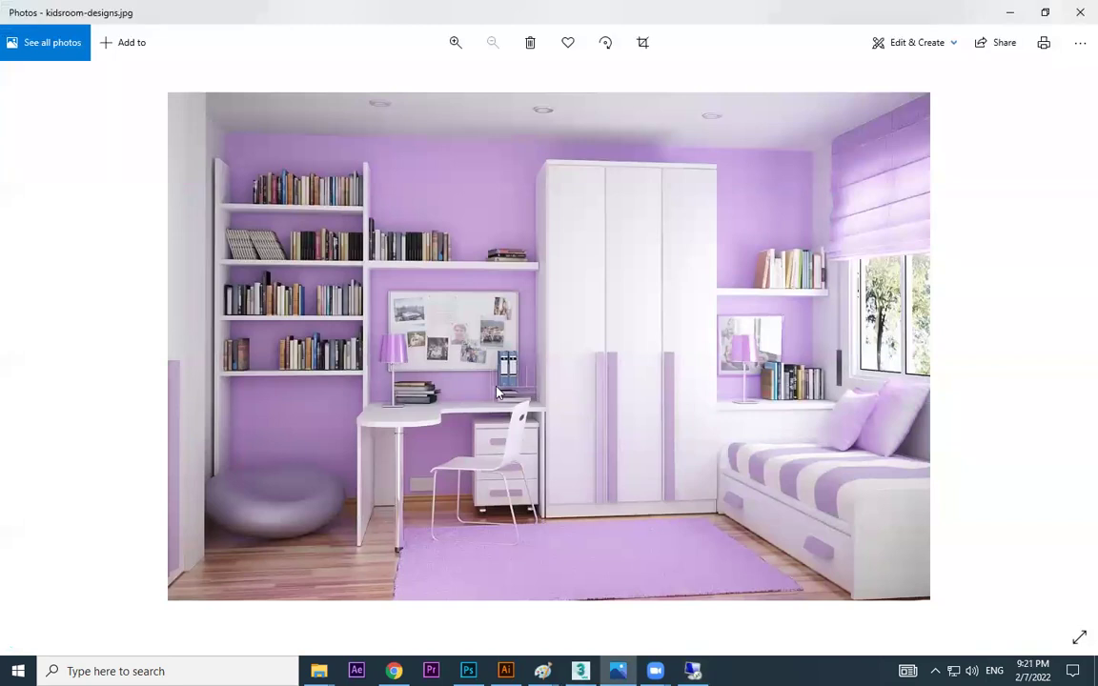
# Minimize the kids-room reference photo to bring the 3ds Max bedroom scene back
pyautogui.click(1009, 11)
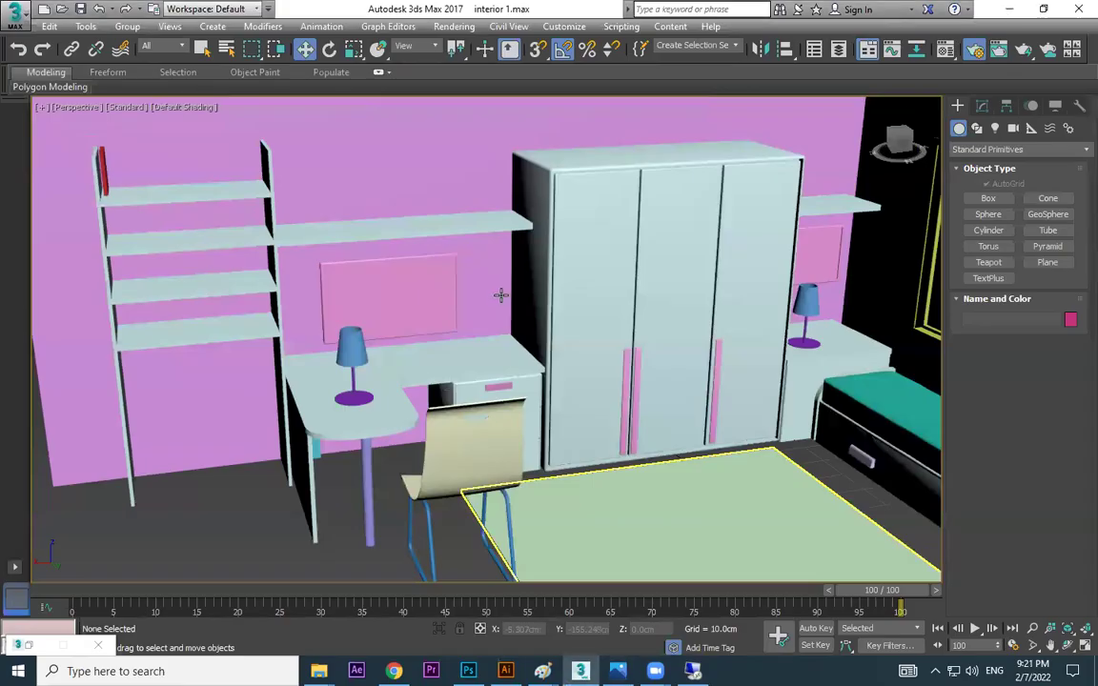
# Draw a standard-primitive box on the desk top and turn on edged faces
pyautogui.click(988, 200)
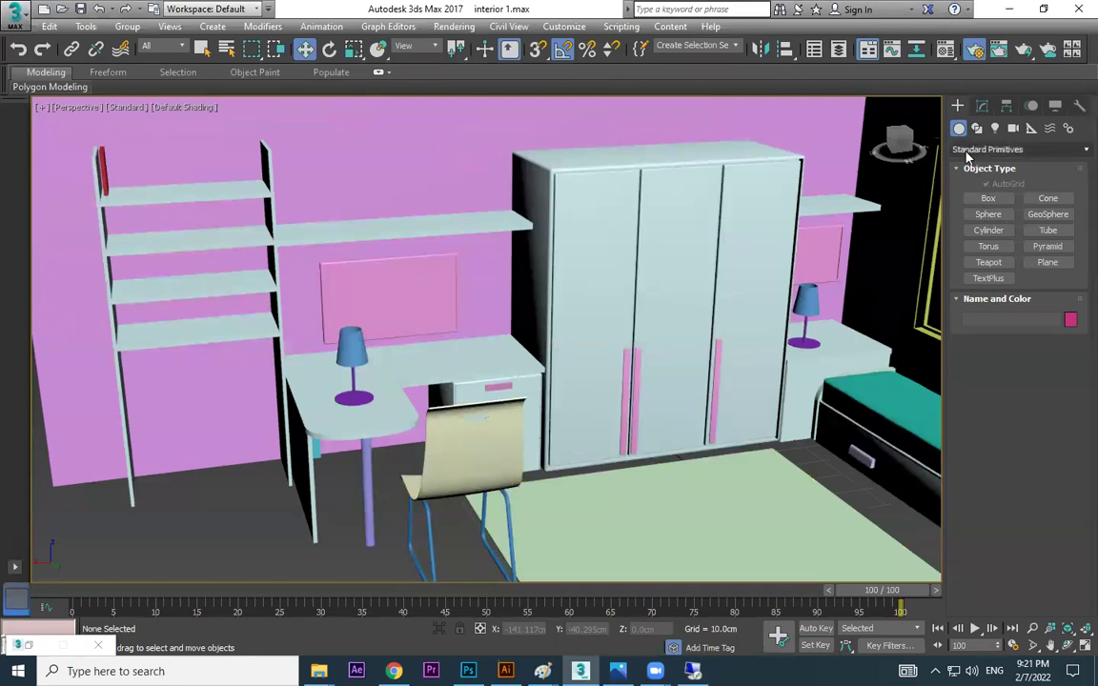
pyautogui.click(986, 149)
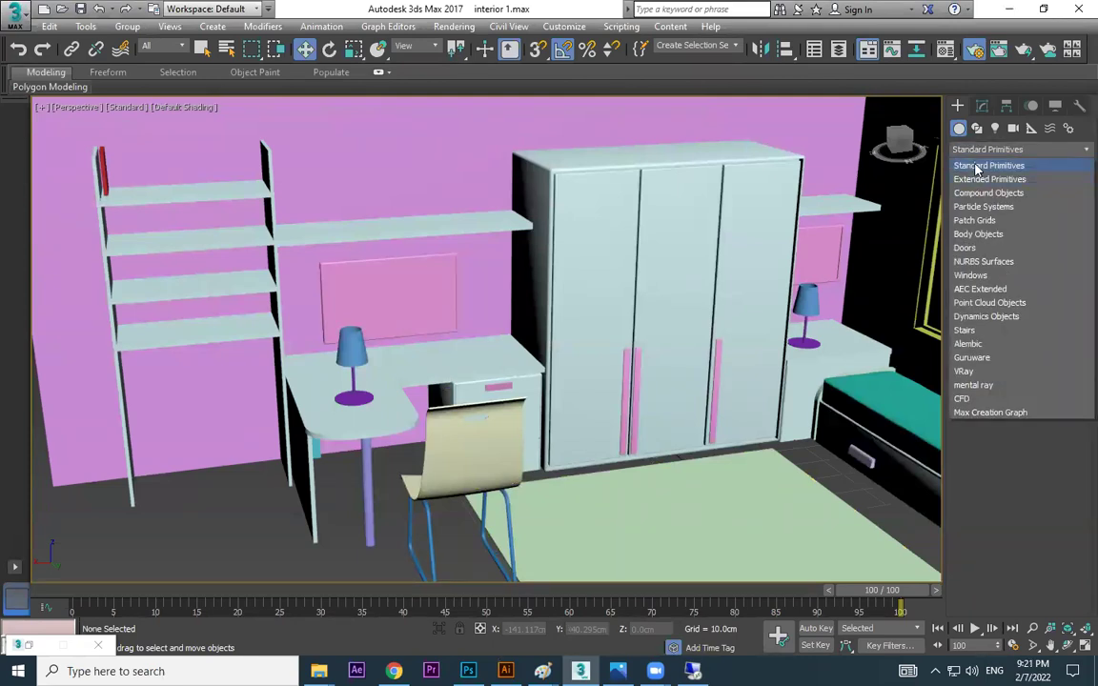
pyautogui.click(975, 167)
pyautogui.click(987, 198)
pyautogui.scroll(5, 571, 372)
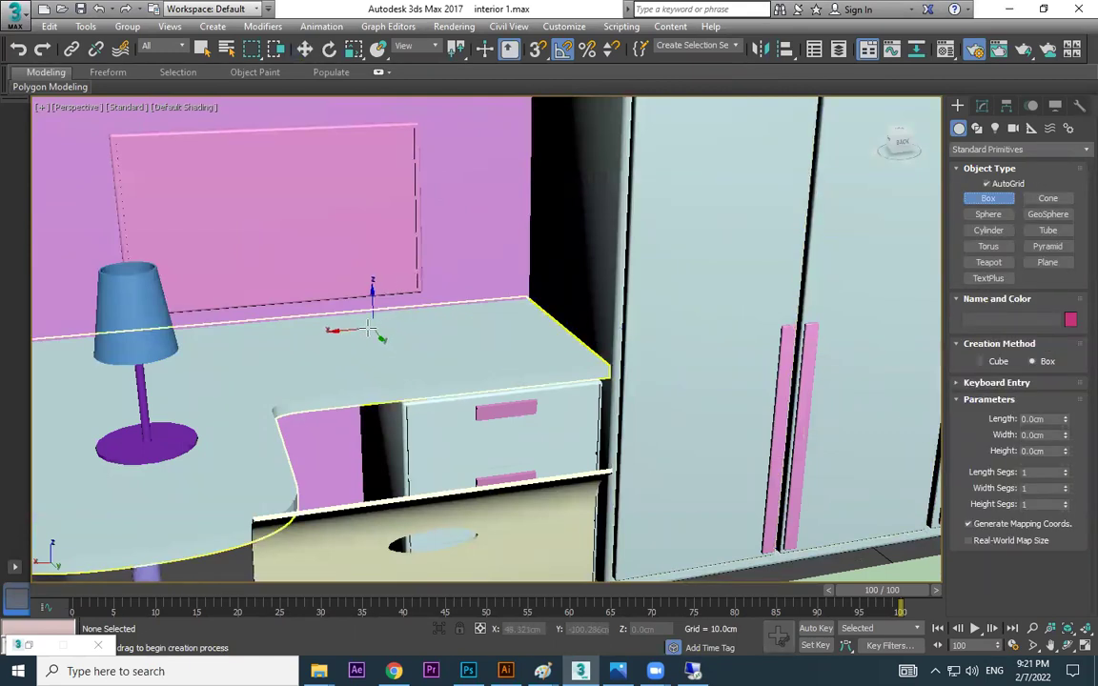
pyautogui.moveTo(369, 328); pyautogui.dragTo(583, 357)
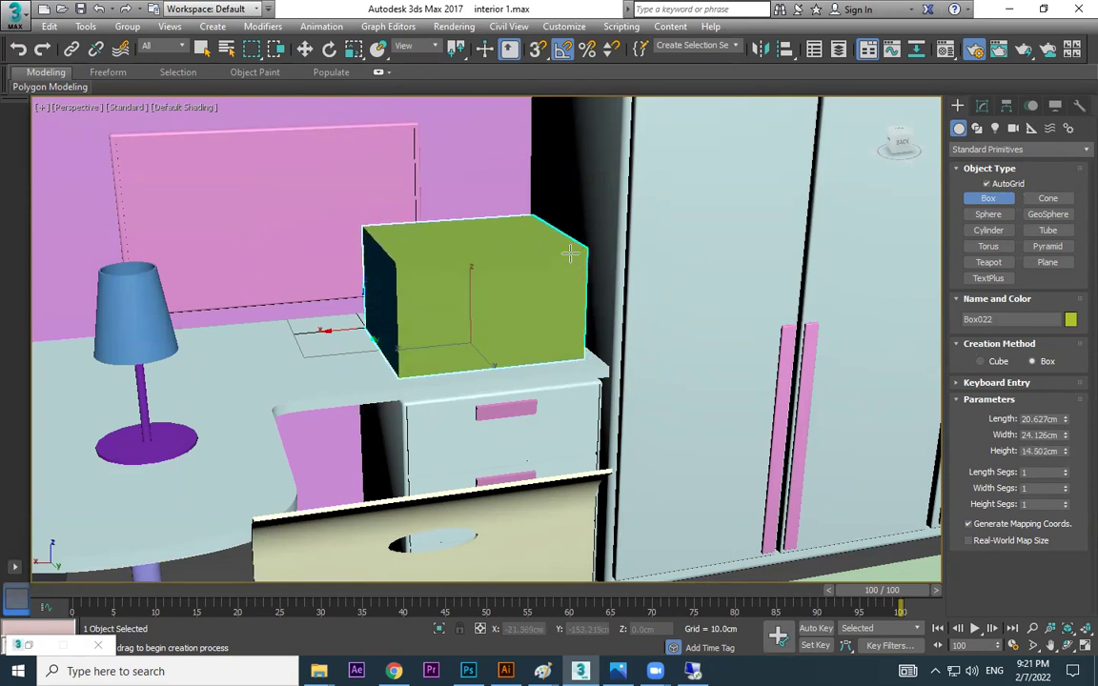
pyautogui.click(569, 253)
pyautogui.press('F4')
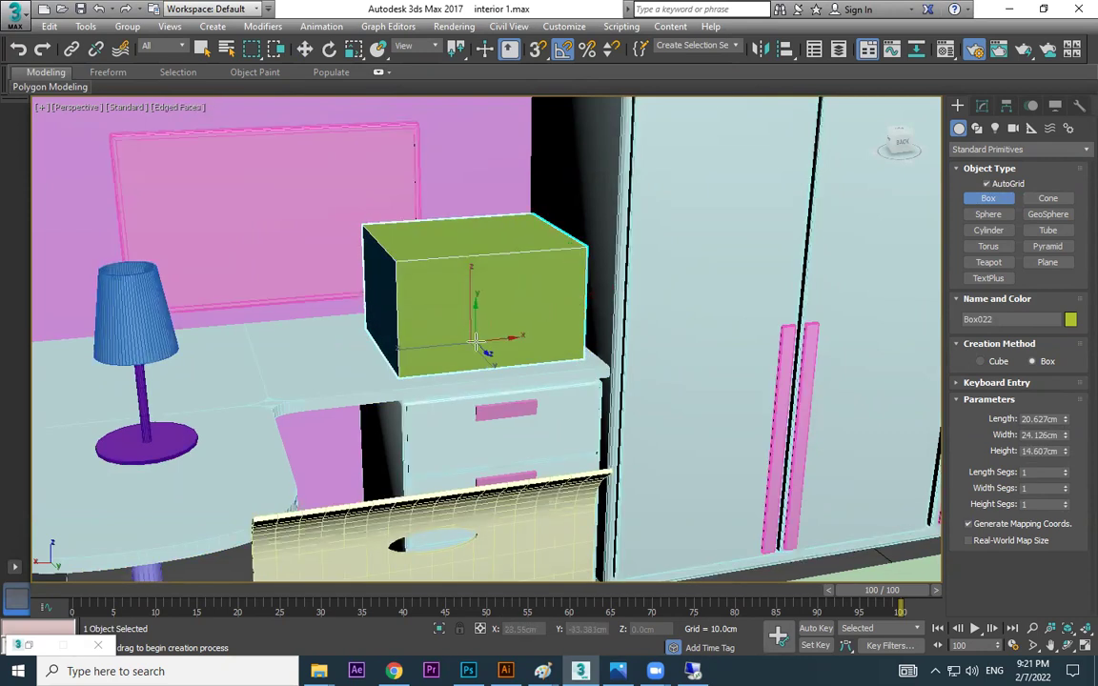
# Scale the green box down uniformly to about 70% and view it from closer
pyautogui.press('r')
pyautogui.moveTo(474, 341); pyautogui.dragTo(515, 374)
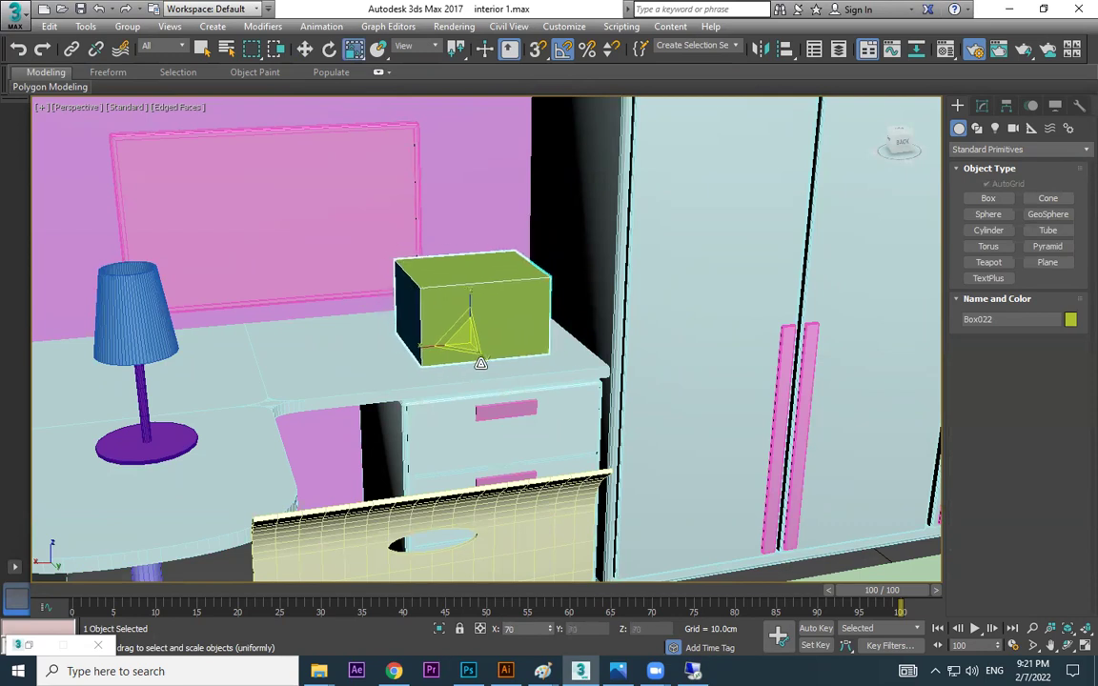
pyautogui.keyDown('alt'); pyautogui.moveTo(515, 375); pyautogui.dragTo(527, 380, button='middle'); pyautogui.keyUp('alt')
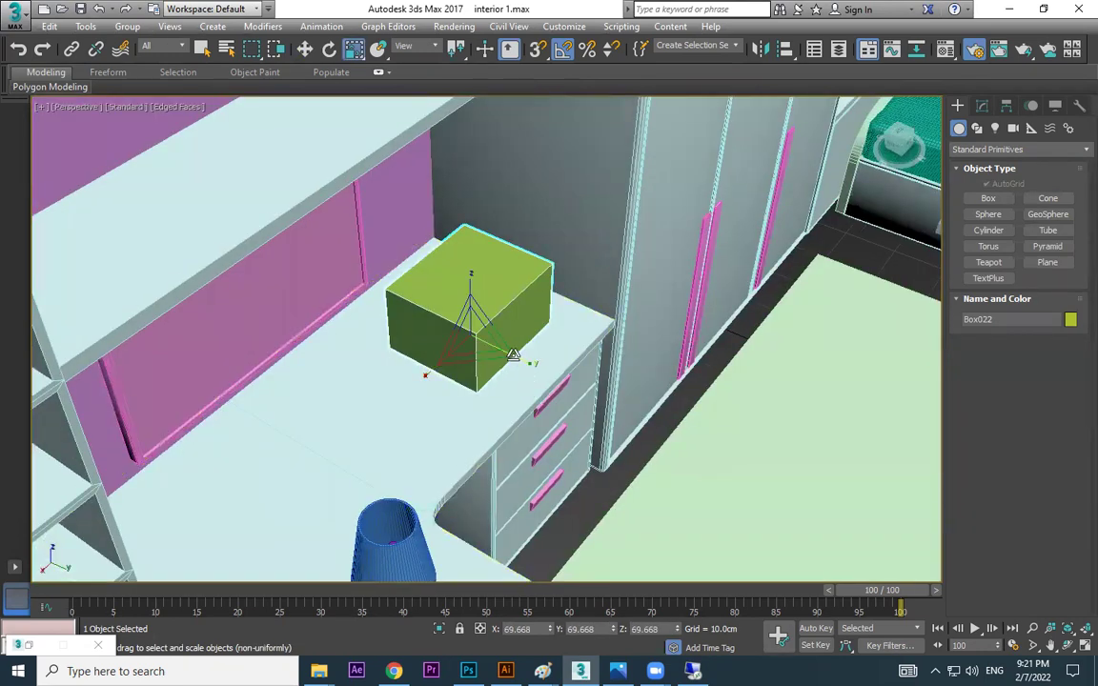
pyautogui.press('F3')
pyautogui.keyDown('alt'); pyautogui.moveTo(548, 327); pyautogui.dragTo(514, 303, button='middle'); pyautogui.keyUp('alt')
pyautogui.press('F3')
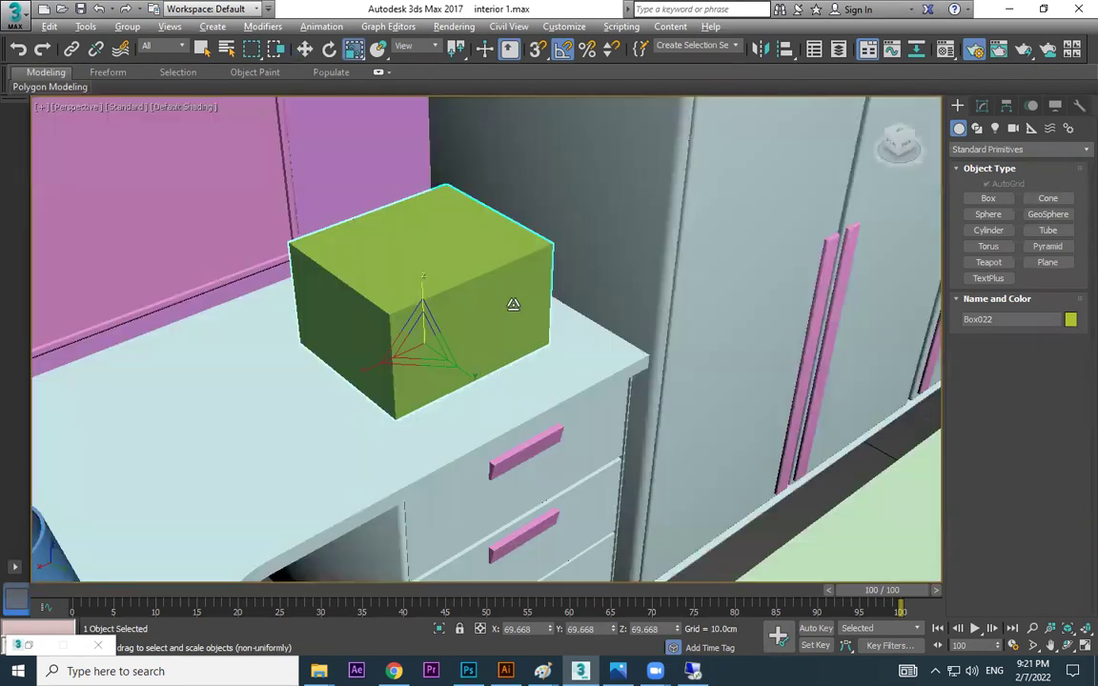
pyautogui.press('F3')
pyautogui.press('F3')
# Set the green box to Length Segs 2 and Width Segs 5, then inspect the grid
pyautogui.click(983, 106)
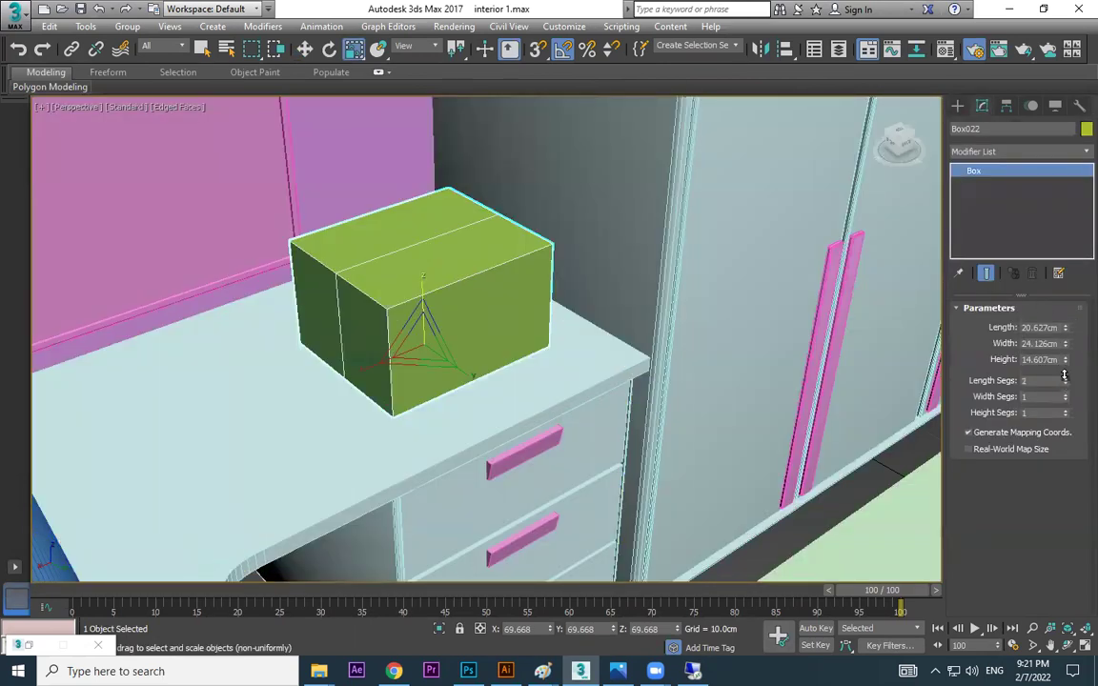
pyautogui.moveTo(1065, 381); pyautogui.dragTo(1065, 380)
pyautogui.moveTo(1065, 400); pyautogui.dragTo(1066, 400)
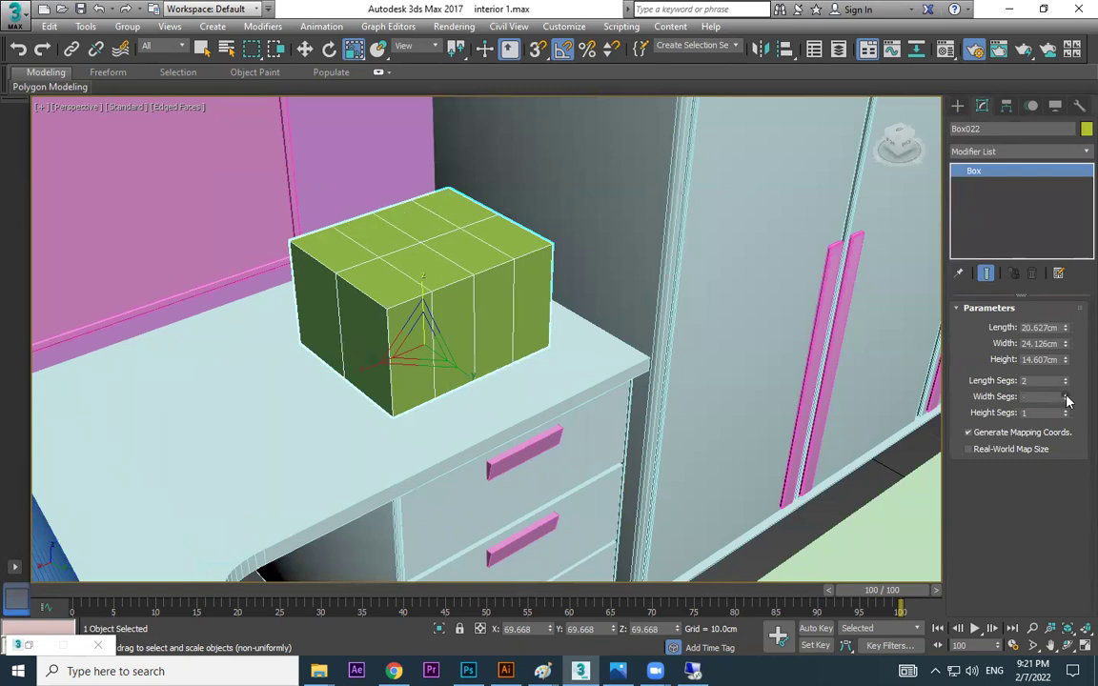
pyautogui.keyDown('alt'); pyautogui.moveTo(514, 356); pyautogui.dragTo(671, 572, button='middle'); pyautogui.keyUp('alt')
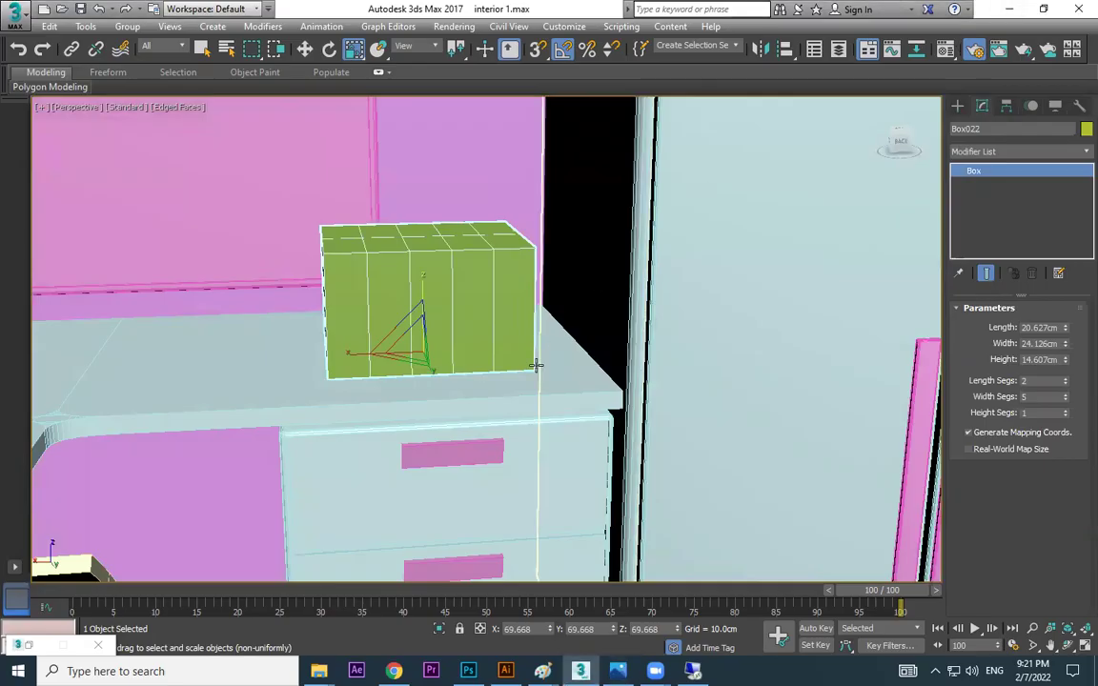
pyautogui.moveTo(532, 362)
pyautogui.keyDown('alt'); pyautogui.mouseDown(button='middle')
pyautogui.moveTo(503, 353)
pyautogui.moveTo(588, 363)
pyautogui.moveTo(520, 365)
pyautogui.moveTo(519, 392)
pyautogui.moveTo(512, 365)
pyautogui.mouseUp(button='middle'); pyautogui.keyUp('alt')
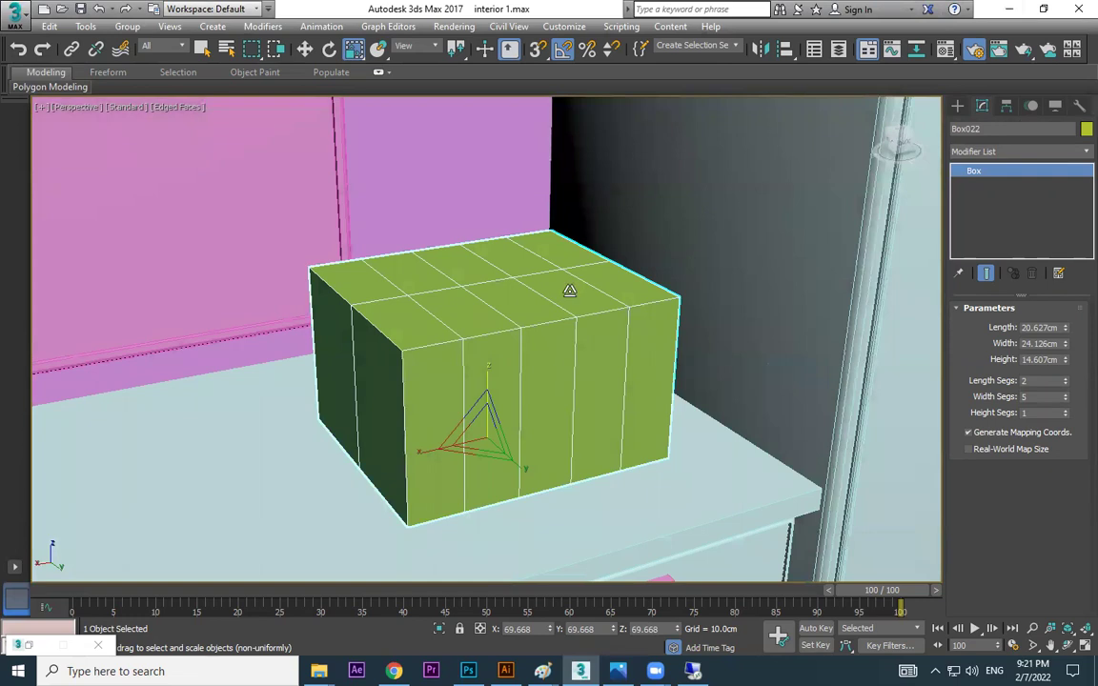
pyautogui.moveTo(569, 291)
pyautogui.keyDown('alt'); pyautogui.mouseDown(button='middle')
pyautogui.moveTo(592, 238)
pyautogui.moveTo(569, 286)
pyautogui.moveTo(577, 300)
pyautogui.mouseUp(button='middle'); pyautogui.keyUp('alt')
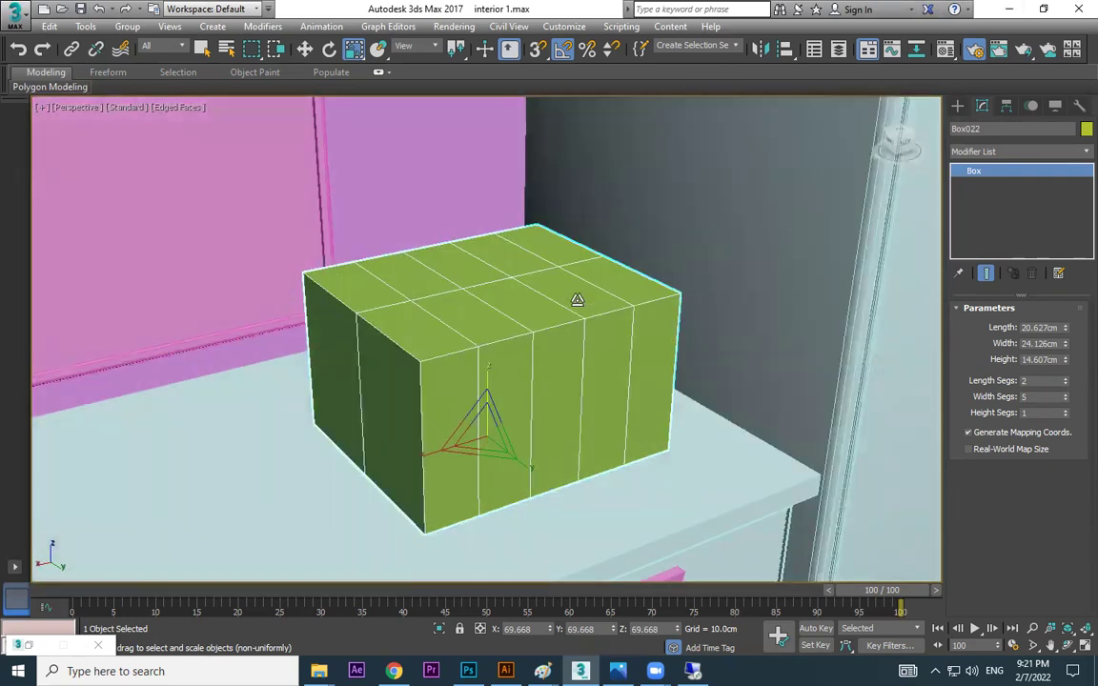
pyautogui.scroll(-3, 580, 335)
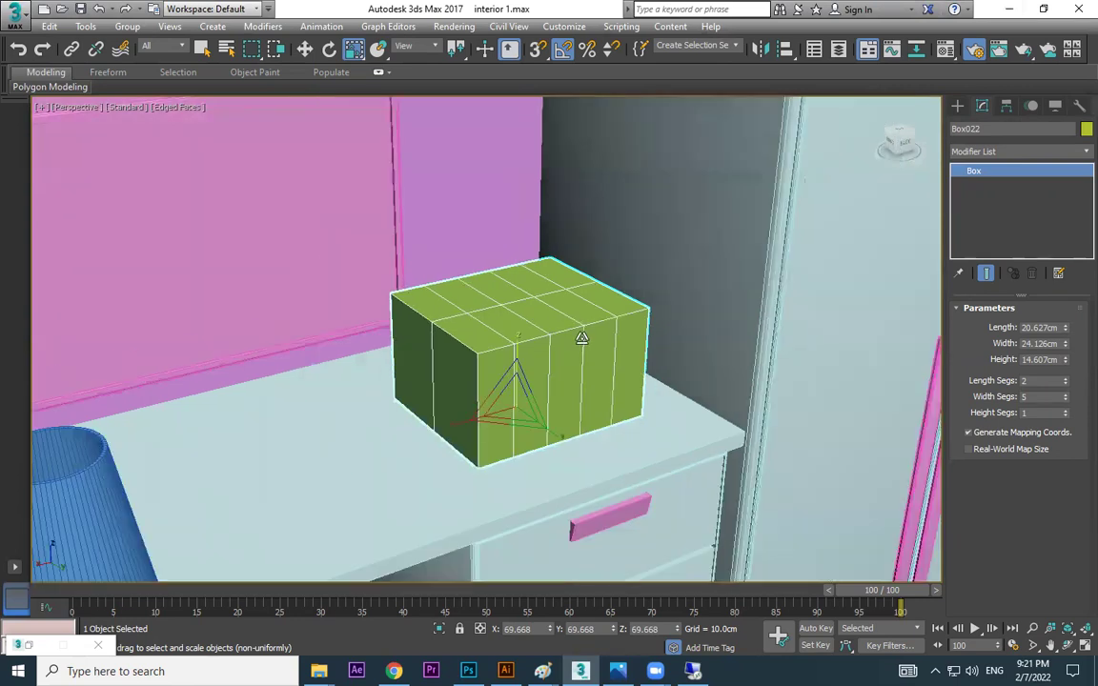
pyautogui.scroll(2, 580, 335)
pyautogui.keyDown('alt'); pyautogui.moveTo(580, 335); pyautogui.dragTo(646, 313, button='middle'); pyautogui.keyUp('alt')
pyautogui.hotkey('shift', 'z')
pyautogui.hotkey('shift', 'z')
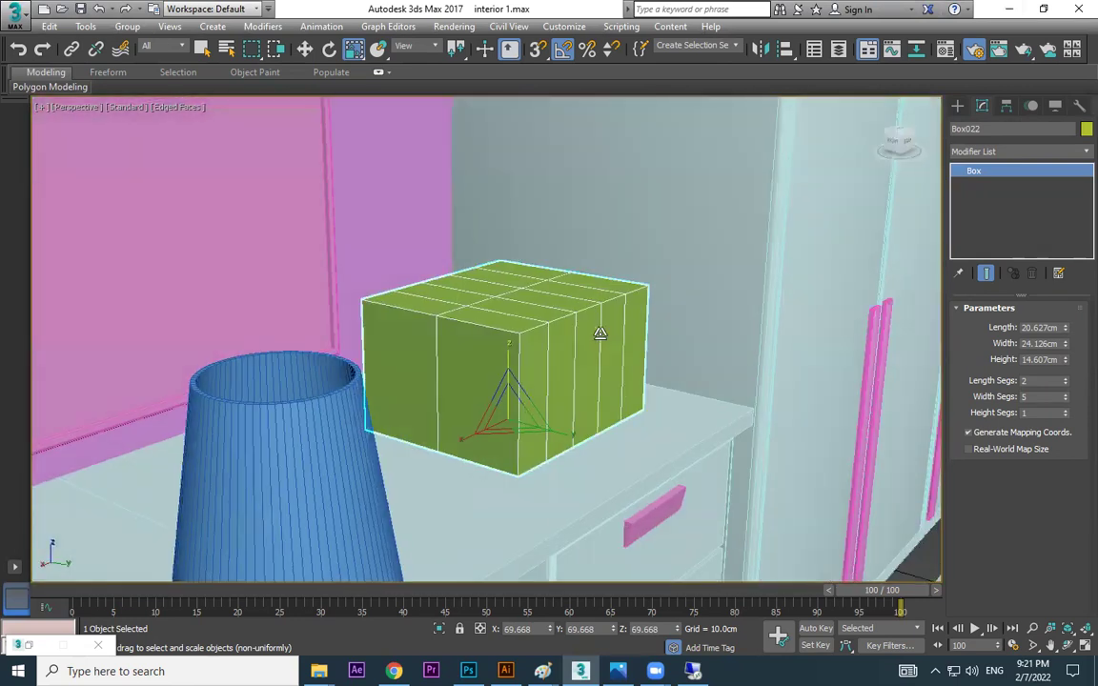
pyautogui.hotkey('shift', 'z')
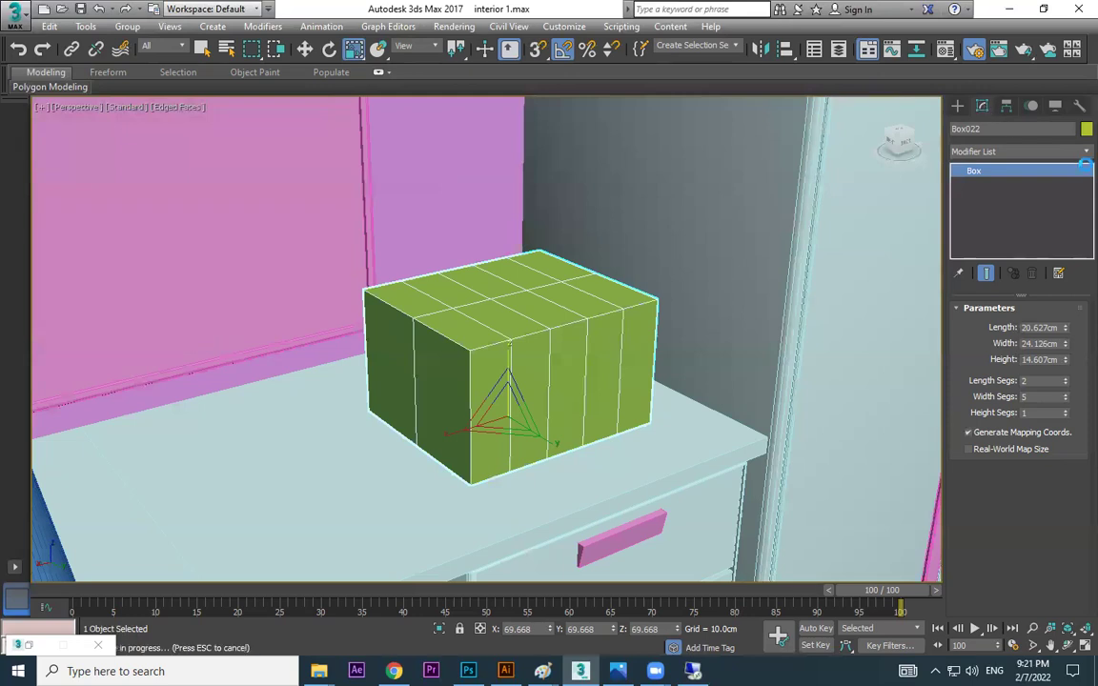
# Apply a Lattice modifier to the green box
pyautogui.click(1077, 152)
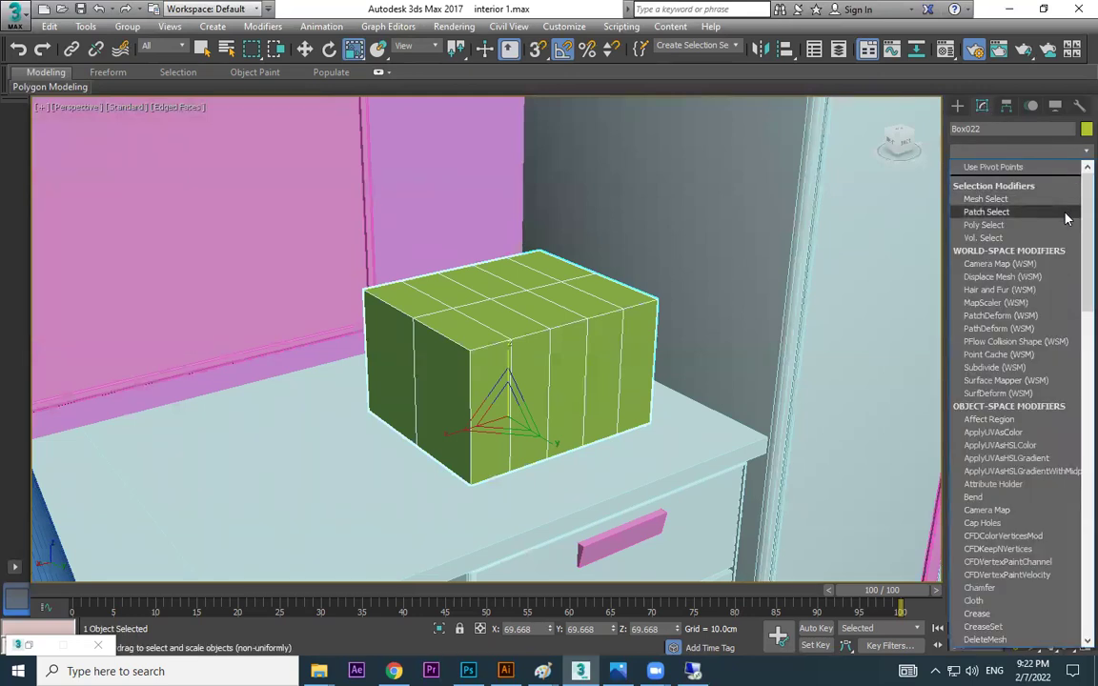
pyautogui.click(1077, 154)
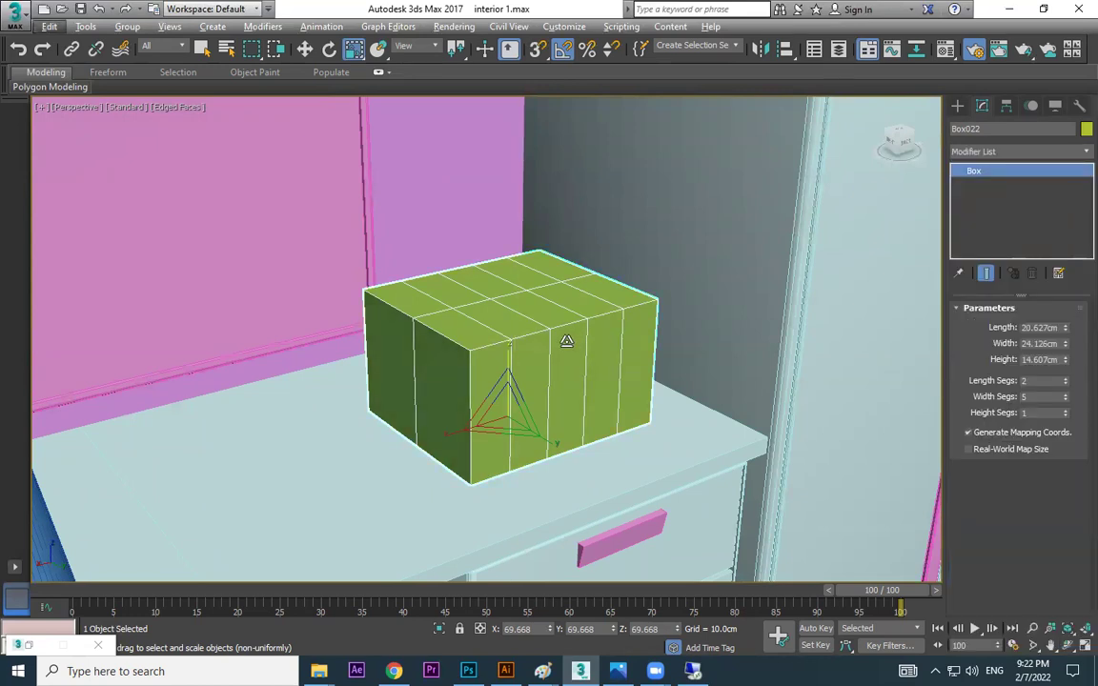
pyautogui.scroll(2, 567, 342)
pyautogui.moveTo(568, 342)
pyautogui.keyDown('alt'); pyautogui.mouseDown(button='middle')
pyautogui.moveTo(575, 362)
pyautogui.moveTo(578, 347)
pyautogui.mouseUp(button='middle'); pyautogui.keyUp('alt')
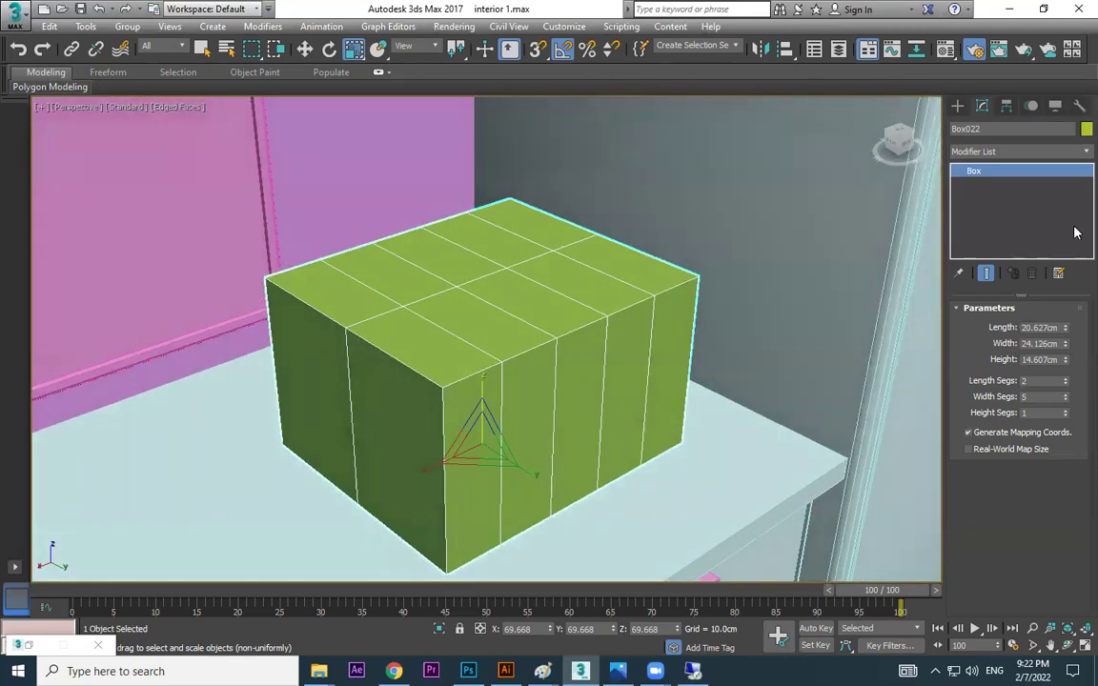
pyautogui.click(1075, 154)
pyautogui.press('l')
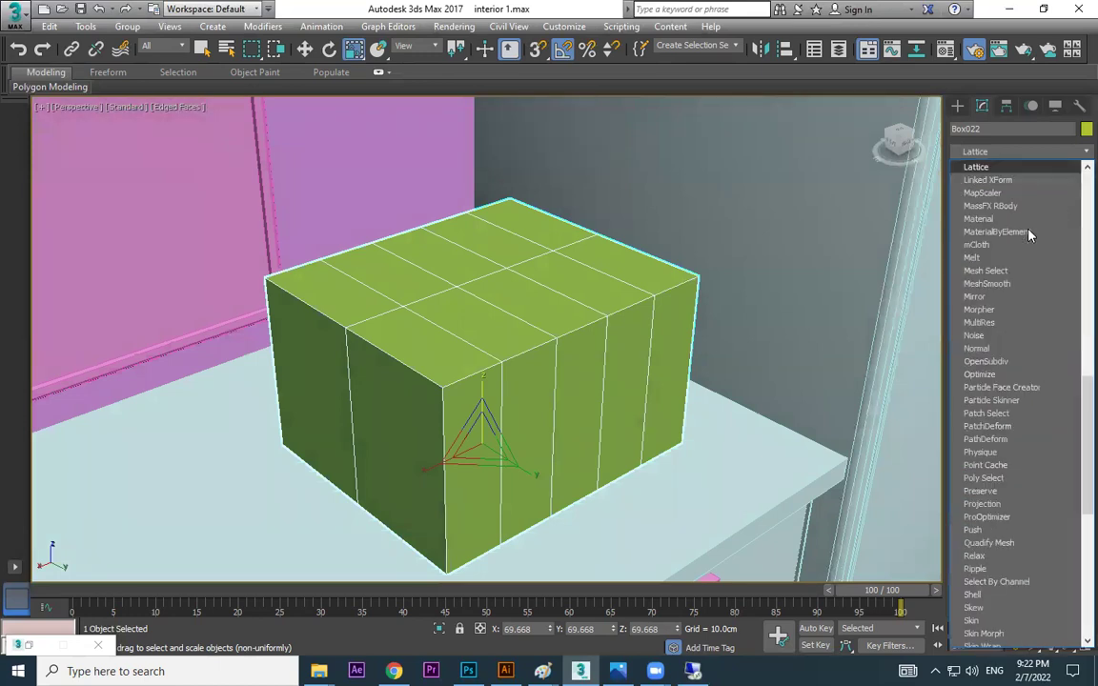
pyautogui.click(993, 169)
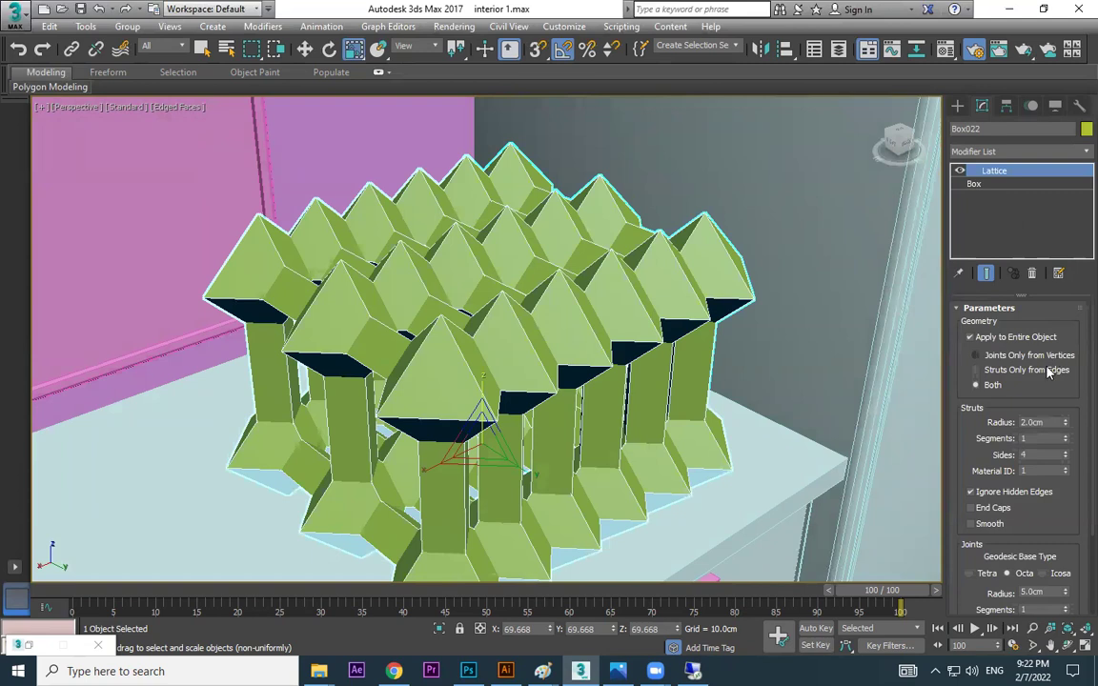
# Set the lattice geometry to Struts Only from Edges with a 0.5 cm strut radius
pyautogui.click(1000, 356)
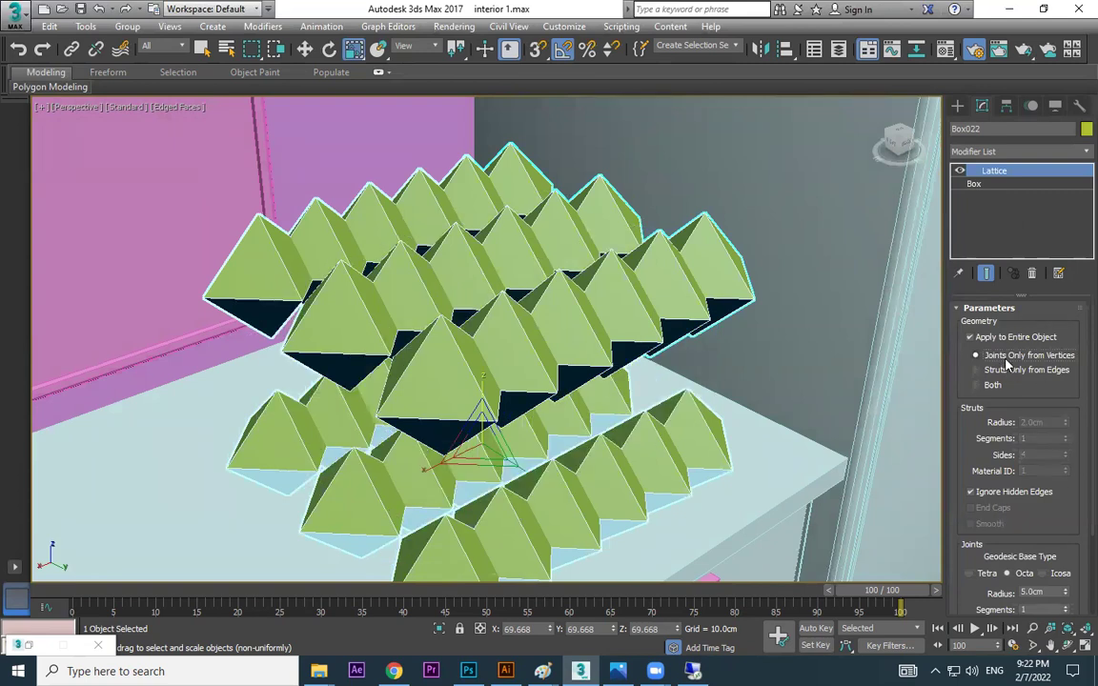
pyautogui.click(1005, 370)
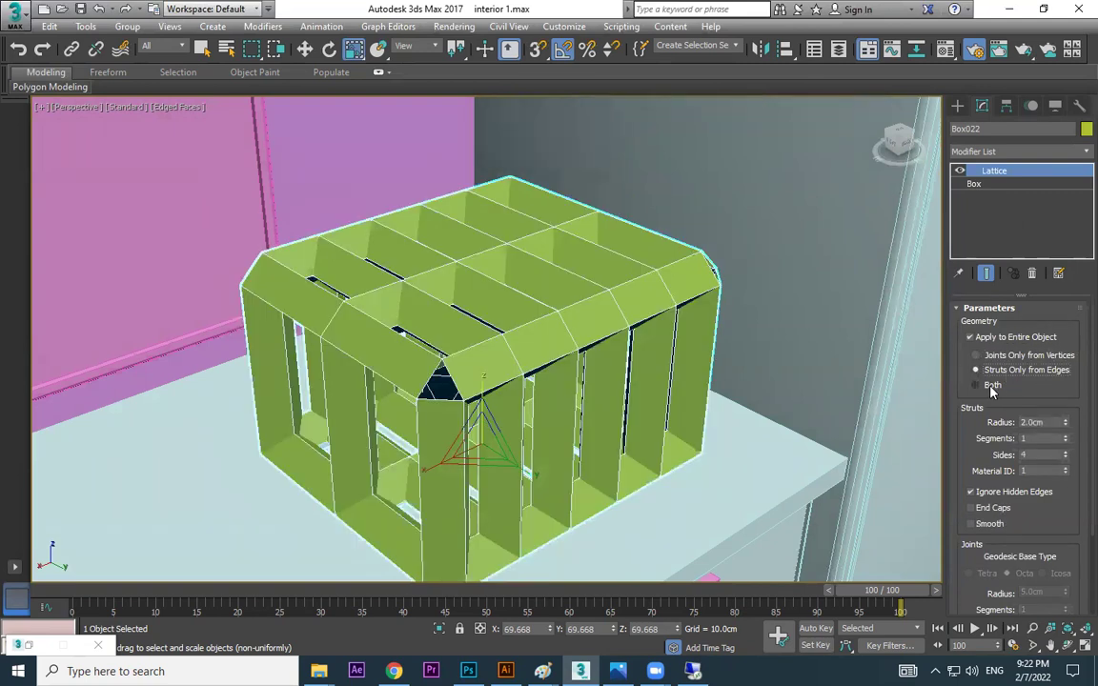
pyautogui.click(991, 384)
pyautogui.click(1026, 372)
pyautogui.moveTo(1066, 423); pyautogui.dragTo(1066, 423)
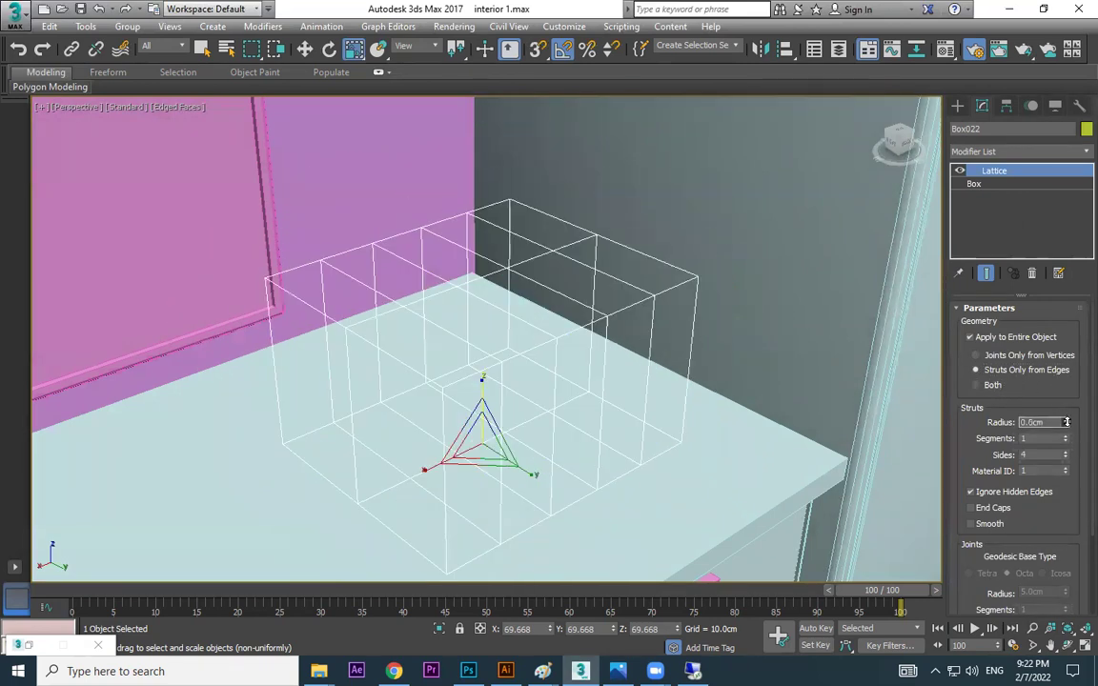
pyautogui.rightClick(1066, 422)
pyautogui.click(1064, 420)
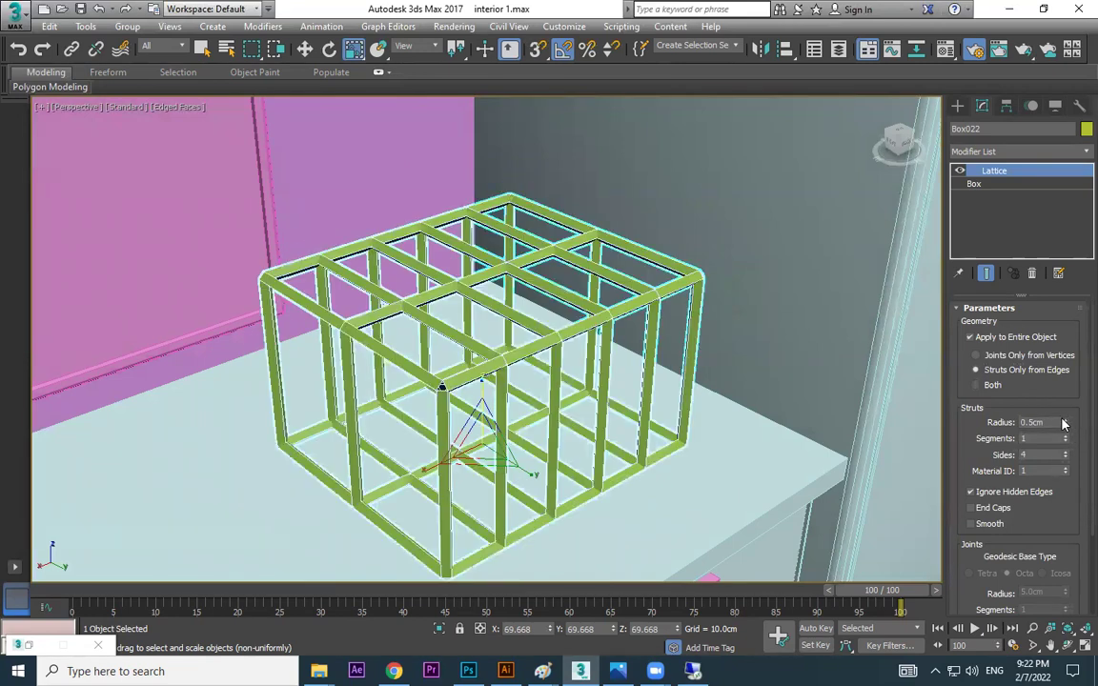
# After testing 1 cm and 0, keep 0.5 cm, 40-sided struts and frame the lattice box
pyautogui.moveTo(1066, 441); pyautogui.dragTo(964, 386)
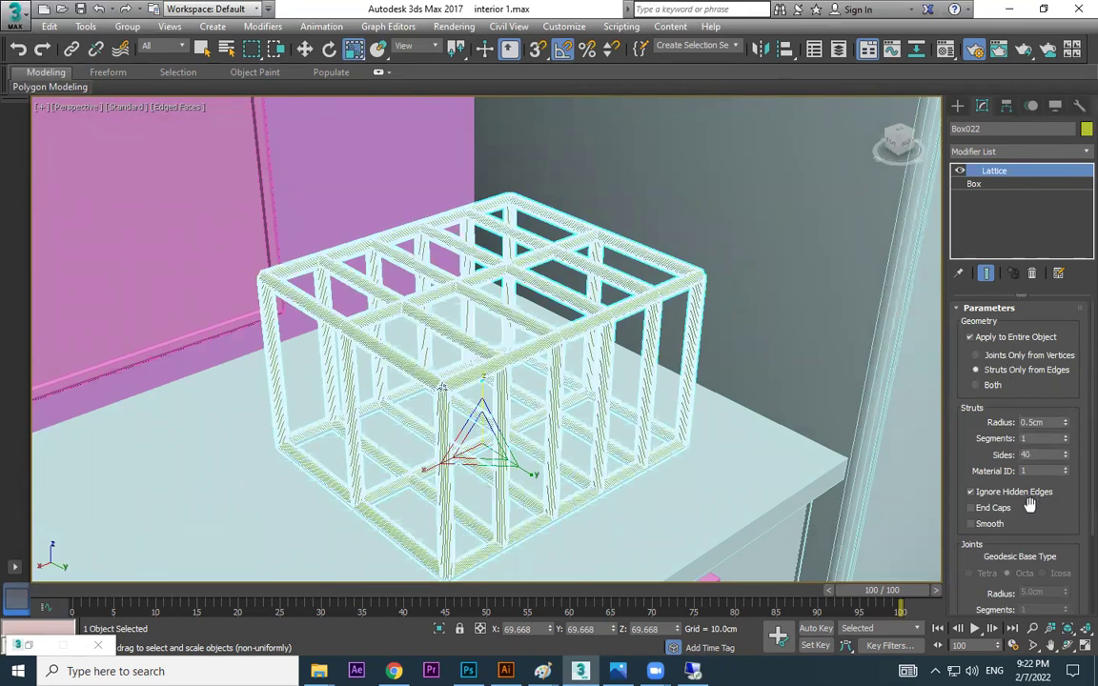
pyautogui.scroll(5, 434, 362)
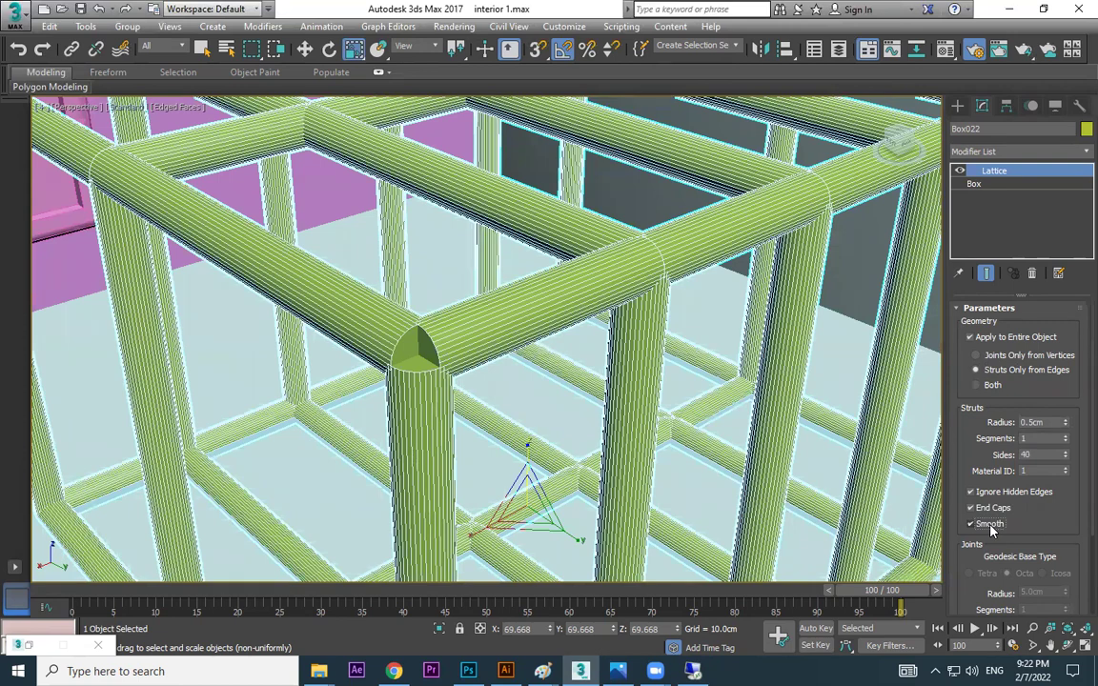
pyautogui.moveTo(1066, 426); pyautogui.dragTo(1066, 419)
pyautogui.rightClick(1065, 426)
pyautogui.scroll(-5, 823, 385)
pyautogui.scroll(-3, 798, 385)
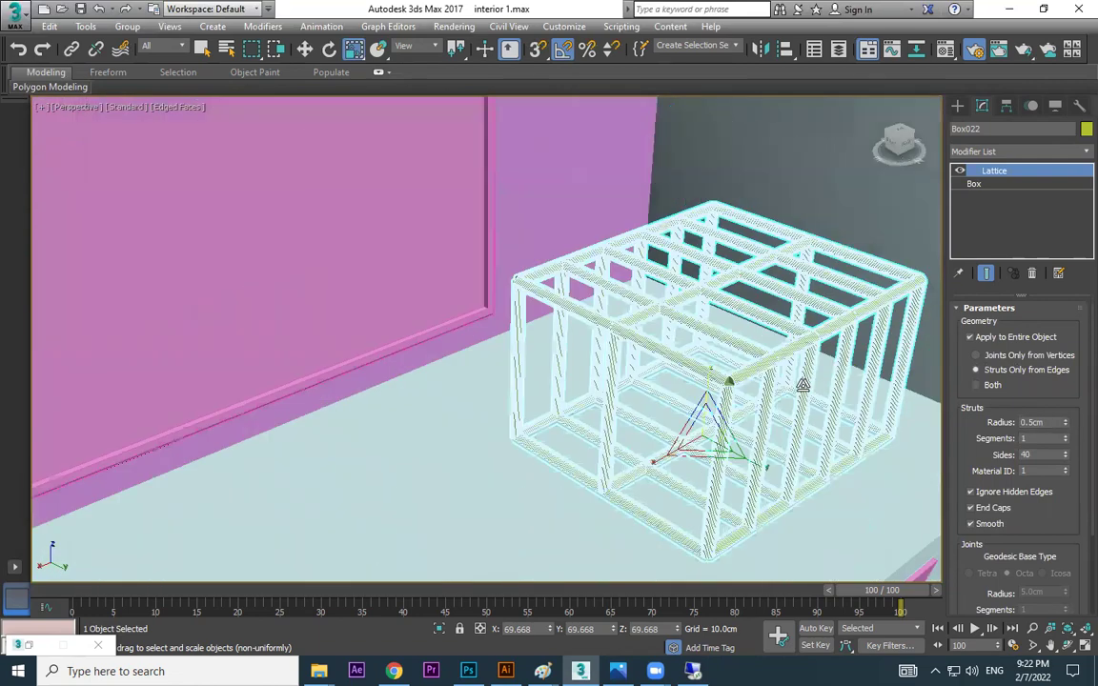
pyautogui.moveTo(817, 378)
pyautogui.keyDown('alt'); pyautogui.mouseDown(button='middle')
pyautogui.moveTo(782, 387)
pyautogui.moveTo(791, 361)
pyautogui.moveTo(810, 391)
pyautogui.mouseUp(button='middle'); pyautogui.keyUp('alt')
pyautogui.press('z')
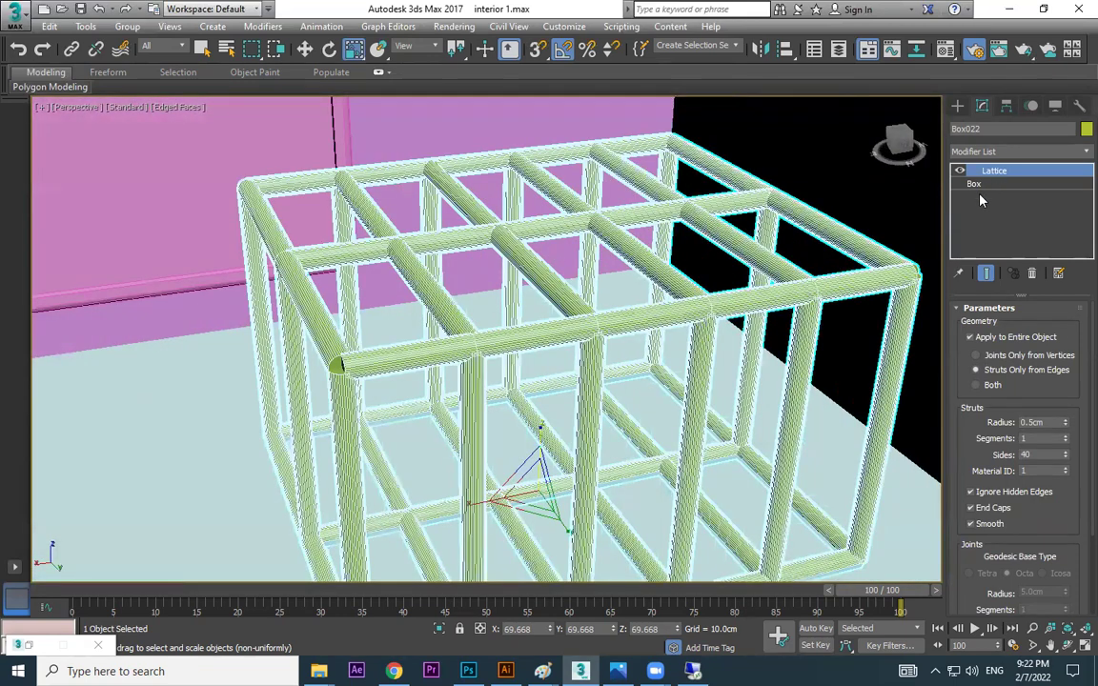
# At the Box level, set Length Segs 2, Height 13.891 cm and Width Segs 4
pyautogui.click(978, 184)
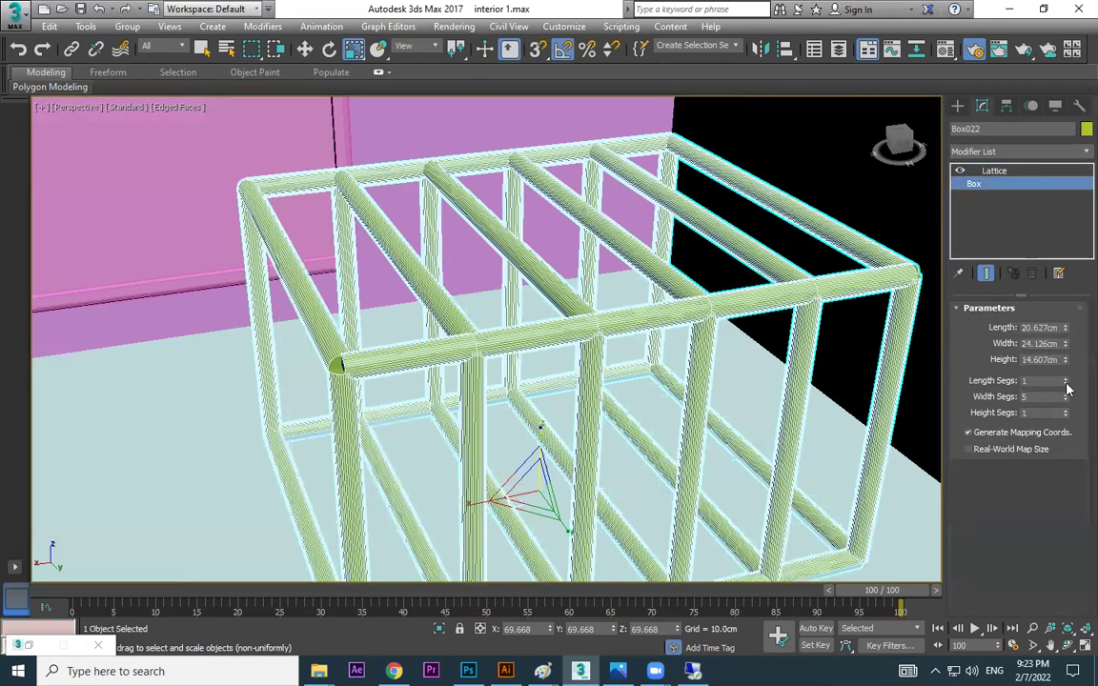
pyautogui.click(1066, 380)
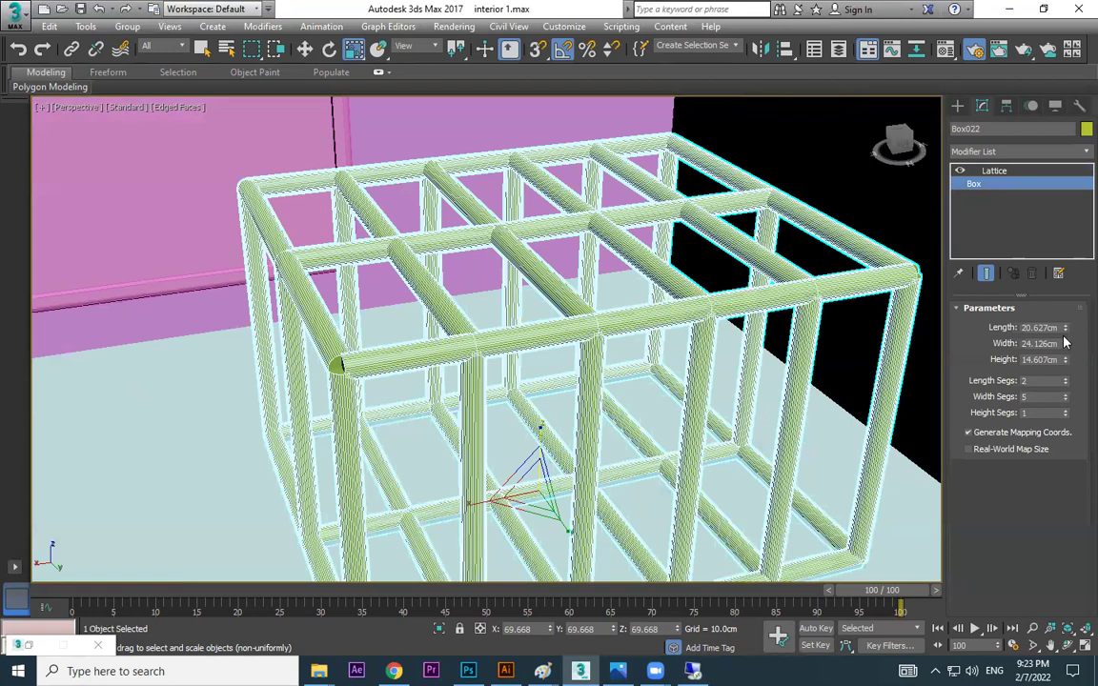
pyautogui.moveTo(1065, 369); pyautogui.dragTo(1065, 417)
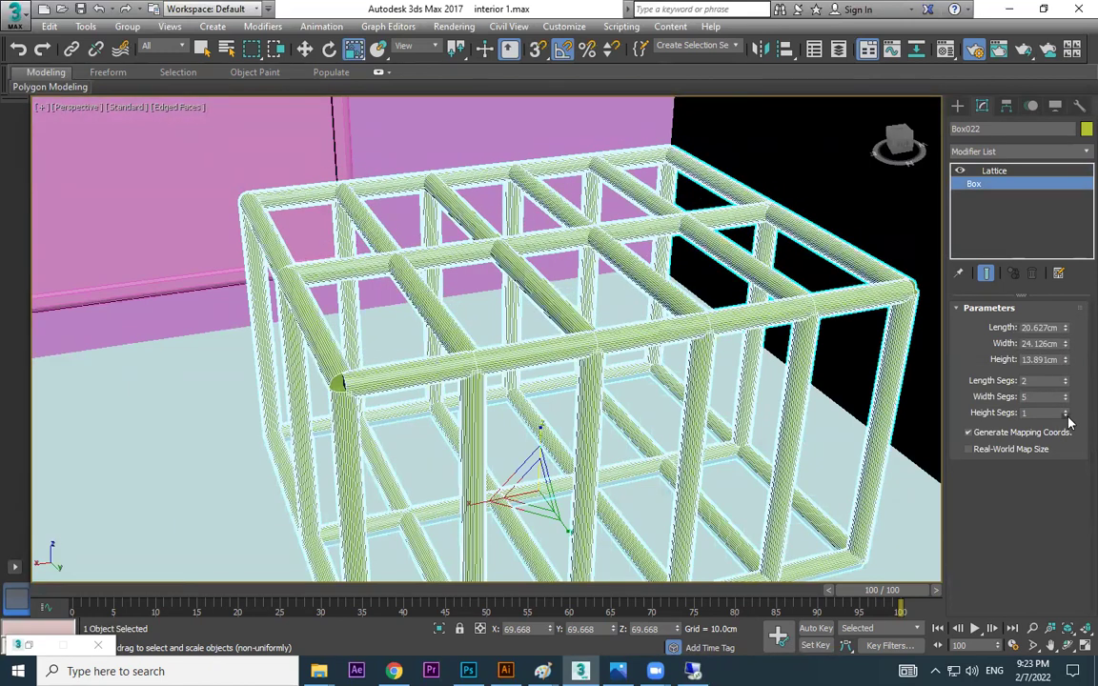
pyautogui.click(1065, 401)
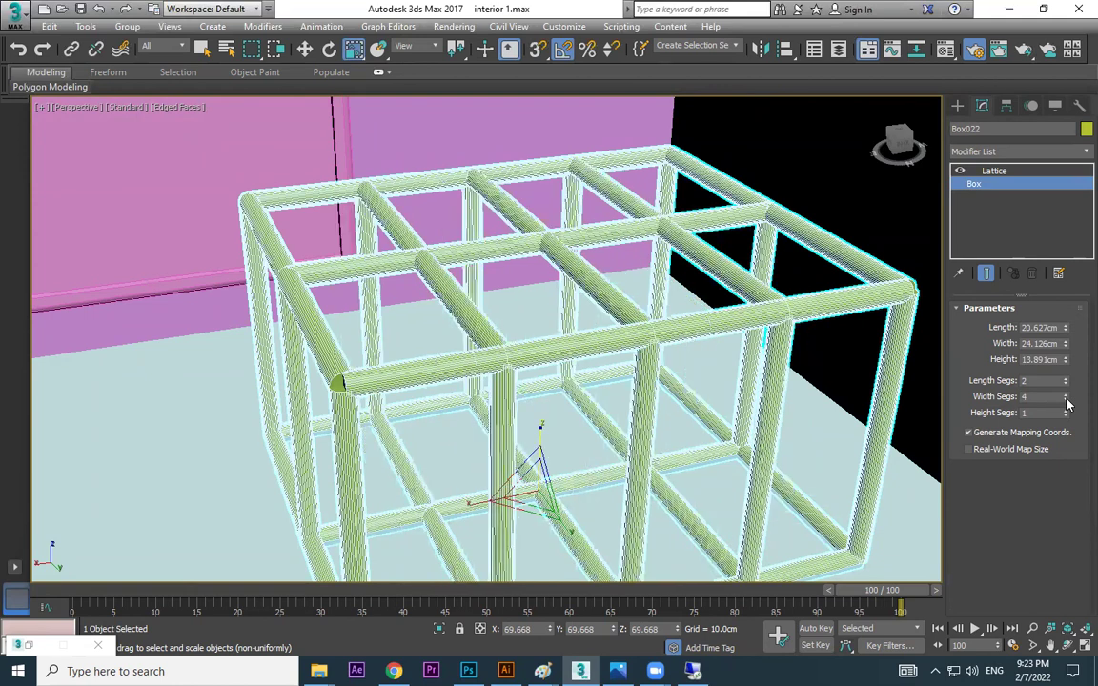
pyautogui.click(1065, 400)
pyautogui.click(1066, 394)
pyautogui.scroll(-3, 809, 380)
pyautogui.moveTo(809, 381)
pyautogui.keyDown('alt'); pyautogui.mouseDown(button='middle')
pyautogui.moveTo(613, 350)
pyautogui.moveTo(640, 311)
pyautogui.moveTo(632, 391)
pyautogui.mouseUp(button='middle'); pyautogui.keyUp('alt')
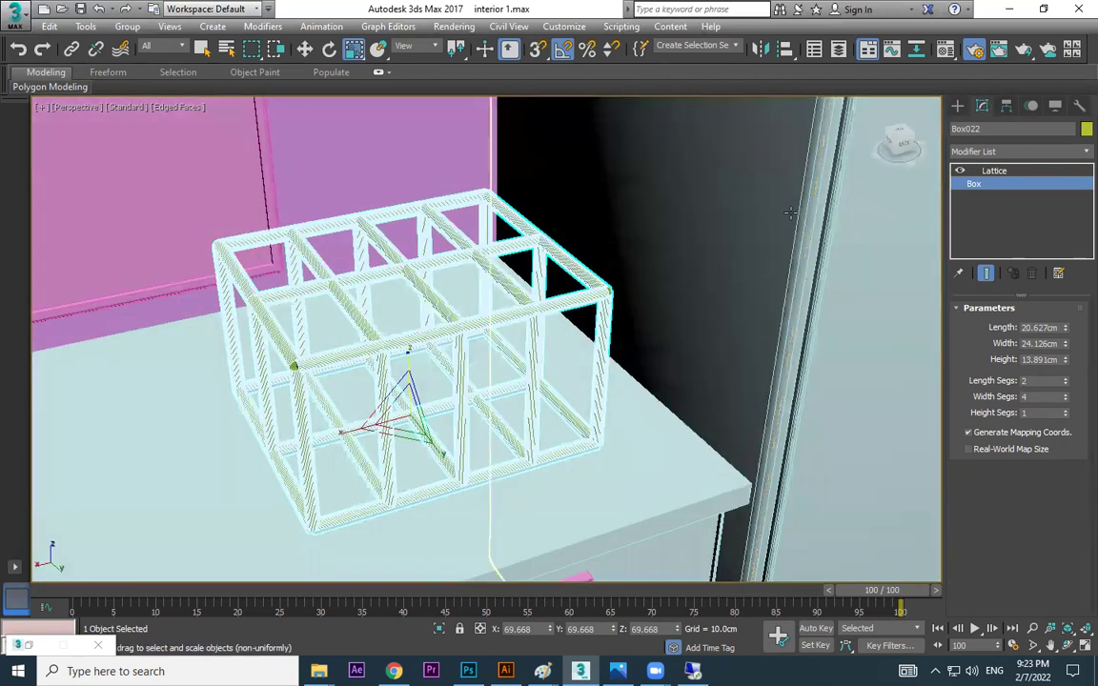
pyautogui.press('F3')
pyautogui.press('F3')
# Reselect the lattice box on the desk and set its strut radius to 0.05 cm
pyautogui.scroll(-3, 688, 333)
pyautogui.keyDown('alt'); pyautogui.moveTo(688, 334); pyautogui.dragTo(667, 324, button='middle'); pyautogui.keyUp('alt')
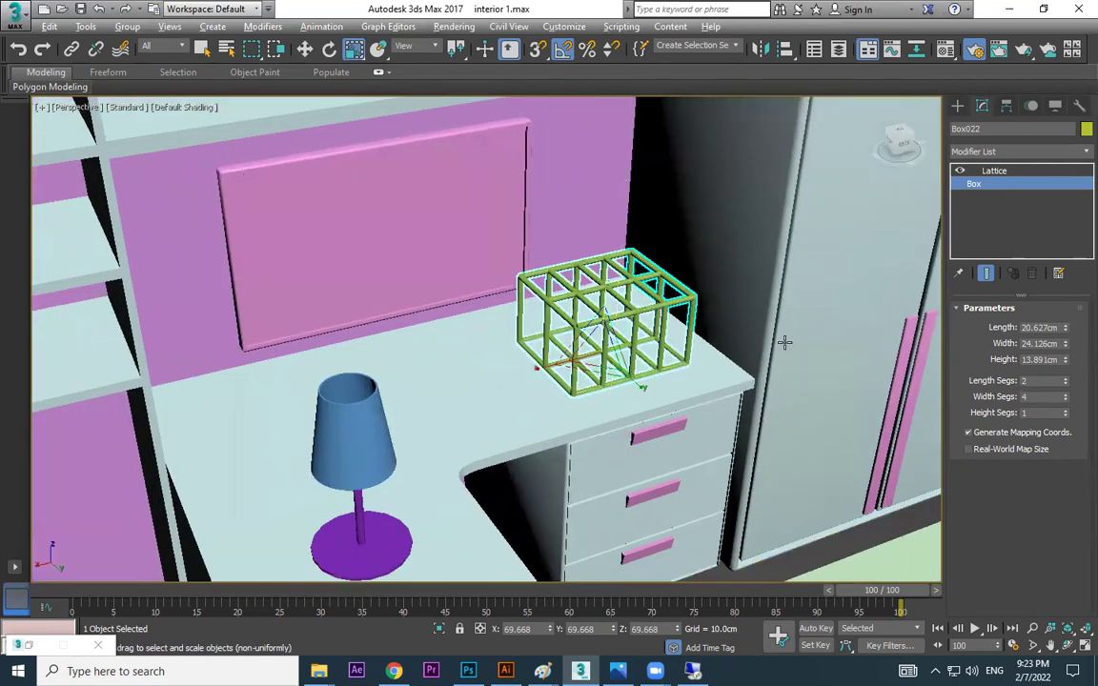
pyautogui.press('w')
pyautogui.scroll(-3, 571, 305)
pyautogui.keyDown('alt'); pyautogui.moveTo(572, 305); pyautogui.dragTo(433, 266, button='middle'); pyautogui.keyUp('alt')
pyautogui.click(434, 265)
pyautogui.scroll(8, 743, 352)
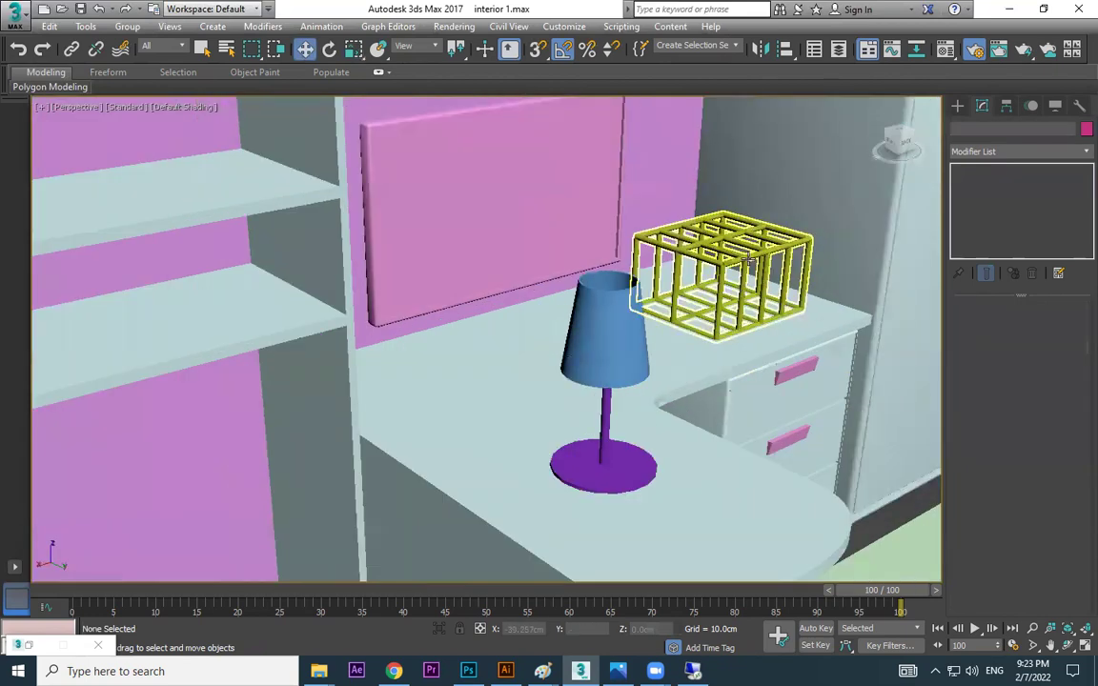
pyautogui.click(724, 286)
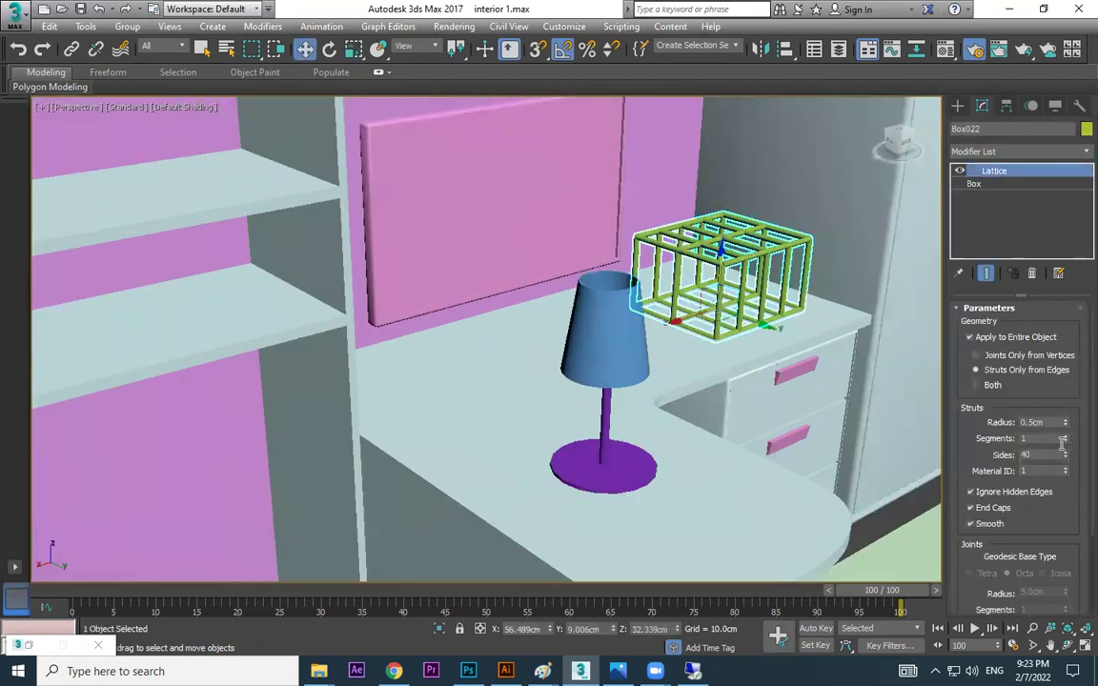
pyautogui.rightClick(1066, 429)
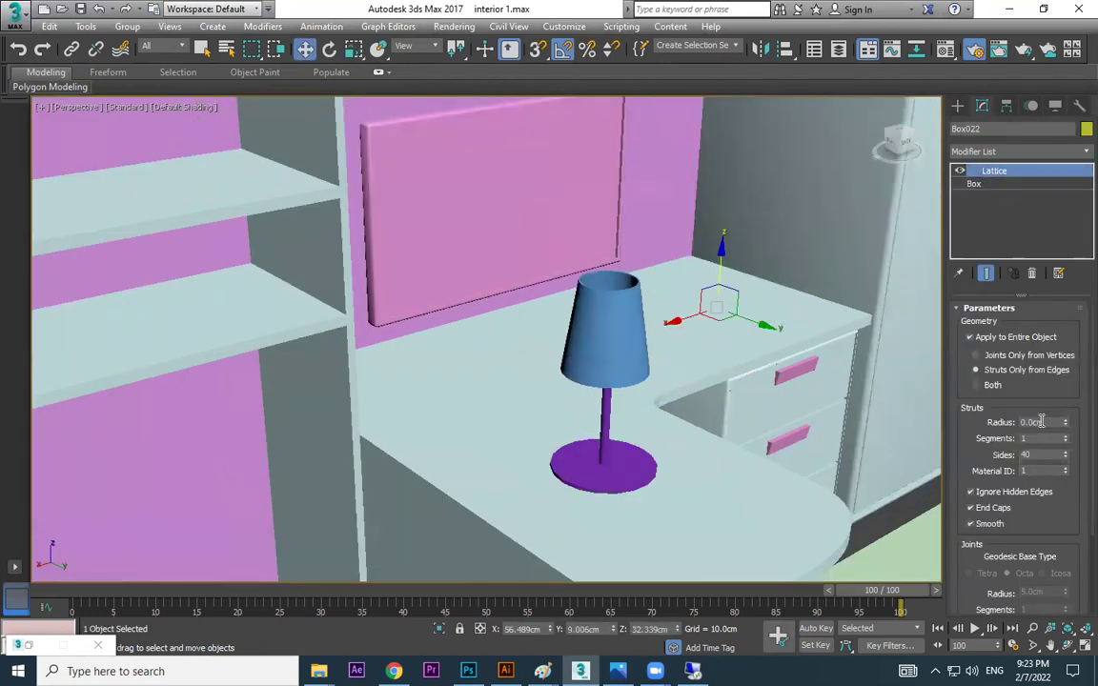
pyautogui.doubleClick(1042, 422)
pyautogui.press('Return')
# Reselect the lattice box and change its strut radius to 0.2 cm
pyautogui.moveTo(758, 343)
pyautogui.keyDown('alt'); pyautogui.mouseDown(button='middle')
pyautogui.moveTo(728, 340)
pyautogui.moveTo(752, 336)
pyautogui.moveTo(743, 336)
pyautogui.mouseUp(button='middle'); pyautogui.keyUp('alt')
pyautogui.scroll(-5, 753, 336)
pyautogui.scroll(-3, 753, 335)
pyautogui.click(603, 206)
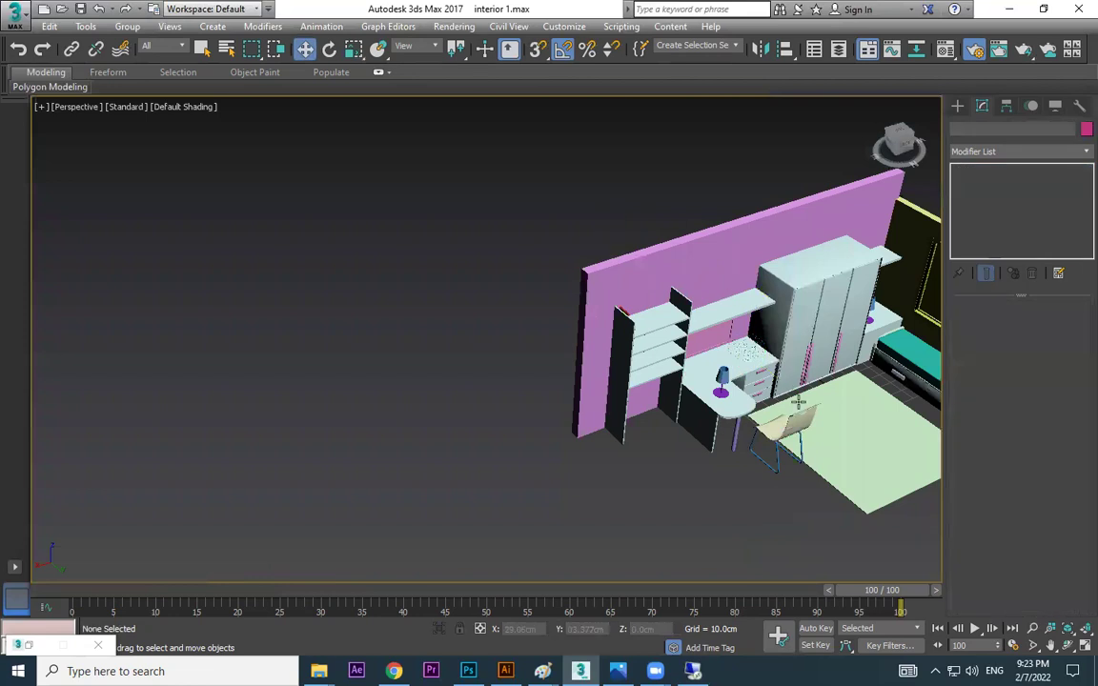
pyautogui.scroll(5, 649, 240)
pyautogui.scroll(3, 625, 190)
pyautogui.click(624, 191)
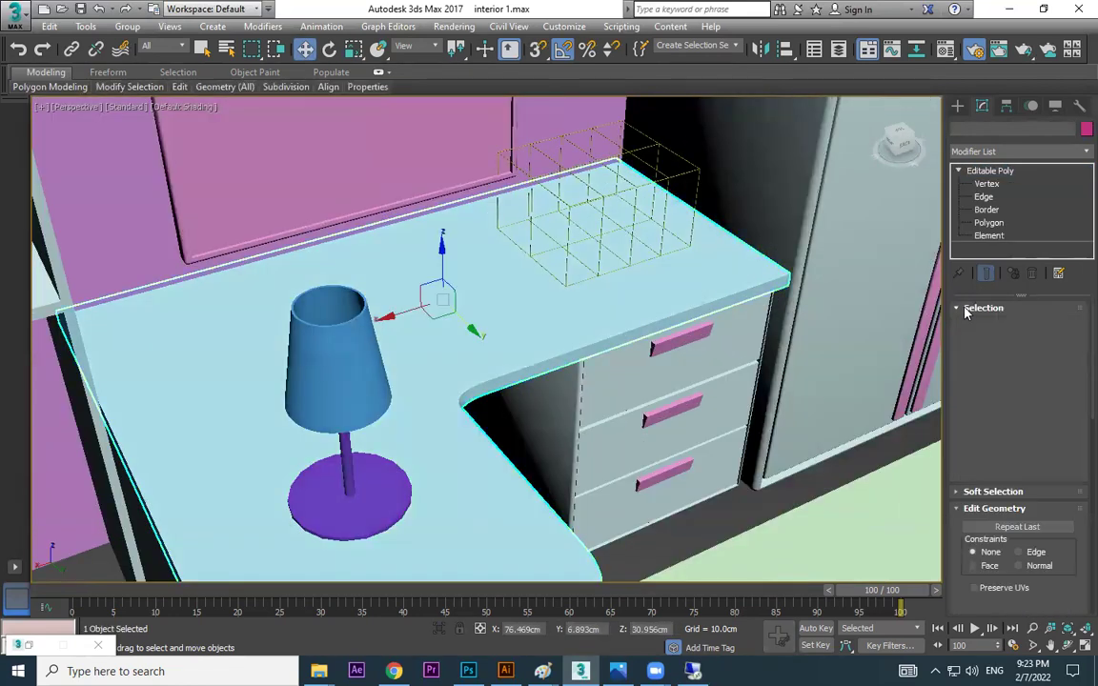
pyautogui.click(665, 179)
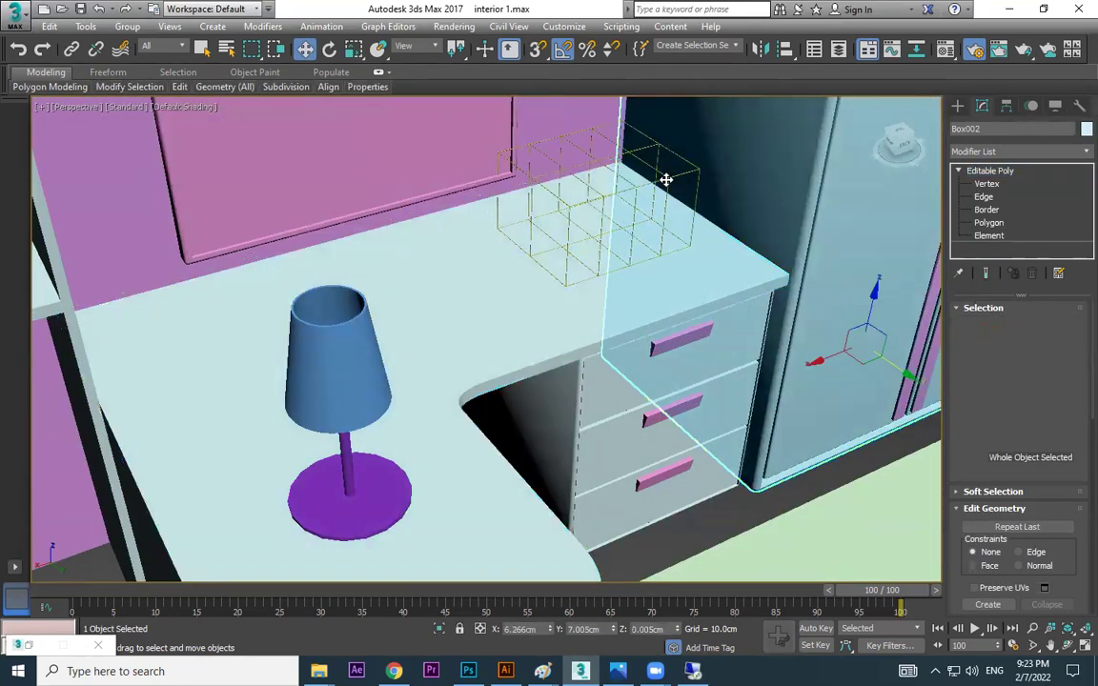
pyautogui.click(664, 178)
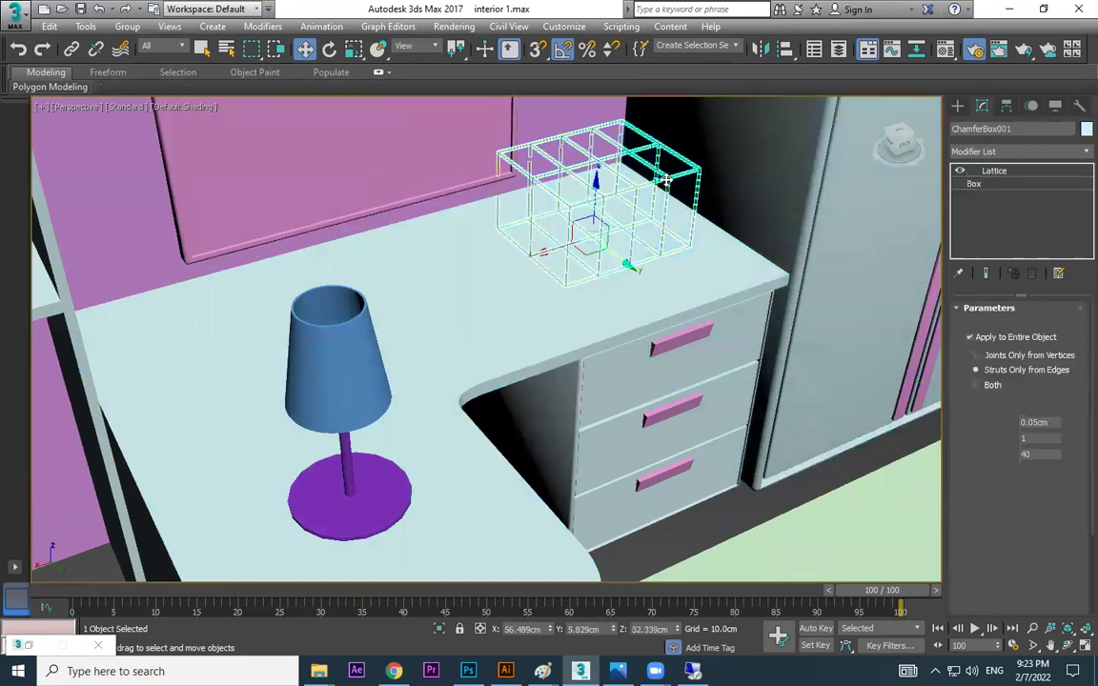
pyautogui.doubleClick(1037, 422)
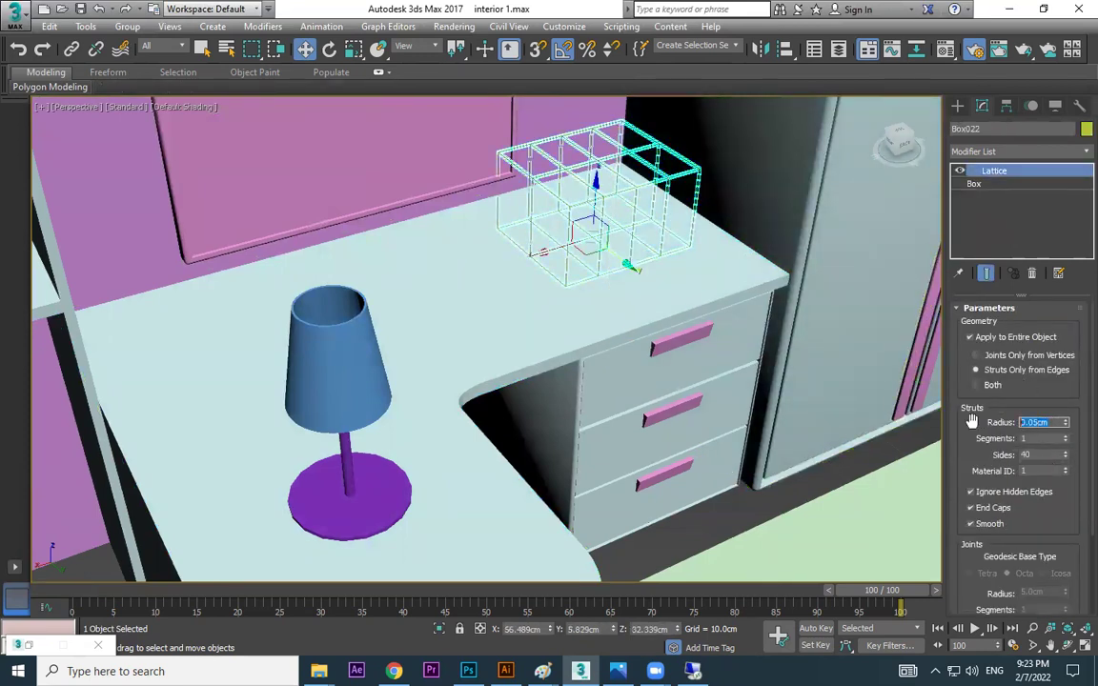
pyautogui.write('2')
pyautogui.press('Return')
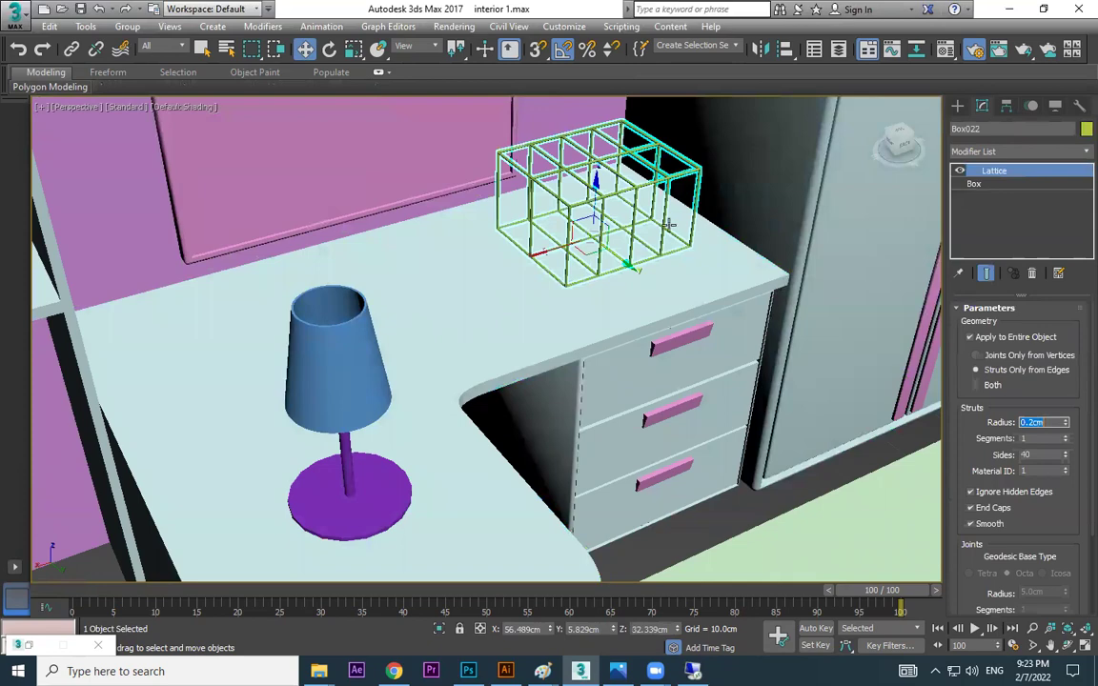
pyautogui.scroll(3, 660, 232)
pyautogui.moveTo(610, 248)
pyautogui.keyDown('alt'); pyautogui.mouseDown(button='middle')
pyautogui.moveTo(659, 232)
pyautogui.moveTo(647, 321)
pyautogui.mouseUp(button='middle'); pyautogui.keyUp('alt')
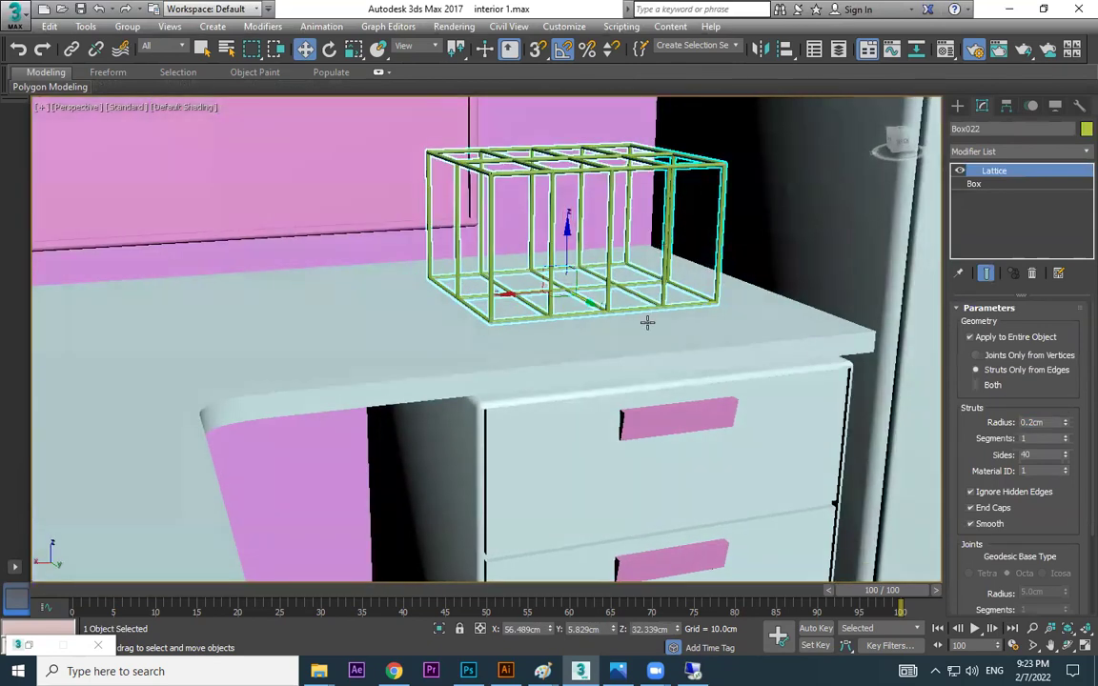
pyautogui.scroll(-10, 654, 271)
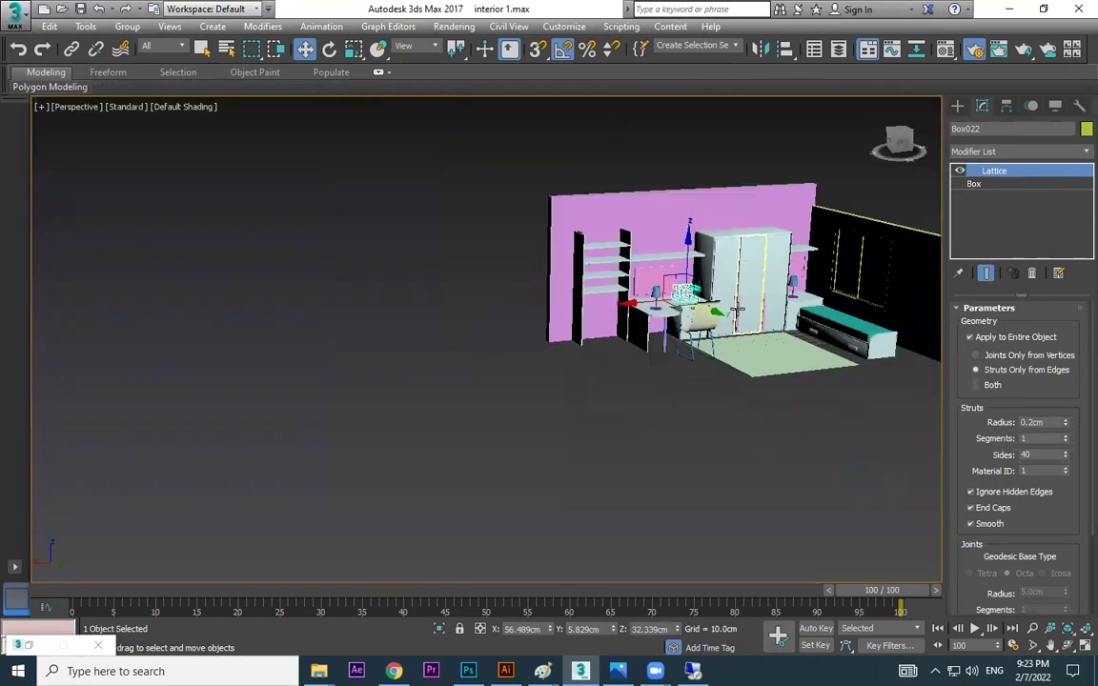
# Draw a cylinder about 46 cm radius, 110 cm tall in front of the room, with edged faces
pyautogui.click(958, 105)
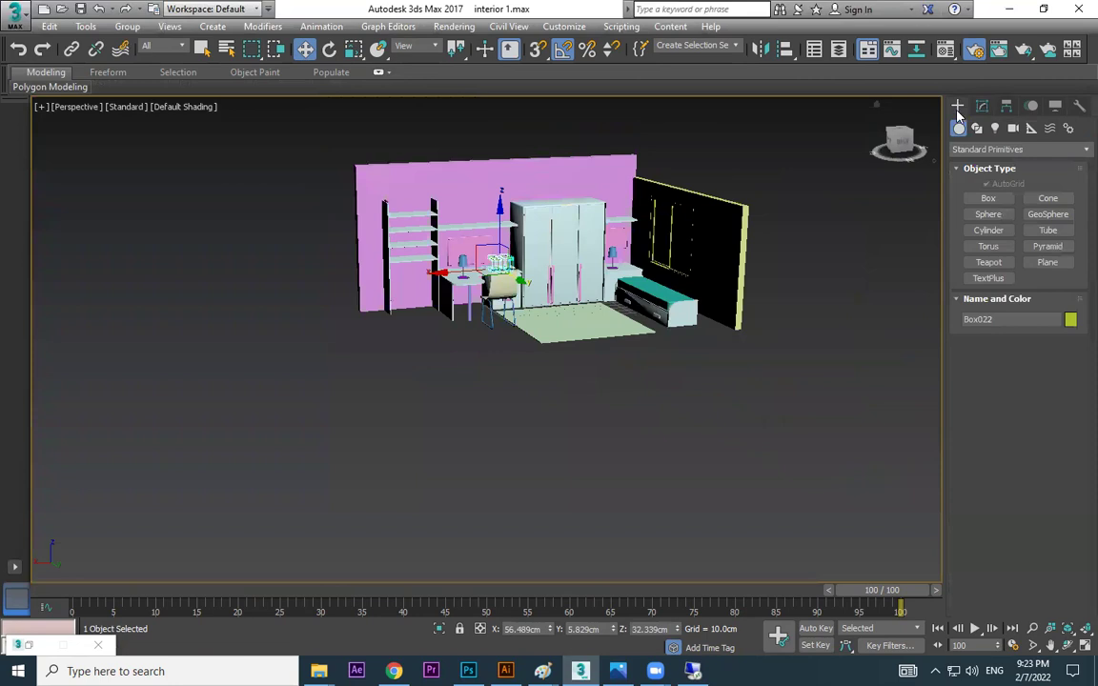
pyautogui.click(988, 231)
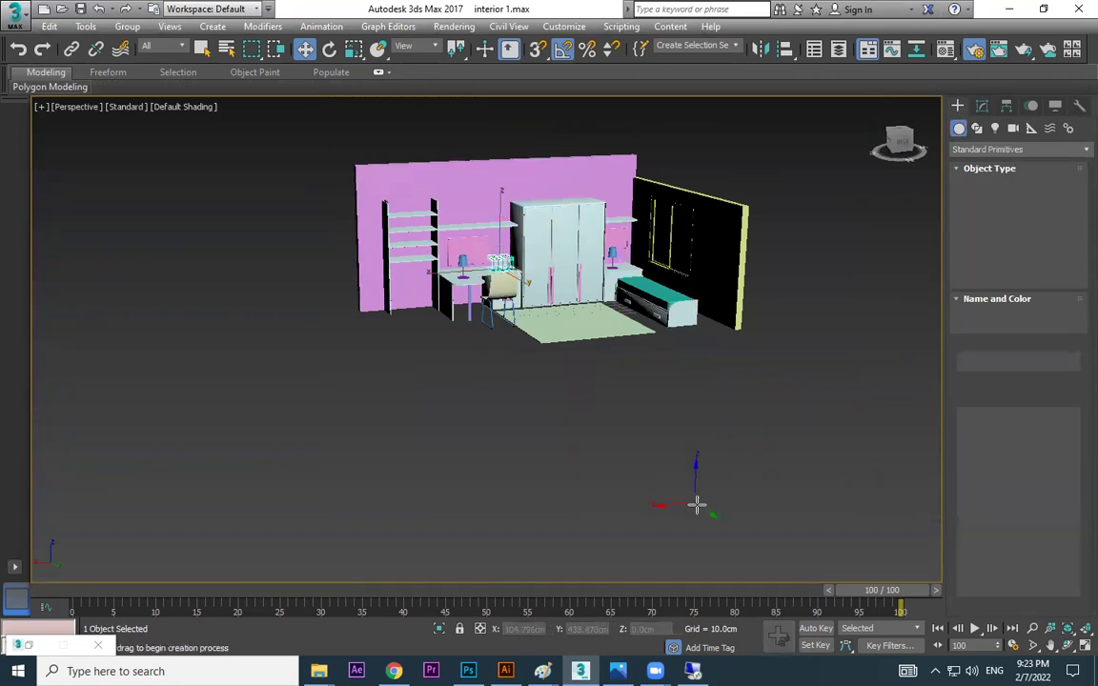
pyautogui.moveTo(696, 502); pyautogui.dragTo(806, 505)
pyautogui.press('F3')
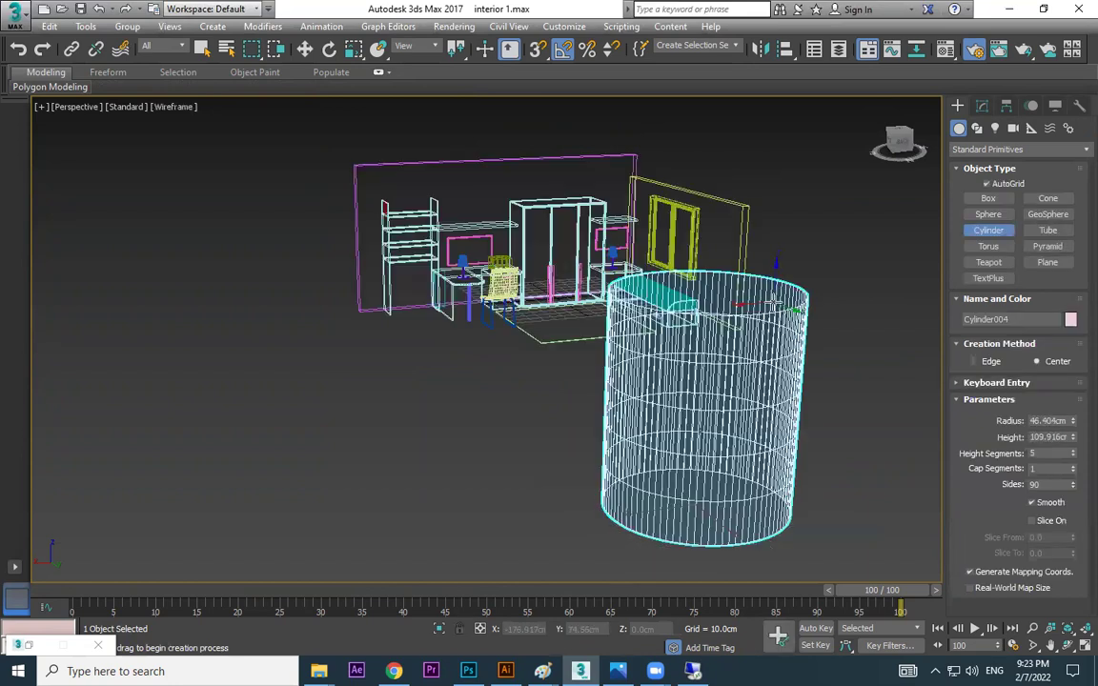
pyautogui.press('F3')
pyautogui.press('F4')
# Set the cylinder's sides to 11
pyautogui.moveTo(817, 387); pyautogui.dragTo(753, 377, button='middle')
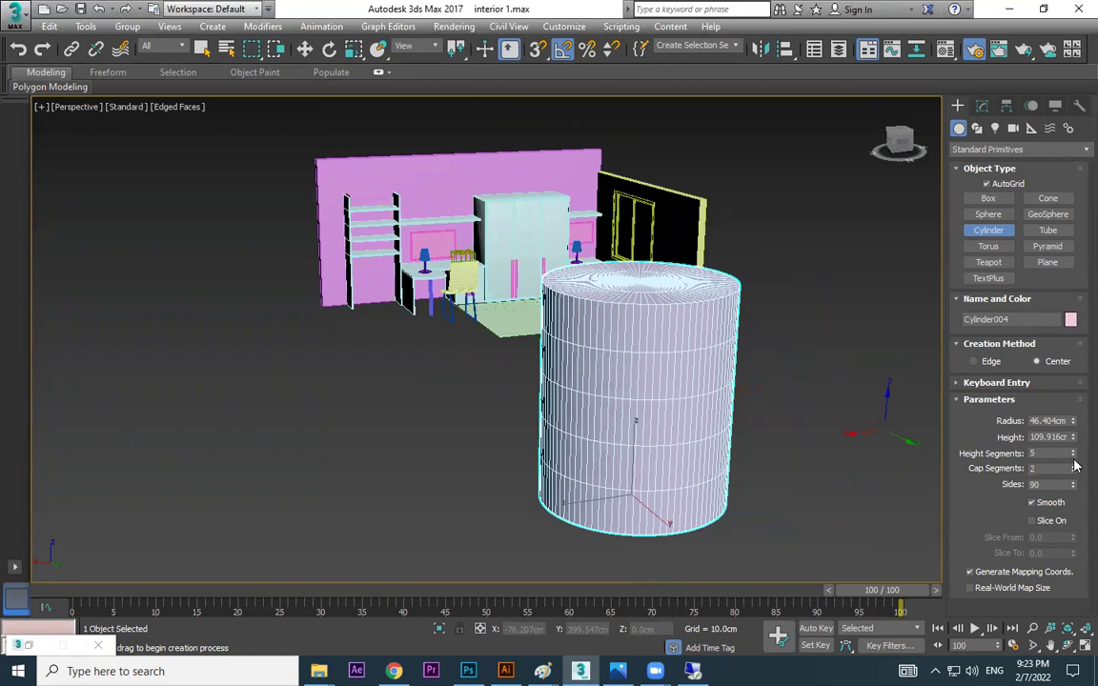
pyautogui.moveTo(1074, 485); pyautogui.dragTo(1065, 540)
pyautogui.keyDown('alt'); pyautogui.moveTo(790, 458); pyautogui.dragTo(791, 419, button='middle'); pyautogui.keyUp('alt')
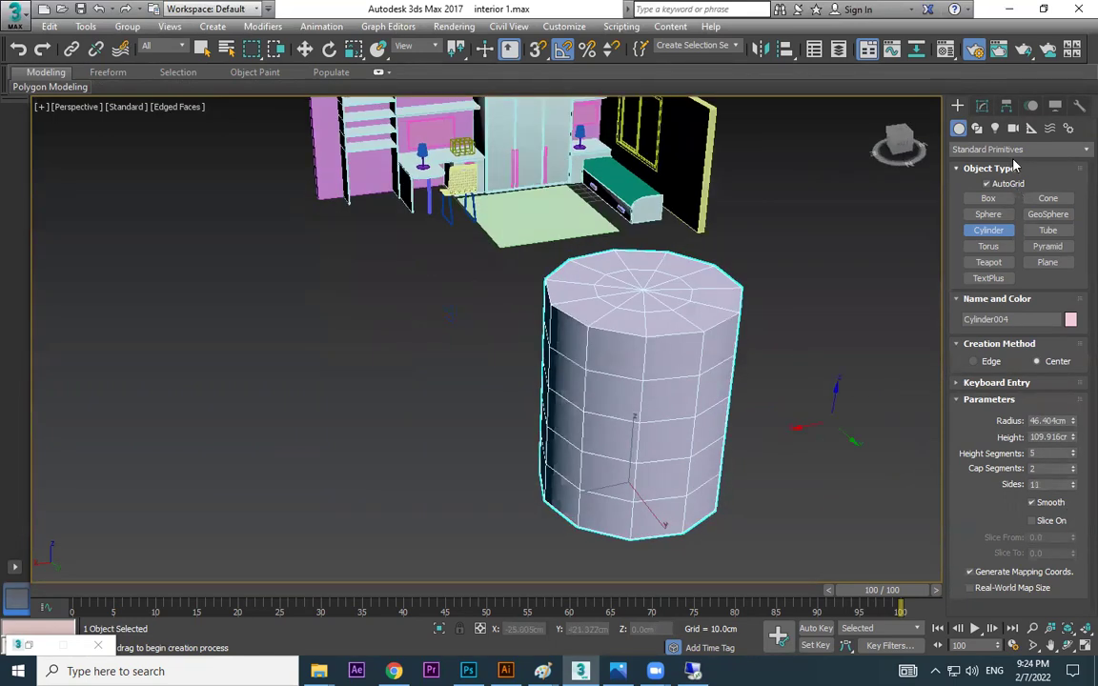
pyautogui.click(982, 106)
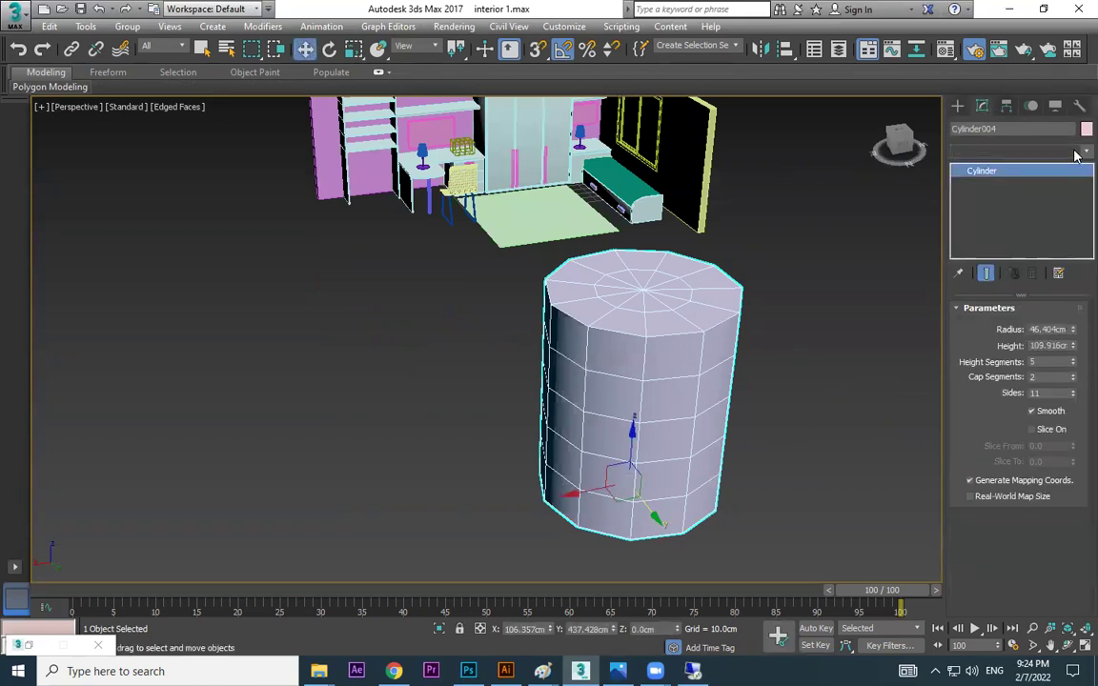
# Apply Lattice to the cylinder: Struts Only from Edges, 0.5 cm radius, 13 sides
pyautogui.click(1082, 153)
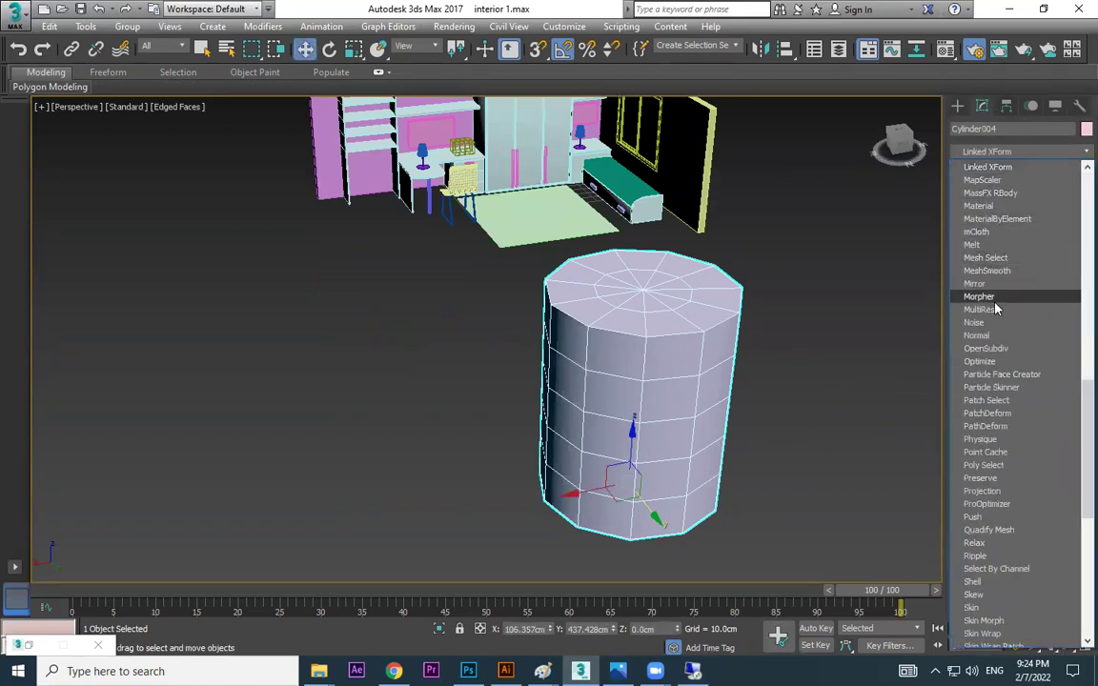
pyautogui.scroll(2, 1002, 267)
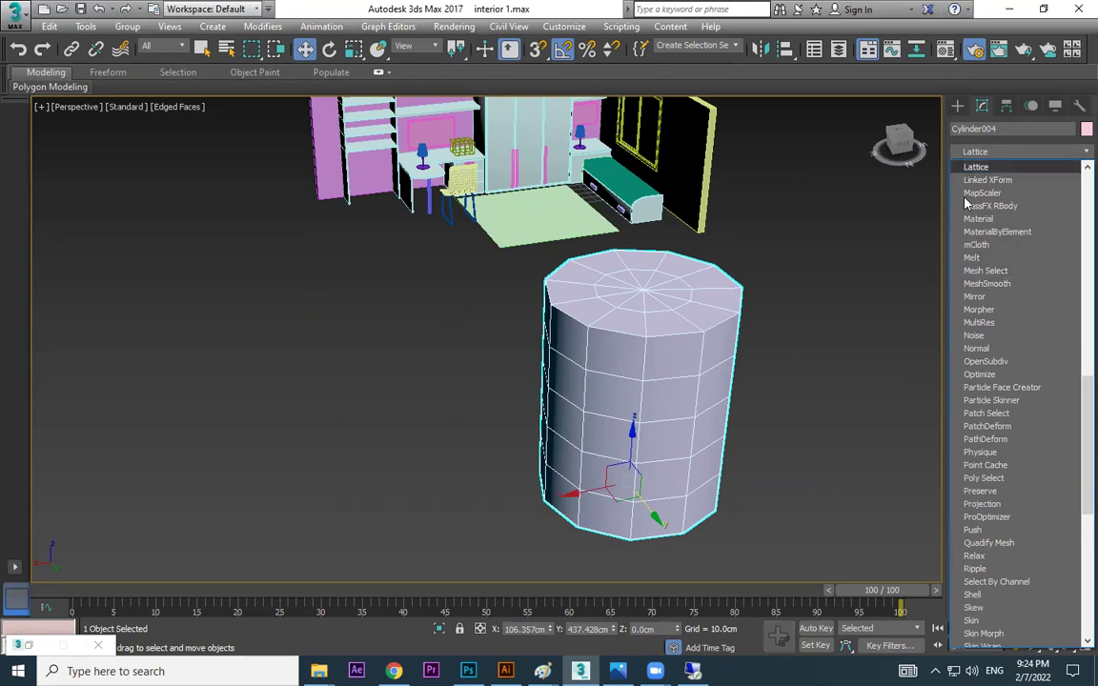
pyautogui.click(991, 168)
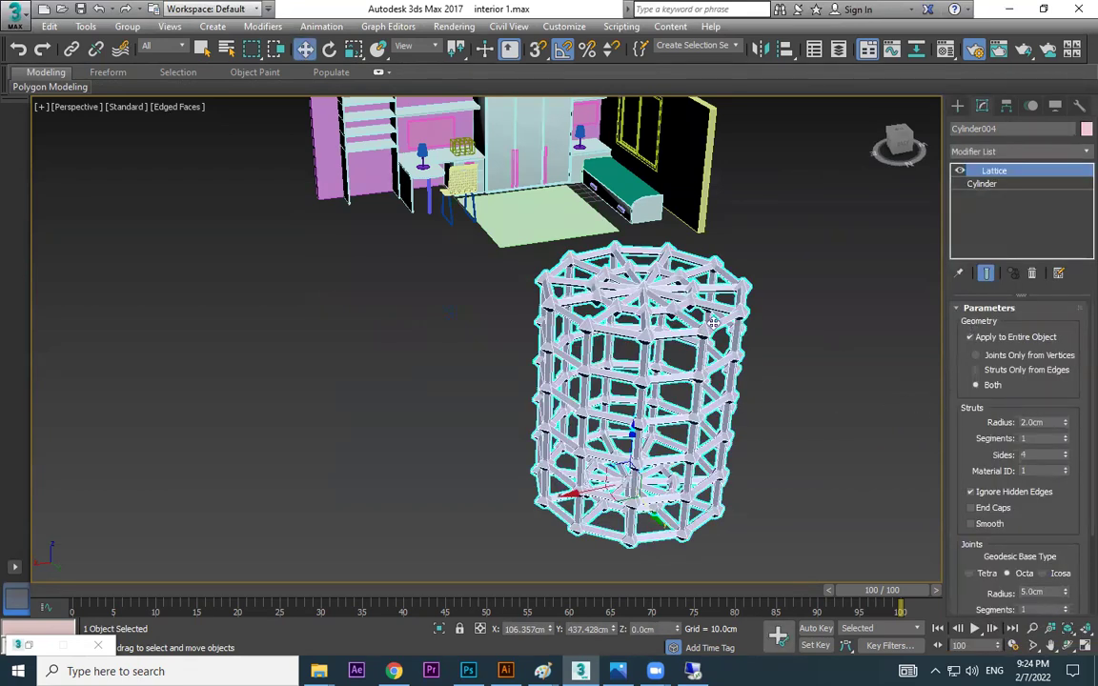
pyautogui.moveTo(816, 387)
pyautogui.keyDown('alt'); pyautogui.mouseDown(button='middle')
pyautogui.moveTo(820, 347)
pyautogui.moveTo(864, 387)
pyautogui.mouseUp(button='middle'); pyautogui.keyUp('alt')
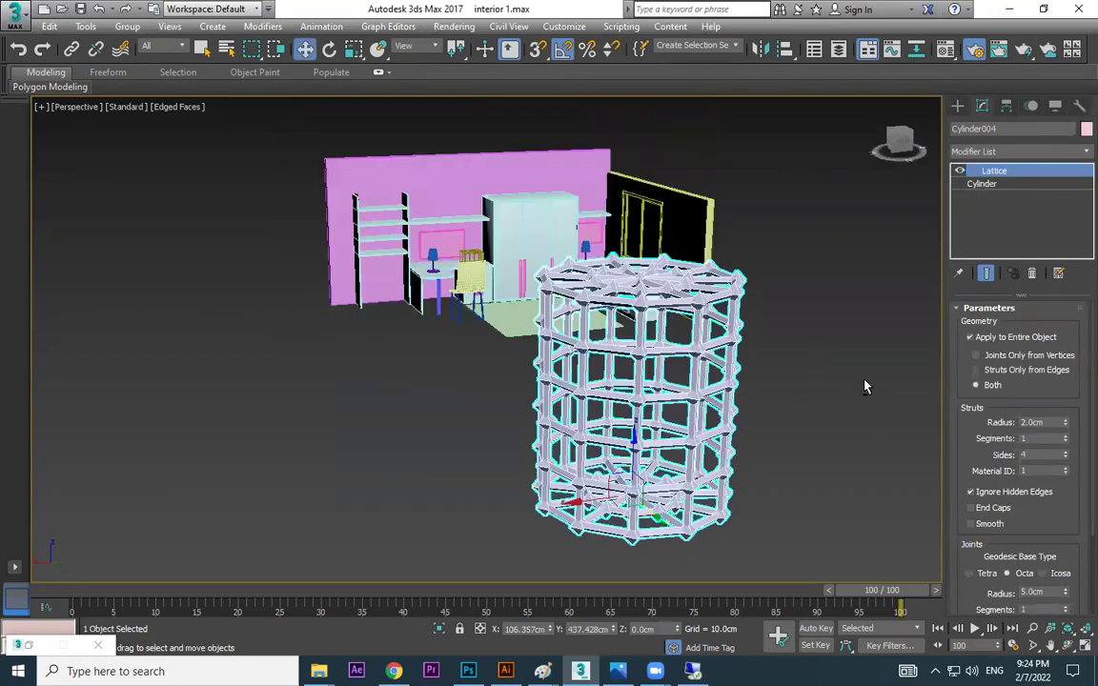
pyautogui.click(991, 369)
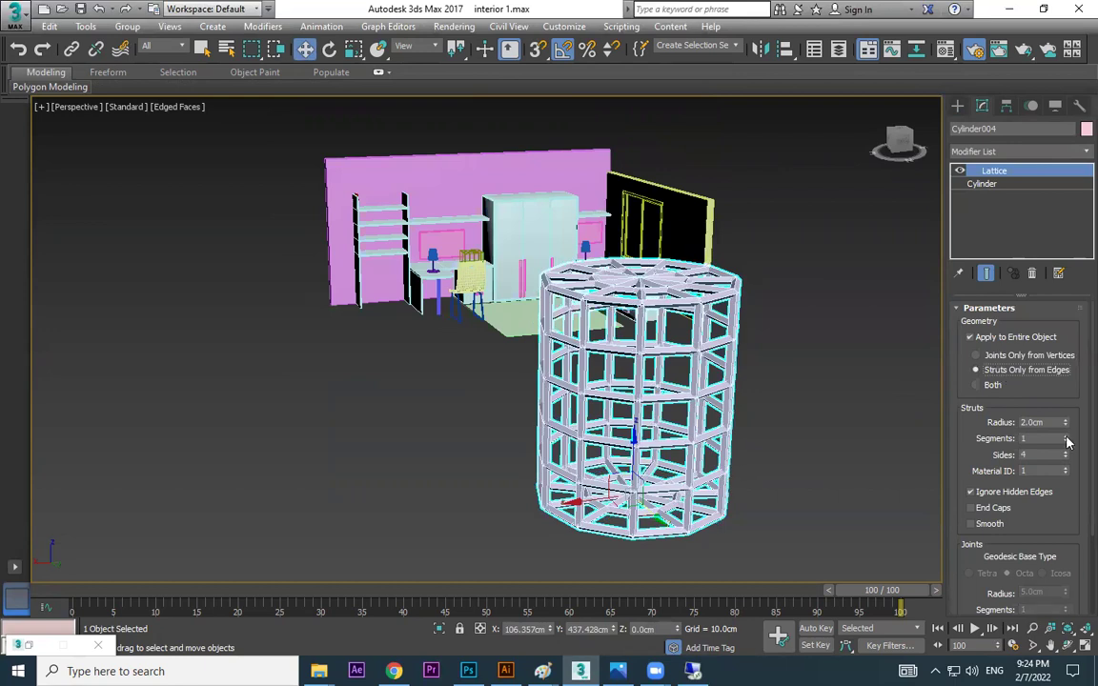
pyautogui.moveTo(1066, 456); pyautogui.dragTo(1066, 419)
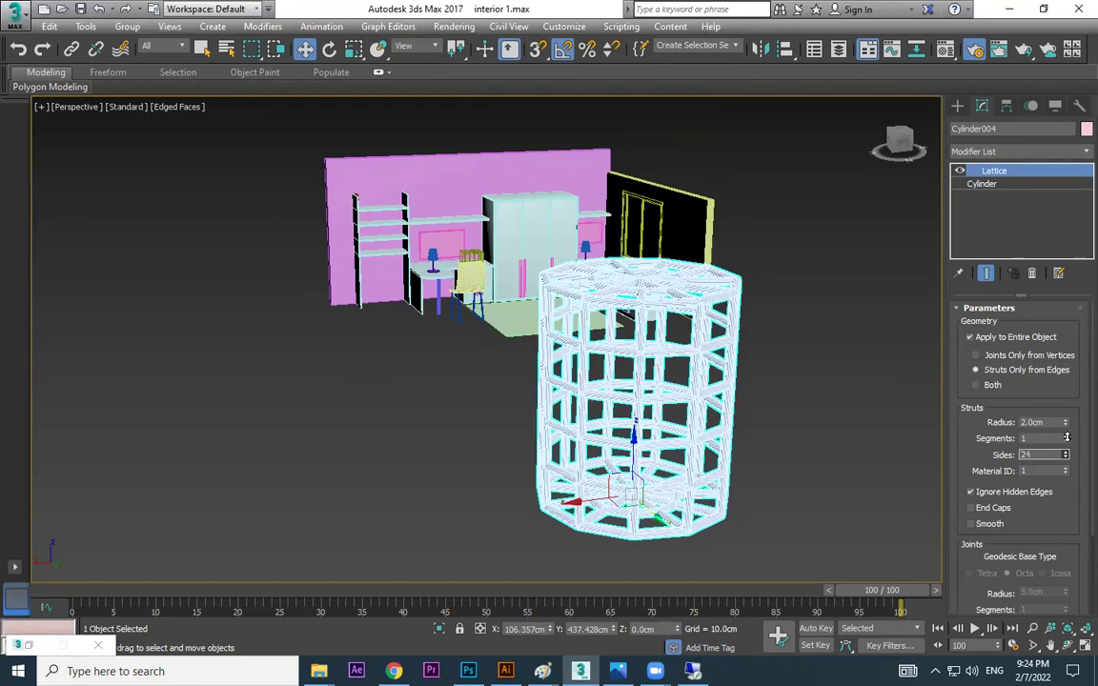
pyautogui.scroll(5, 727, 332)
pyautogui.scroll(2, 728, 337)
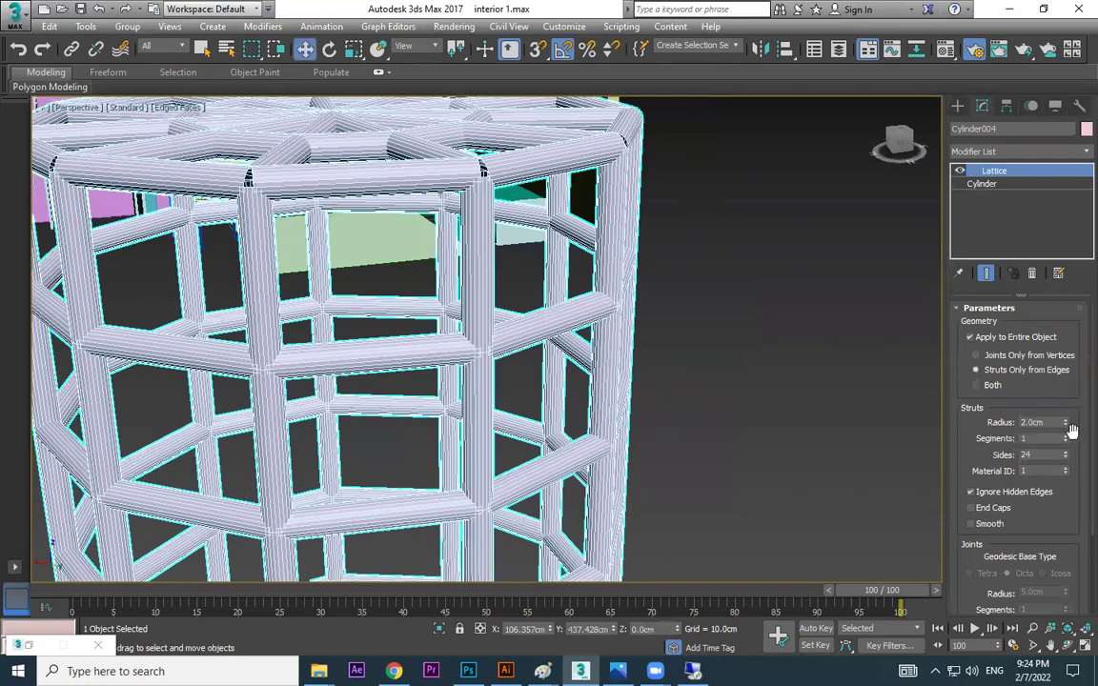
pyautogui.moveTo(1068, 458); pyautogui.dragTo(1065, 439)
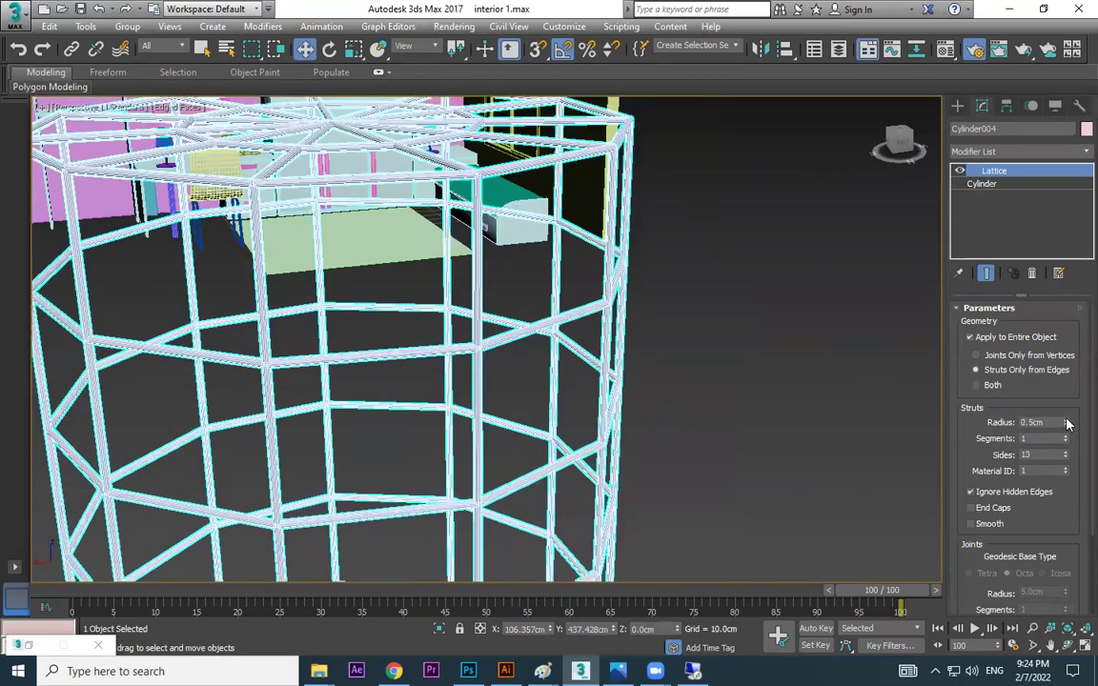
pyautogui.click(810, 438)
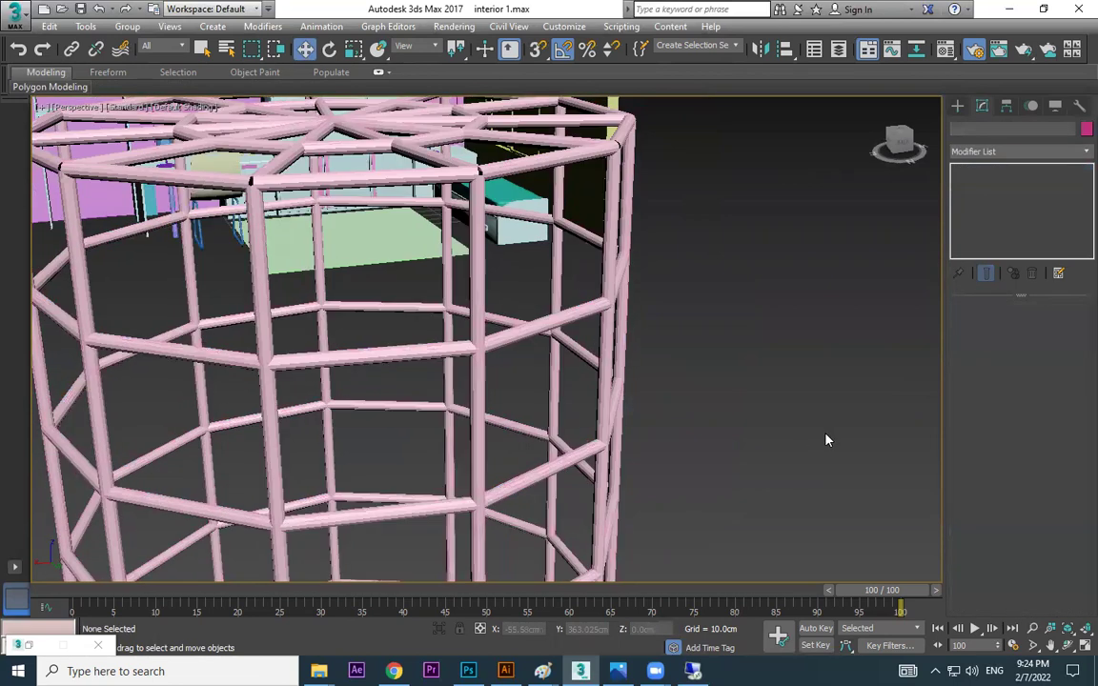
pyautogui.press('z')
pyautogui.scroll(3, 726, 424)
pyautogui.scroll(2, 726, 423)
pyautogui.scroll(2, 722, 421)
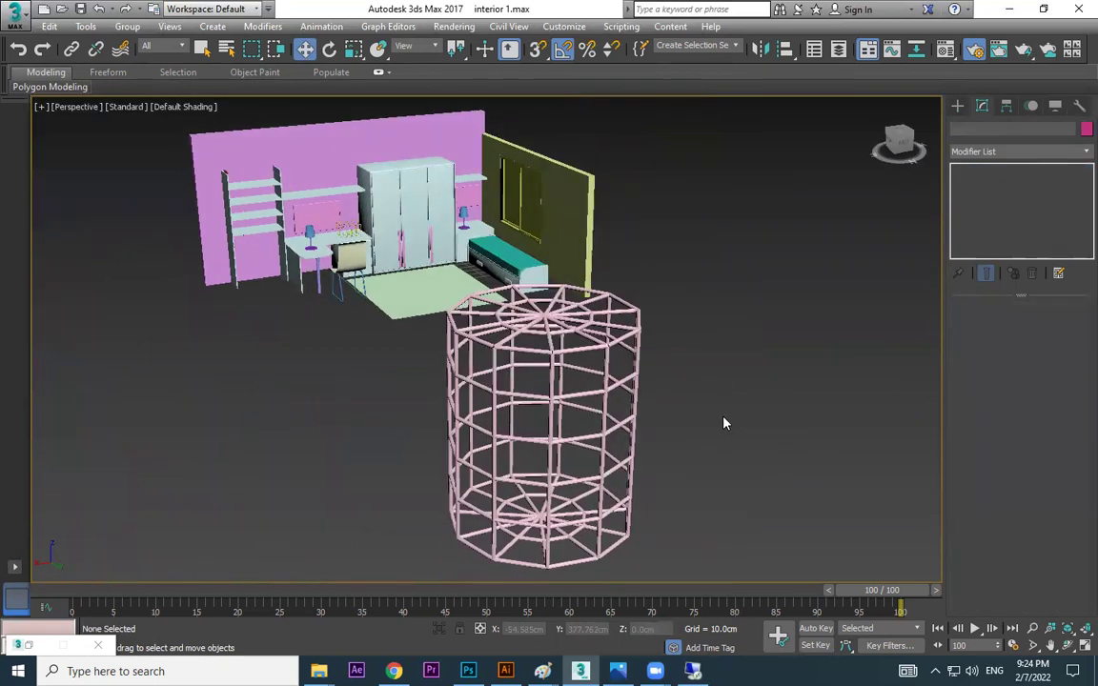
pyautogui.scroll(2, 753, 429)
pyautogui.scroll(2, 652, 360)
pyautogui.click(651, 360)
pyautogui.scroll(2, 282, 326)
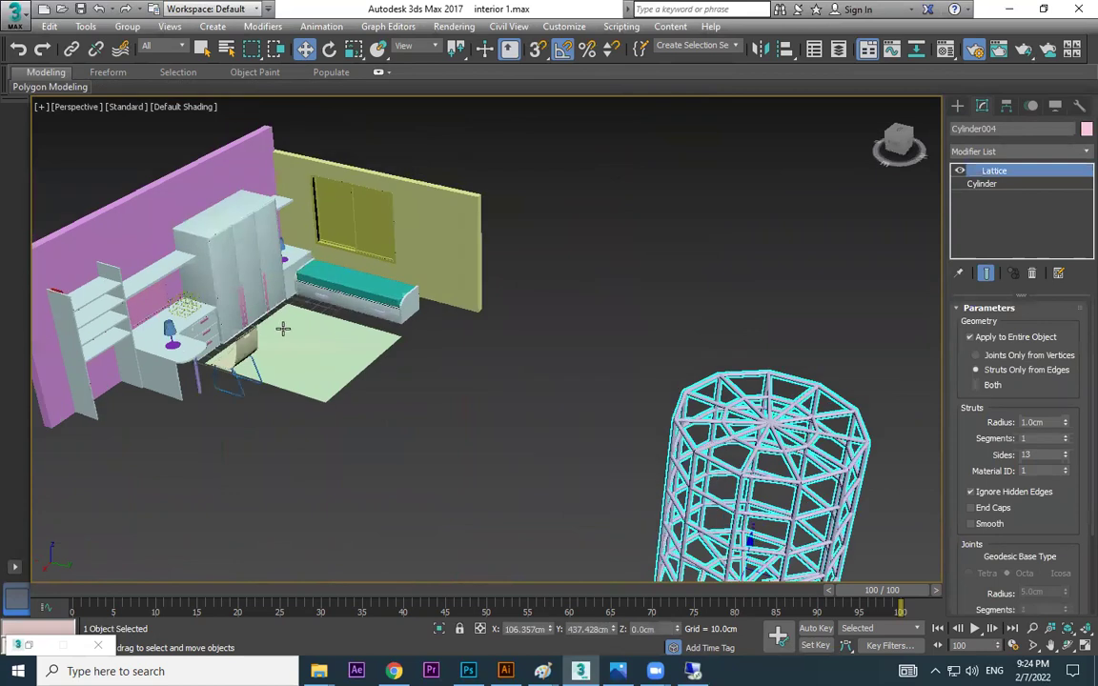
pyautogui.scroll(2, 528, 455)
pyautogui.click(529, 455)
pyautogui.scroll(2, 381, 434)
pyautogui.scroll(2, 381, 434)
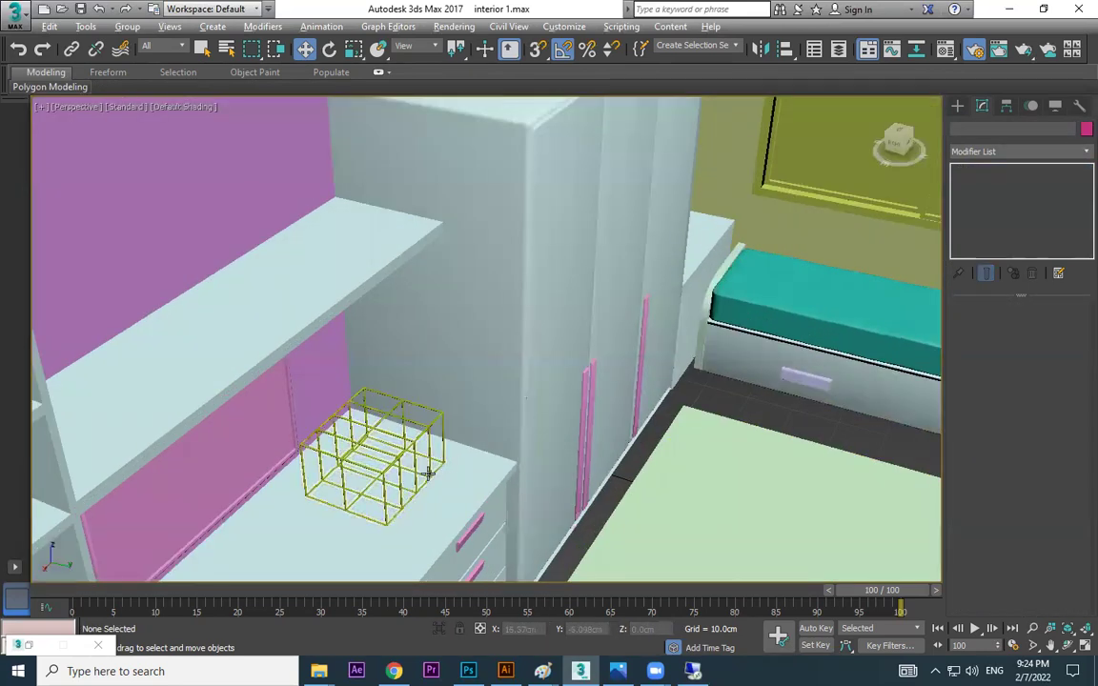
pyautogui.scroll(3, 429, 465)
pyautogui.moveTo(477, 490)
pyautogui.mouseDown(button='middle')
pyautogui.moveTo(328, 226)
pyautogui.moveTo(417, 301)
pyautogui.mouseUp(button='middle')
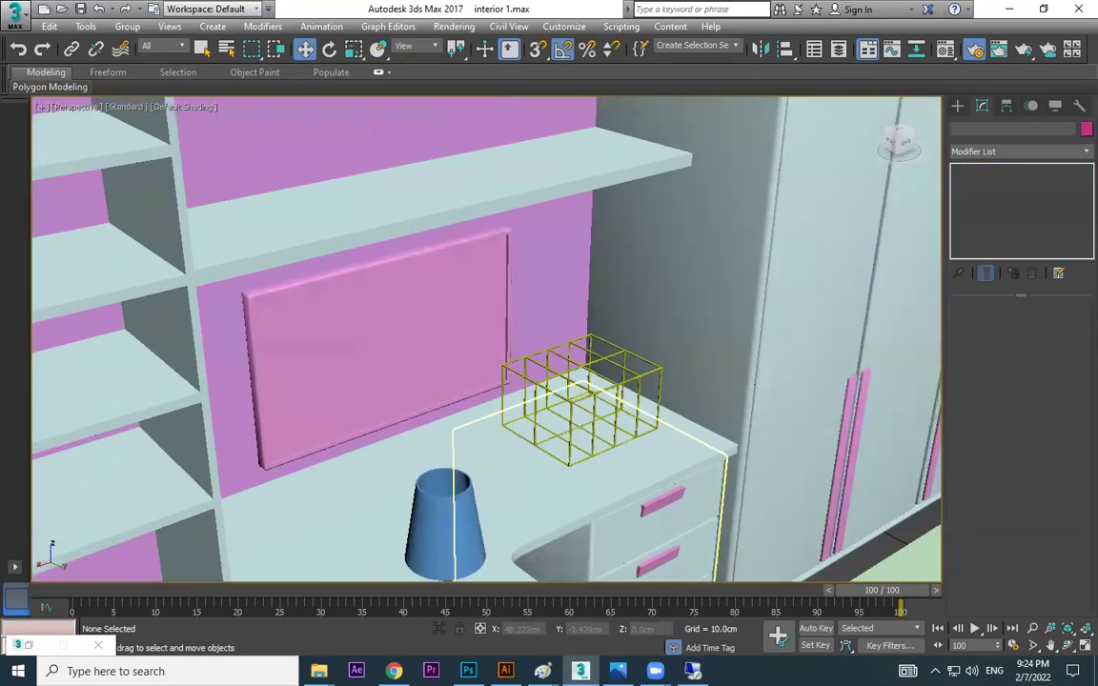
pyautogui.hotkey('alt', 'Tab')
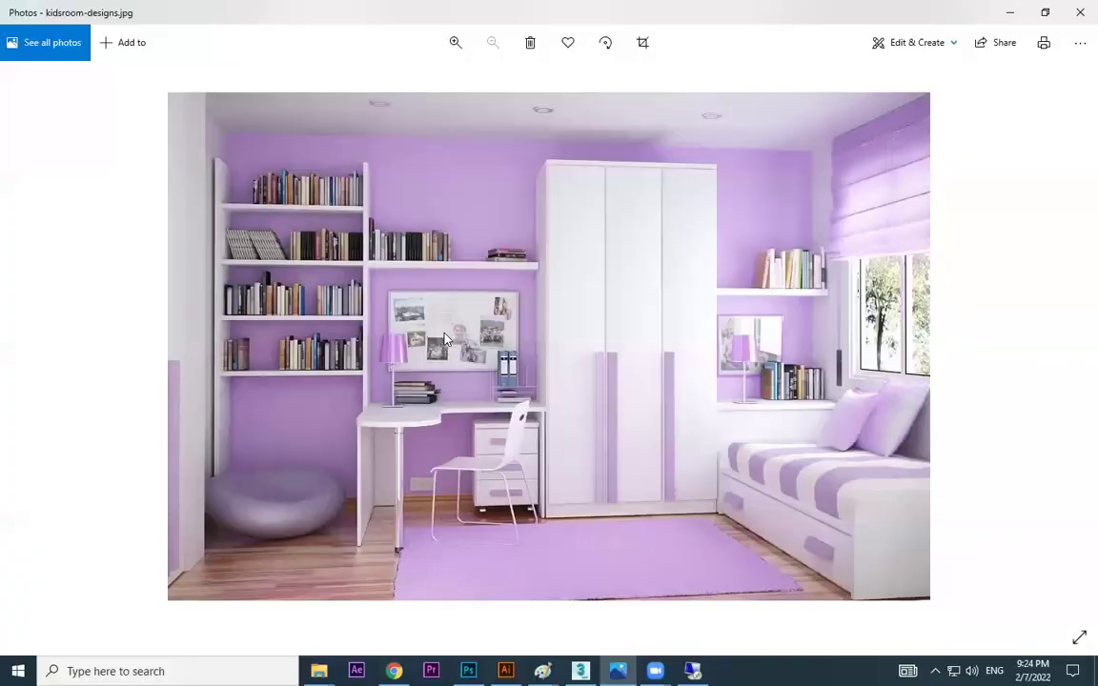
pyautogui.click(1008, 13)
pyautogui.scroll(3, 758, 365)
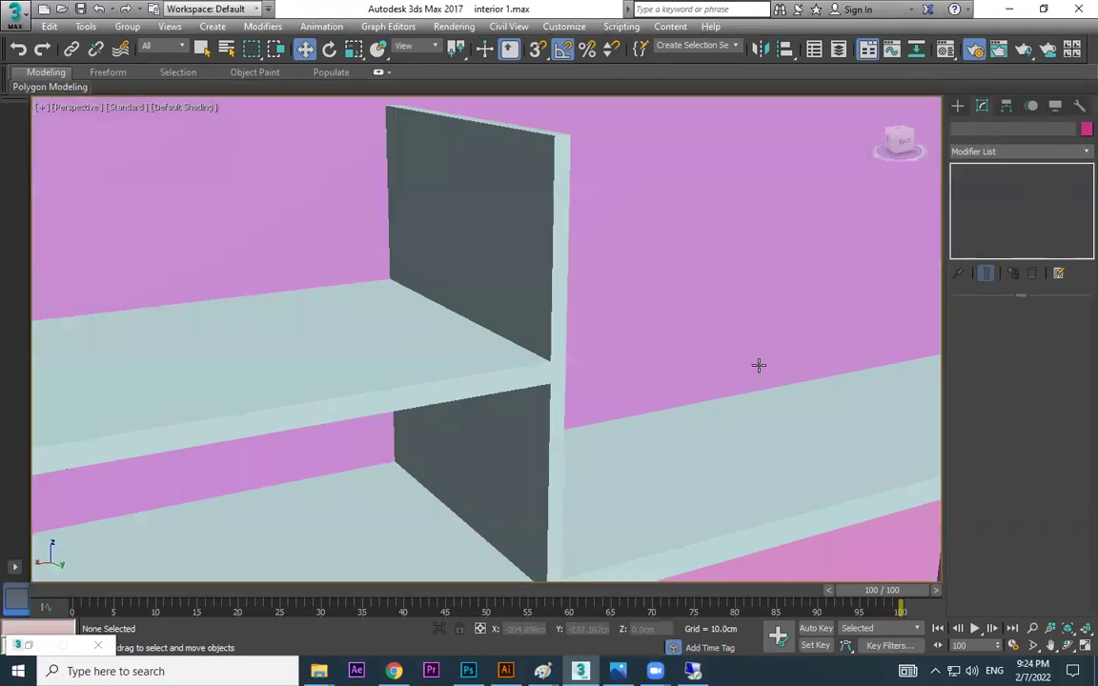
pyautogui.scroll(-4, 732, 428)
pyautogui.scroll(2, 562, 348)
pyautogui.scroll(3, 563, 348)
pyautogui.scroll(2, 519, 348)
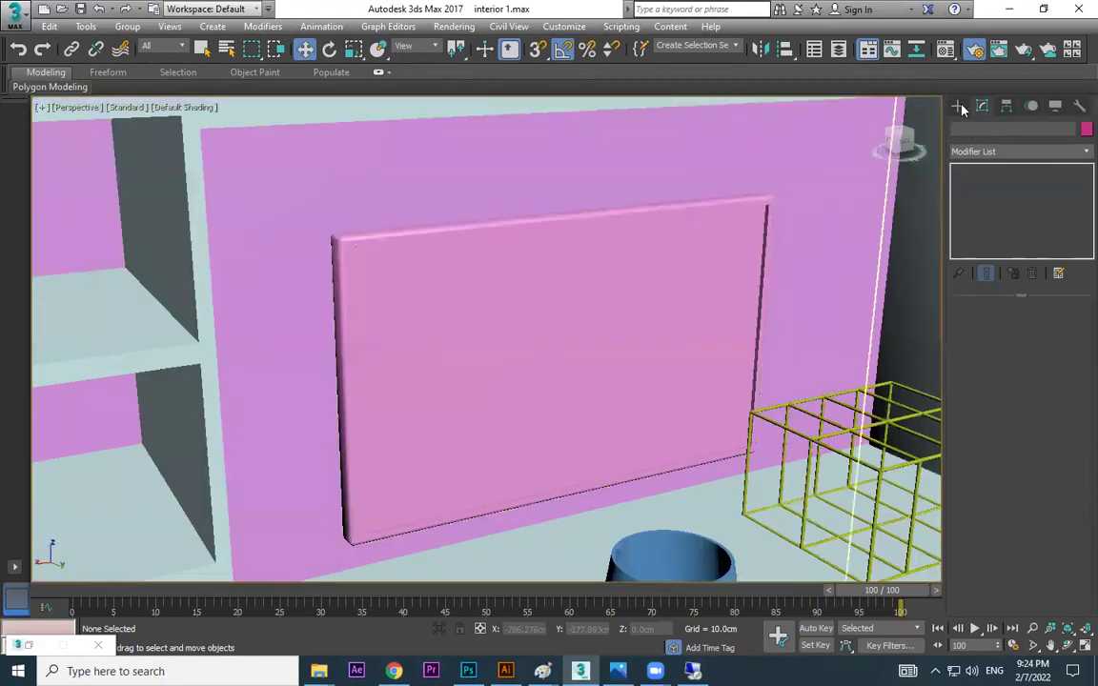
# Draw a small plane on the pink pinboard above the desk, then reopen the kids-room photo
pyautogui.click(958, 106)
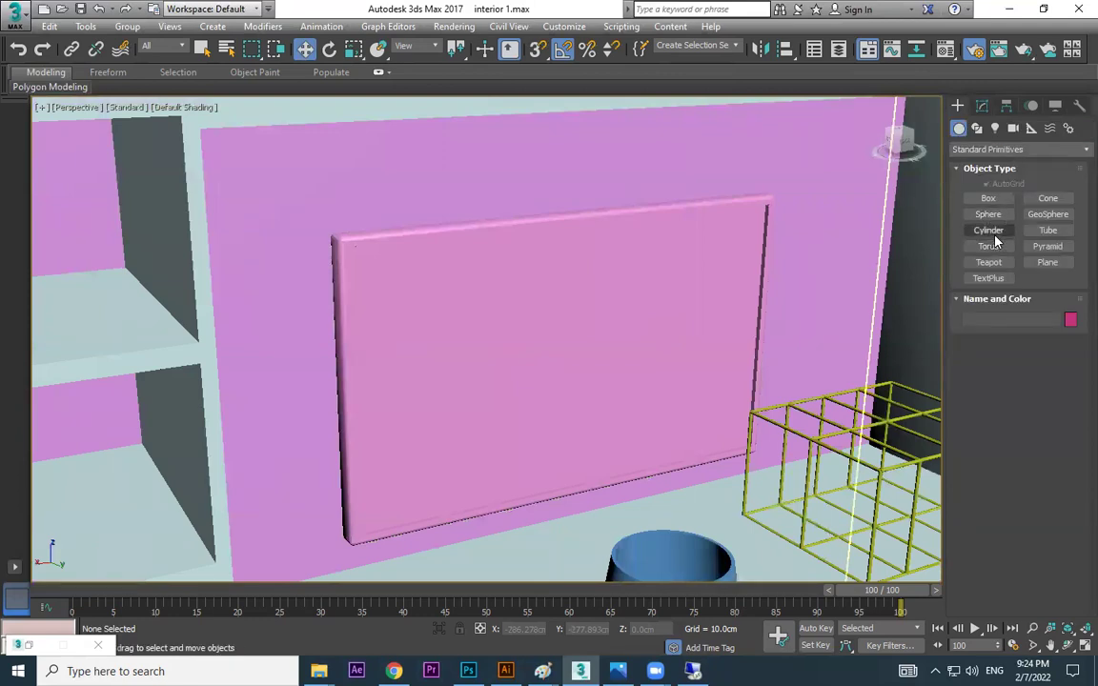
pyautogui.click(1048, 264)
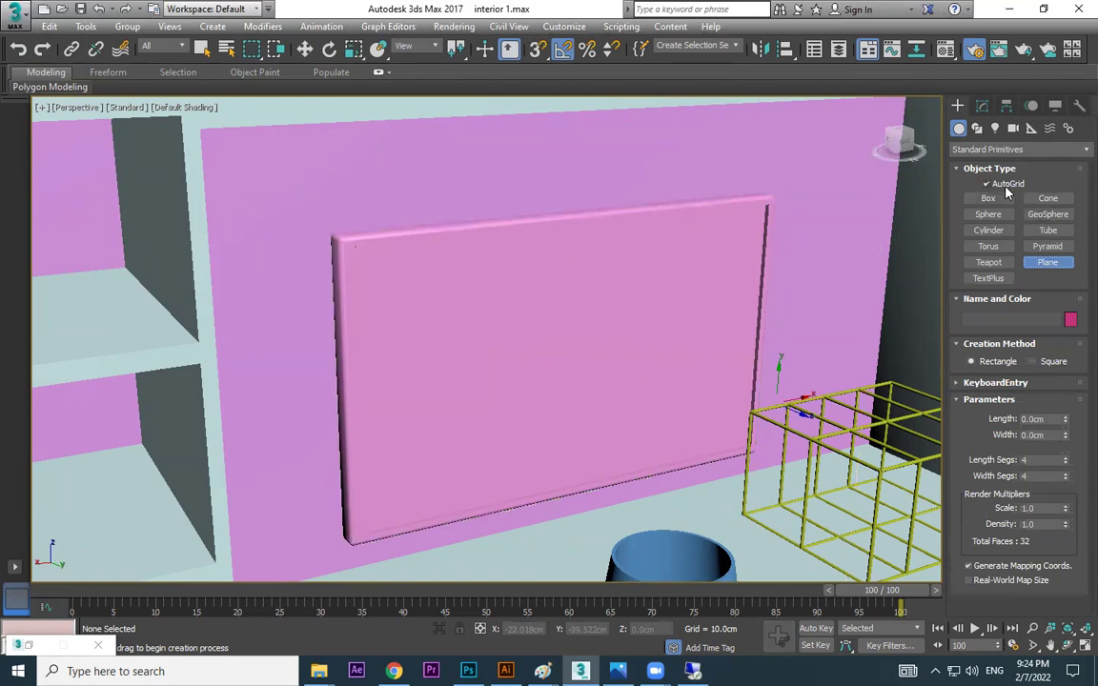
pyautogui.moveTo(399, 267); pyautogui.dragTo(502, 383)
pyautogui.press('w')
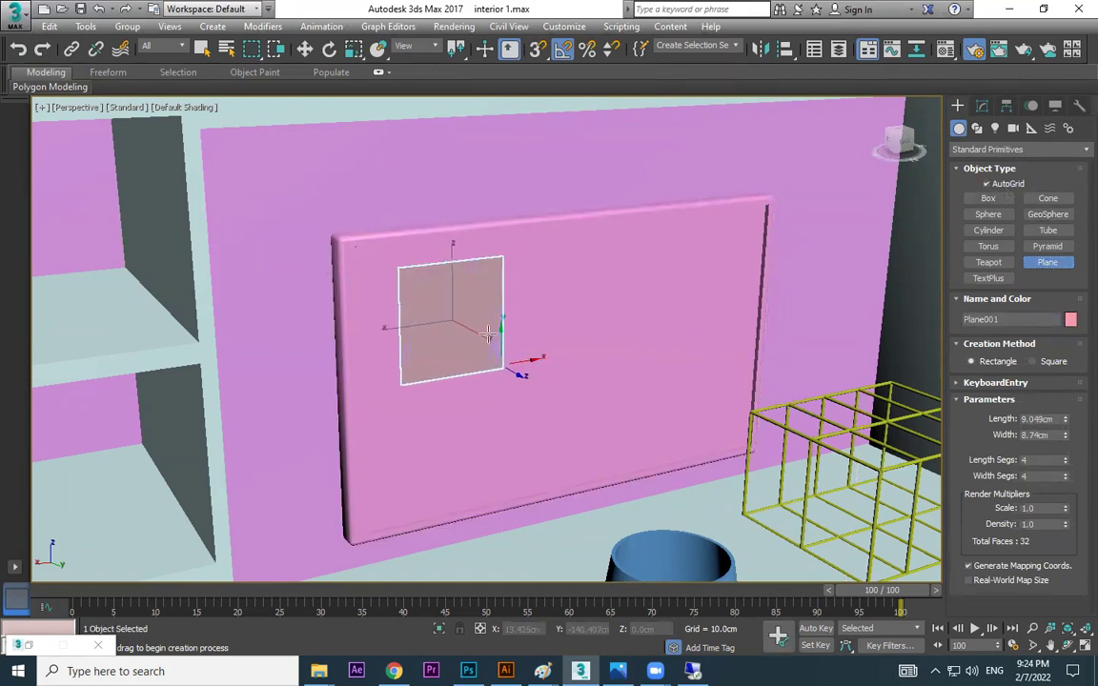
pyautogui.scroll(2, 453, 305)
pyautogui.scroll(2, 455, 326)
pyautogui.scroll(-1, 619, 375)
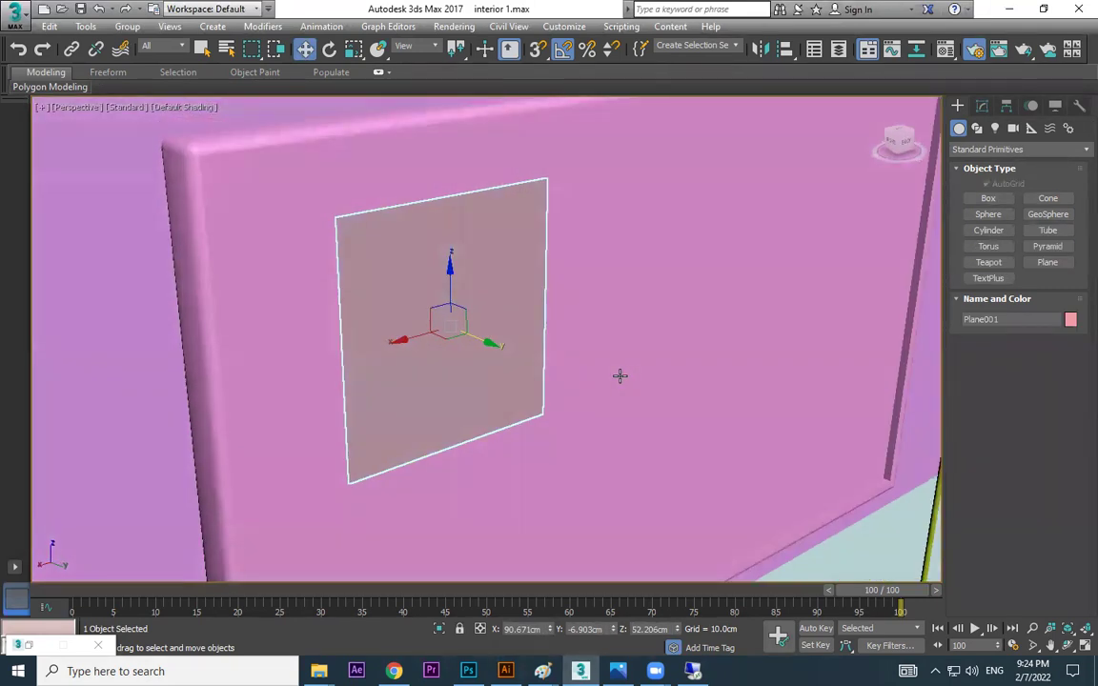
pyautogui.scroll(2, 540, 341)
pyautogui.scroll(-3, 539, 341)
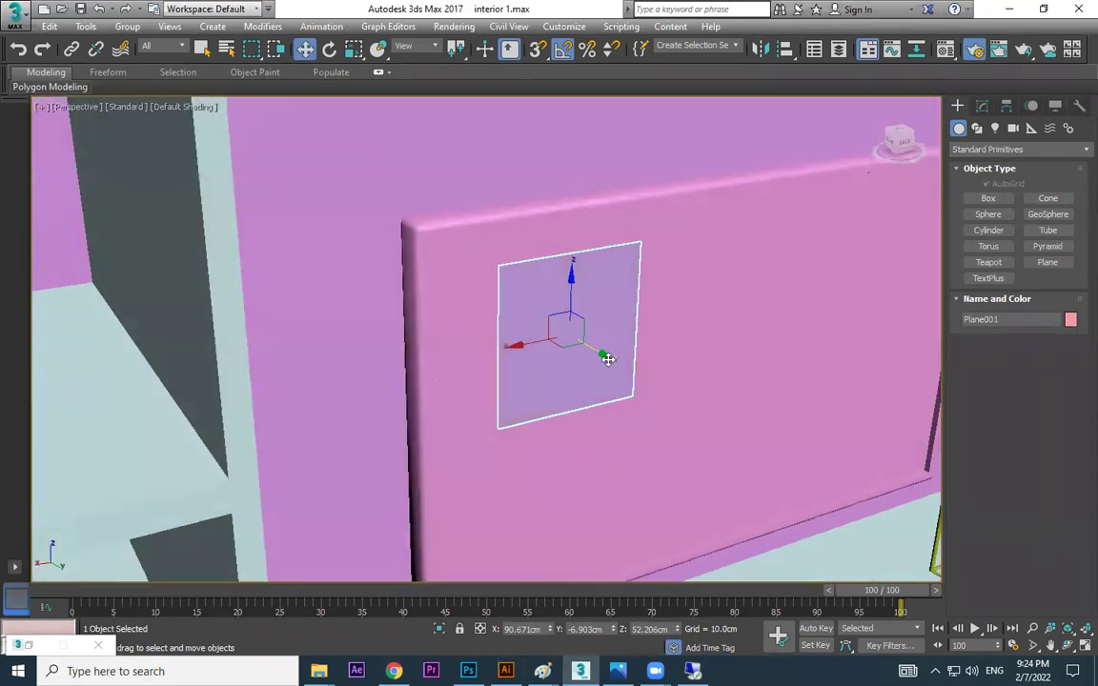
pyautogui.scroll(3, 619, 372)
pyautogui.scroll(-2, 680, 447)
pyautogui.click(618, 671)
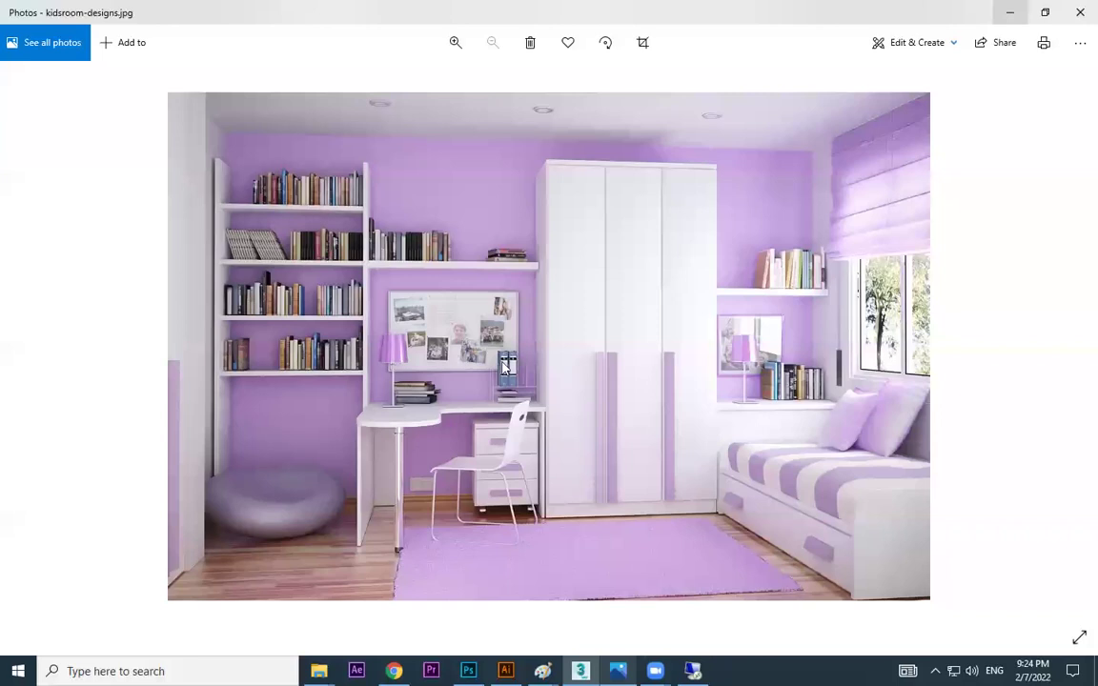
# Hide the reference photo and raise the small plane's length segments, checking in wireframe
pyautogui.click(1008, 13)
pyautogui.press('alt')
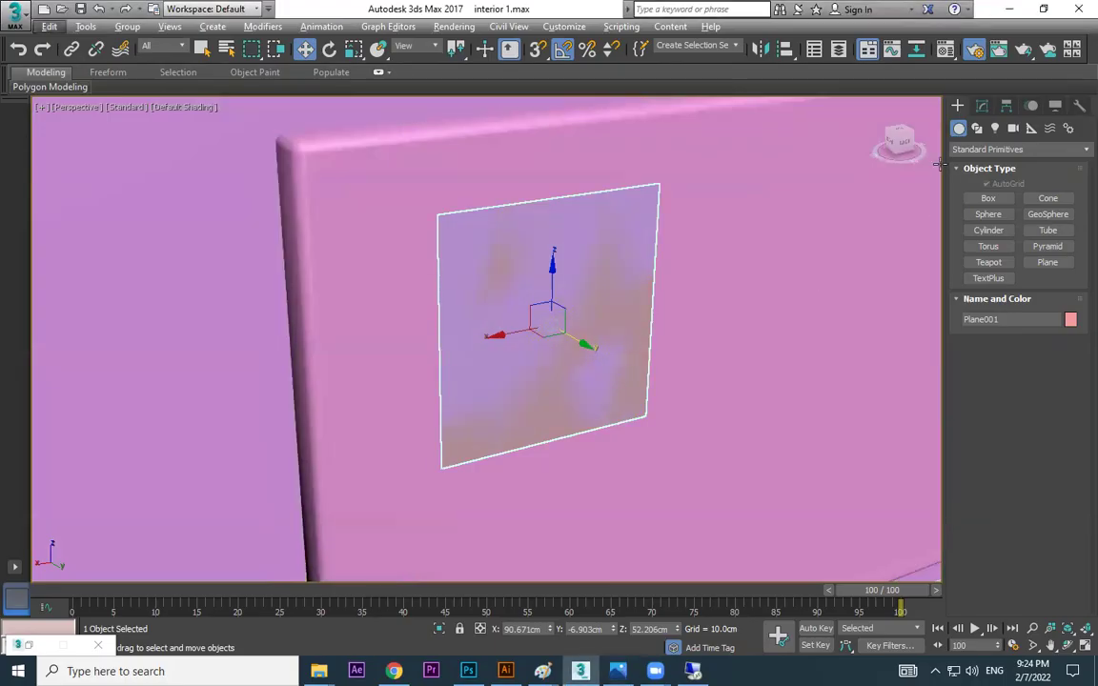
pyautogui.click(982, 107)
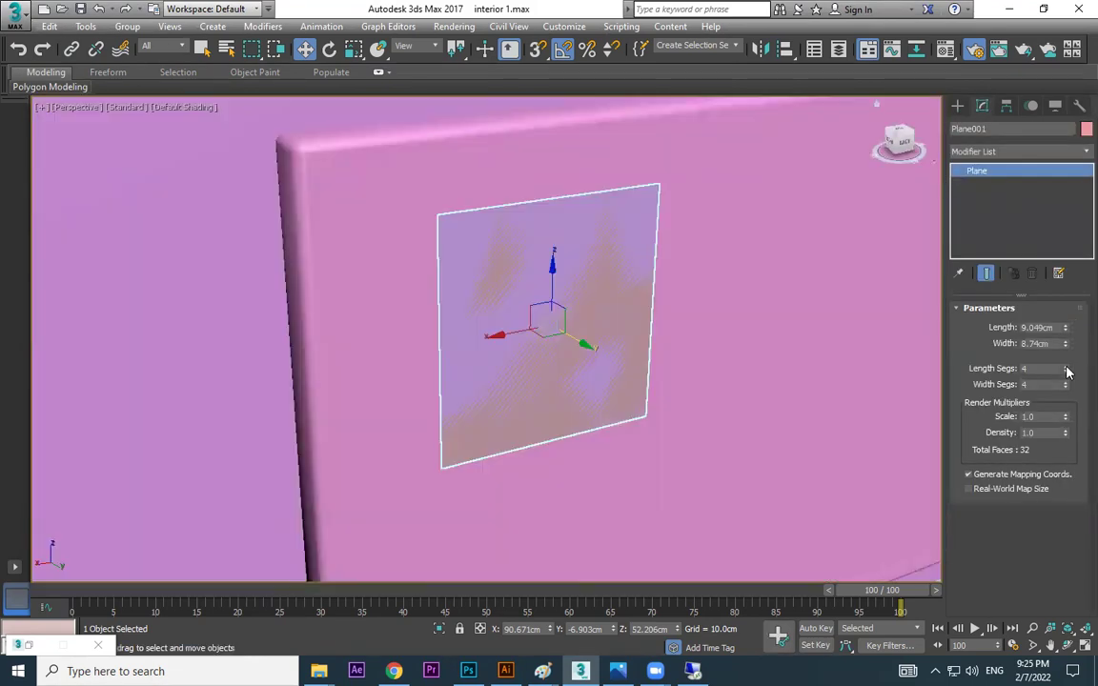
pyautogui.press('F3')
pyautogui.moveTo(1067, 372)
pyautogui.mouseDown()
pyautogui.moveTo(1065, 396)
pyautogui.moveTo(1066, 357)
pyautogui.mouseUp()
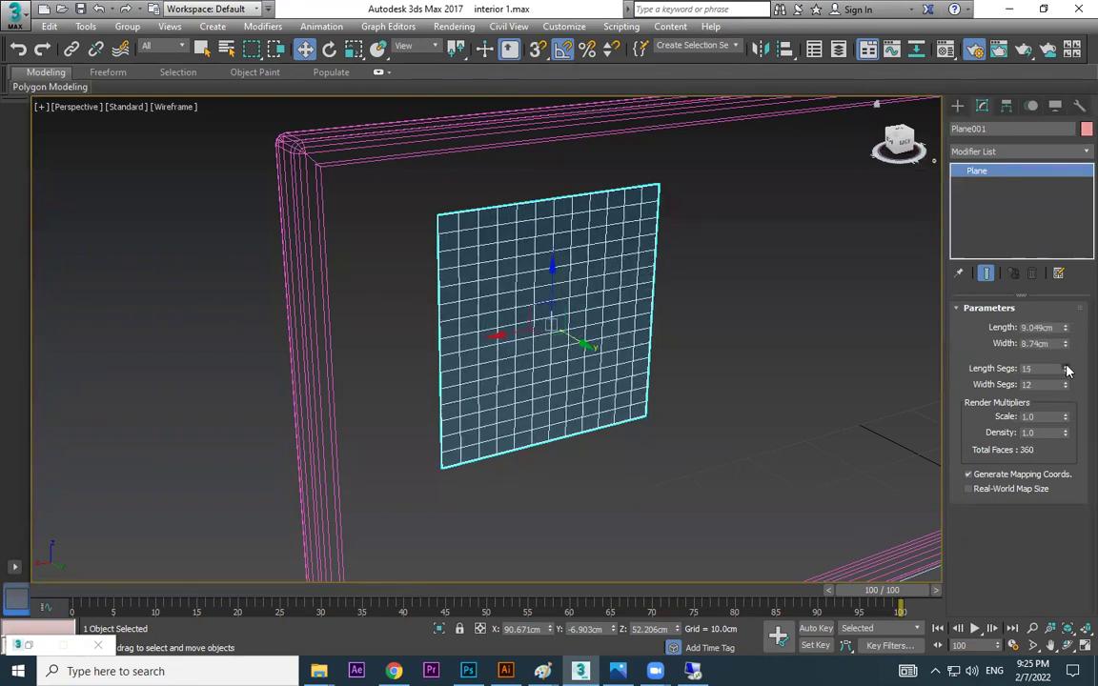
pyautogui.press('F3')
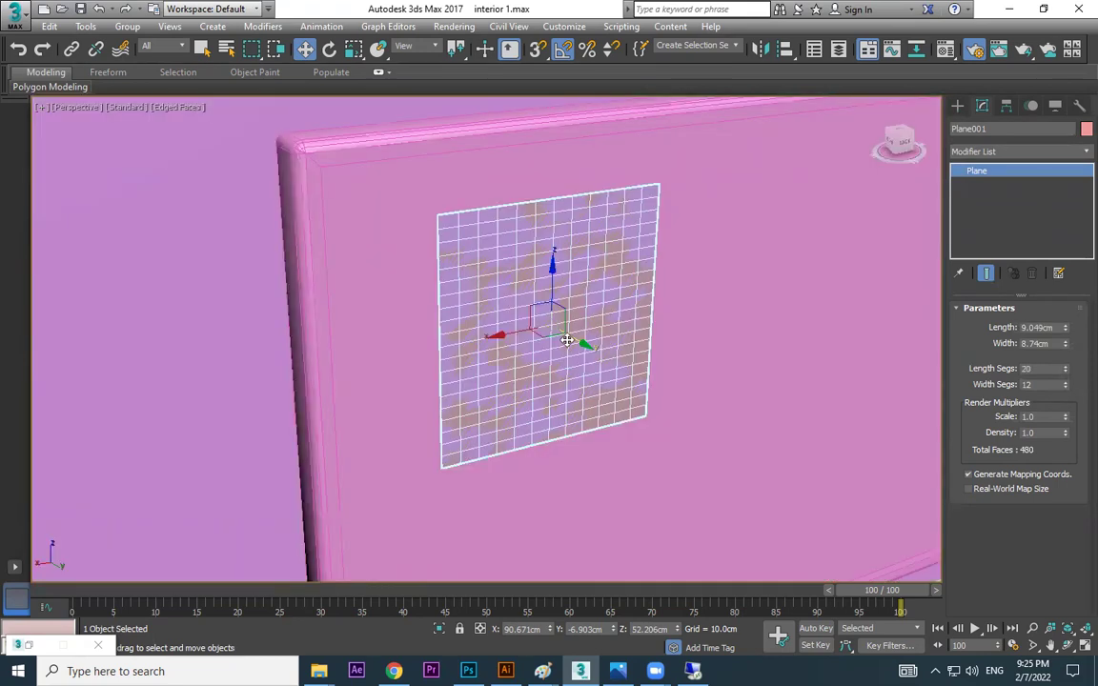
pyautogui.press('F3')
pyautogui.press('F3')
# Reselect the small grid plane and nudge it slightly along its Y axis
pyautogui.scroll(-4, 685, 407)
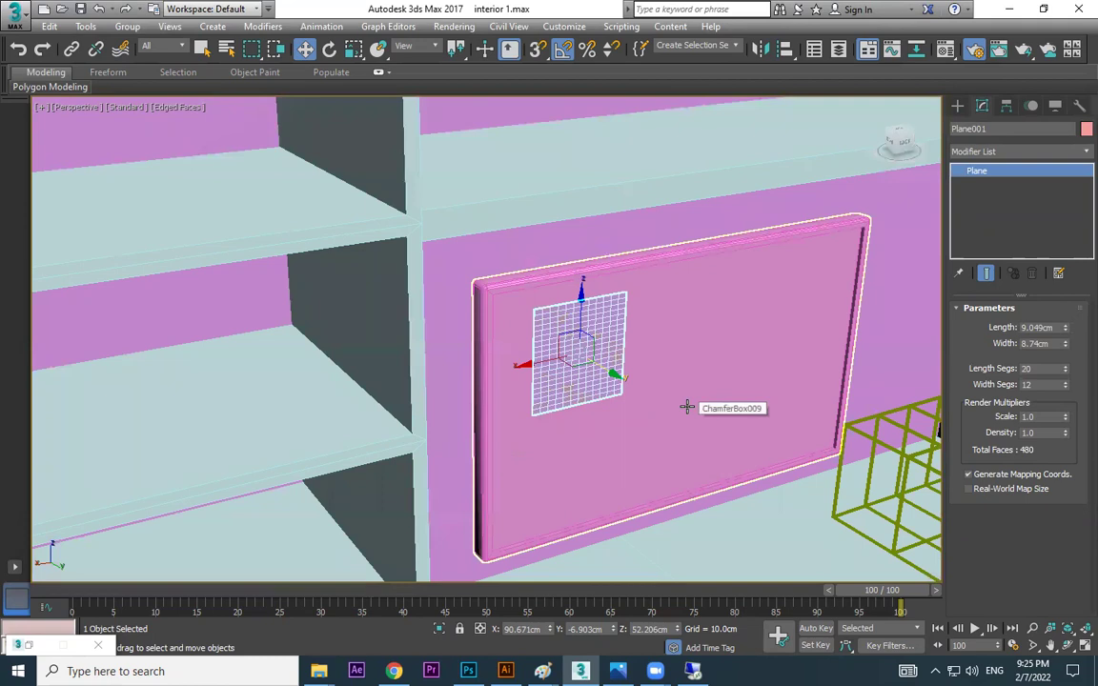
pyautogui.scroll(2, 527, 359)
pyautogui.scroll(4, 612, 371)
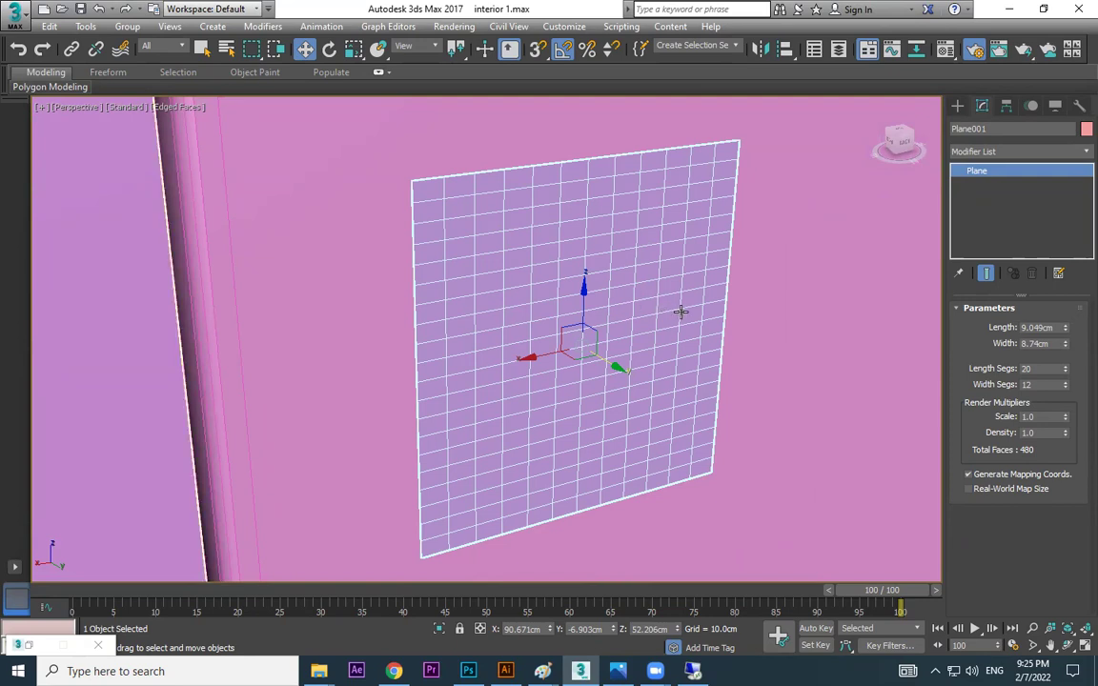
pyautogui.scroll(-5, 701, 343)
pyautogui.scroll(-5, 703, 359)
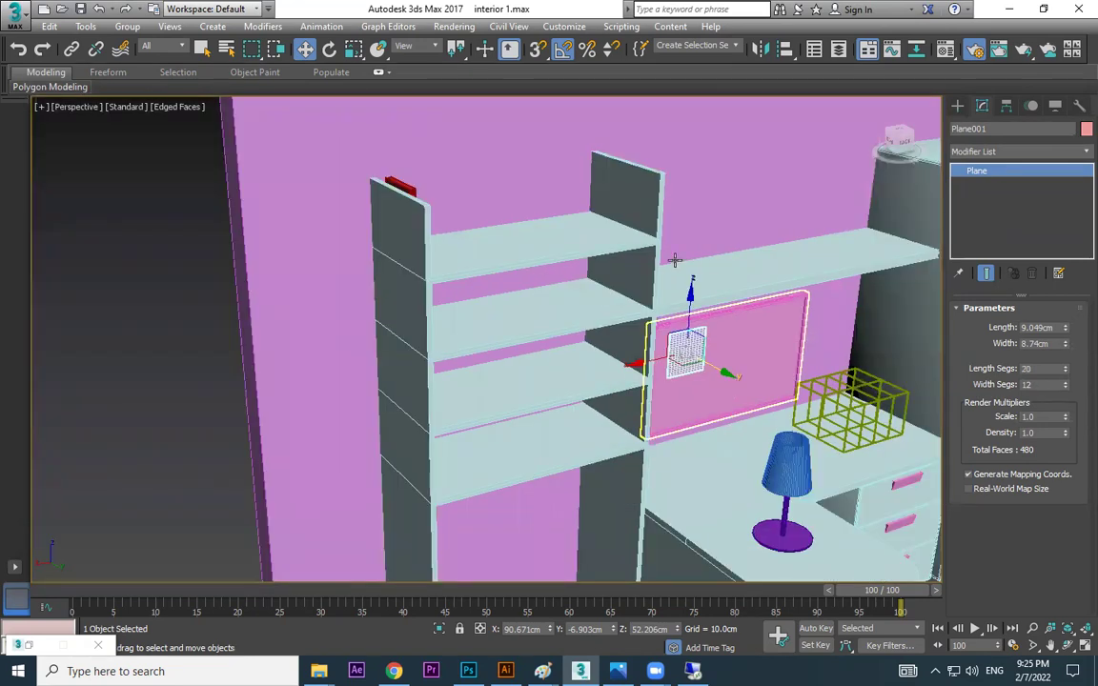
pyautogui.click(151, 331)
pyautogui.scroll(5, 657, 368)
pyautogui.press('F3')
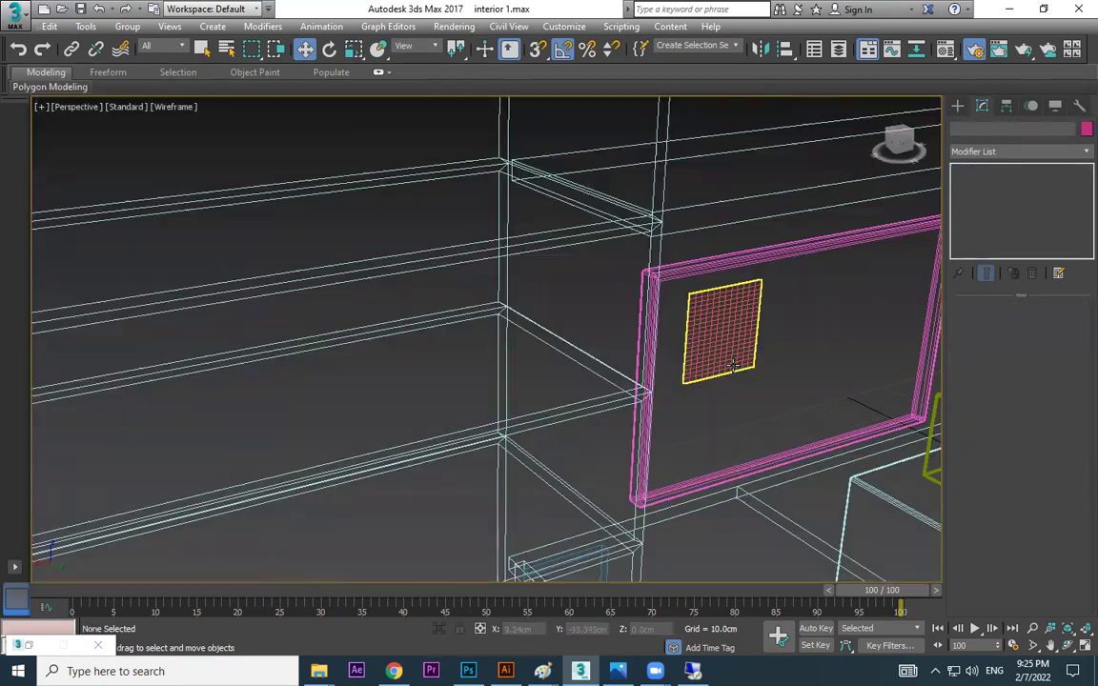
pyautogui.press('F3')
pyautogui.click(739, 338)
pyautogui.scroll(5, 745, 329)
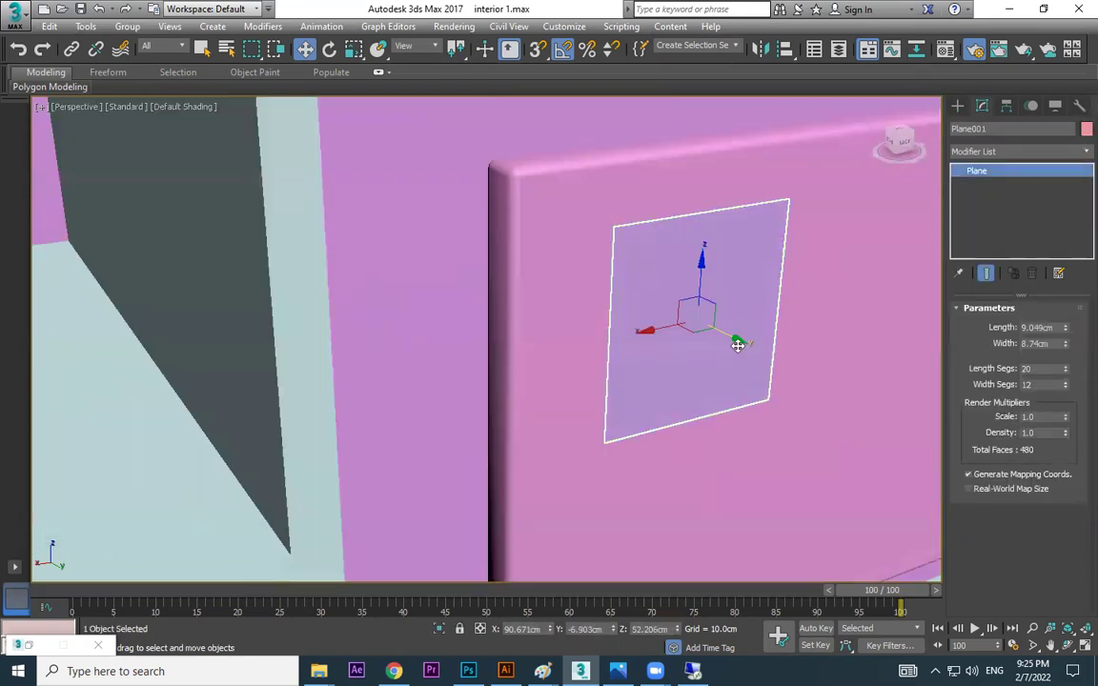
pyautogui.moveTo(742, 338); pyautogui.dragTo(743, 339)
pyautogui.scroll(-5, 754, 293)
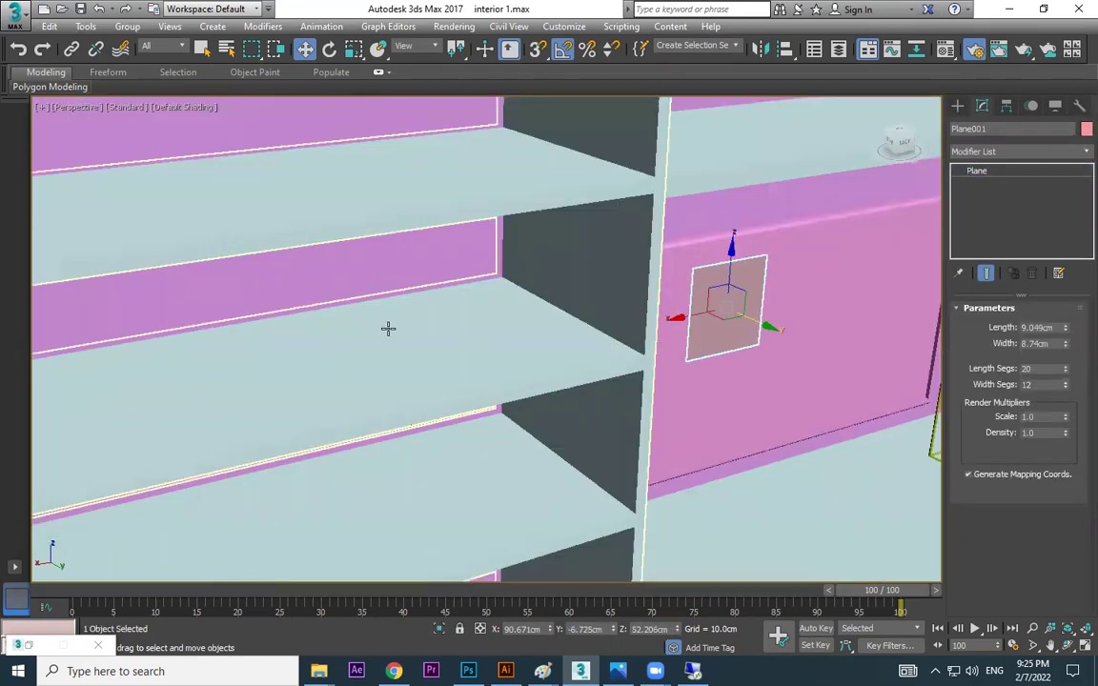
# Orbit around the desk and wall panel to check the panel's thickness beside the plane
pyautogui.moveTo(426, 329); pyautogui.dragTo(168, 329, button='middle')
pyautogui.scroll(4, 310, 276)
pyautogui.keyDown('alt'); pyautogui.moveTo(310, 276); pyautogui.dragTo(572, 372, button='middle'); pyautogui.keyUp('alt')
pyautogui.click(1077, 153)
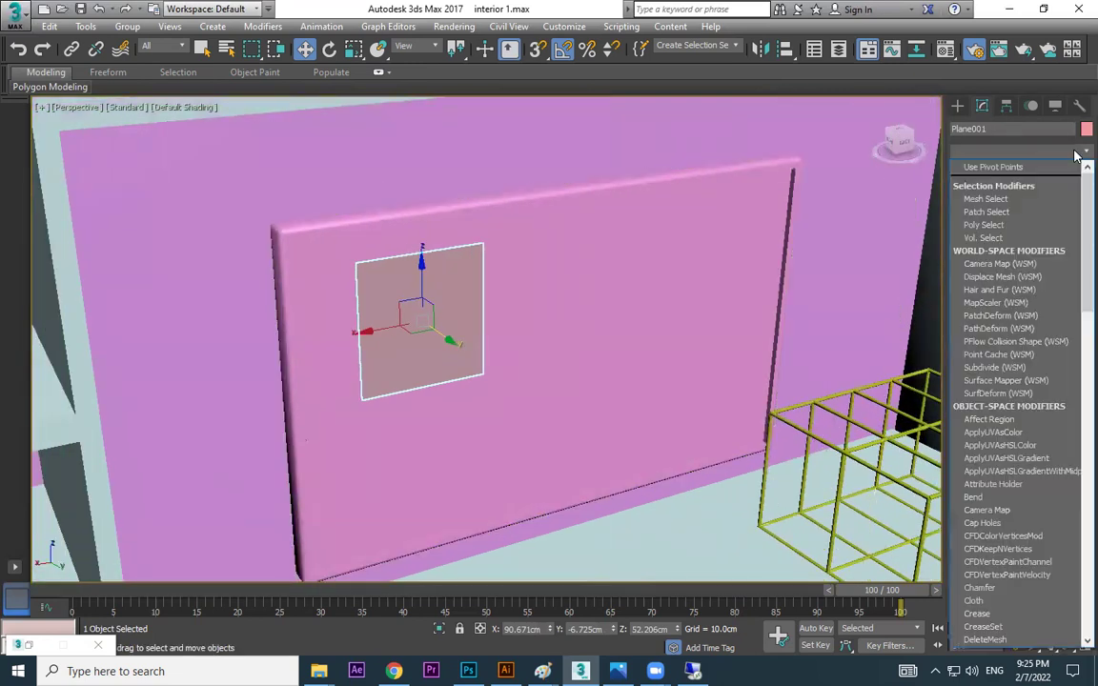
pyautogui.press('b')
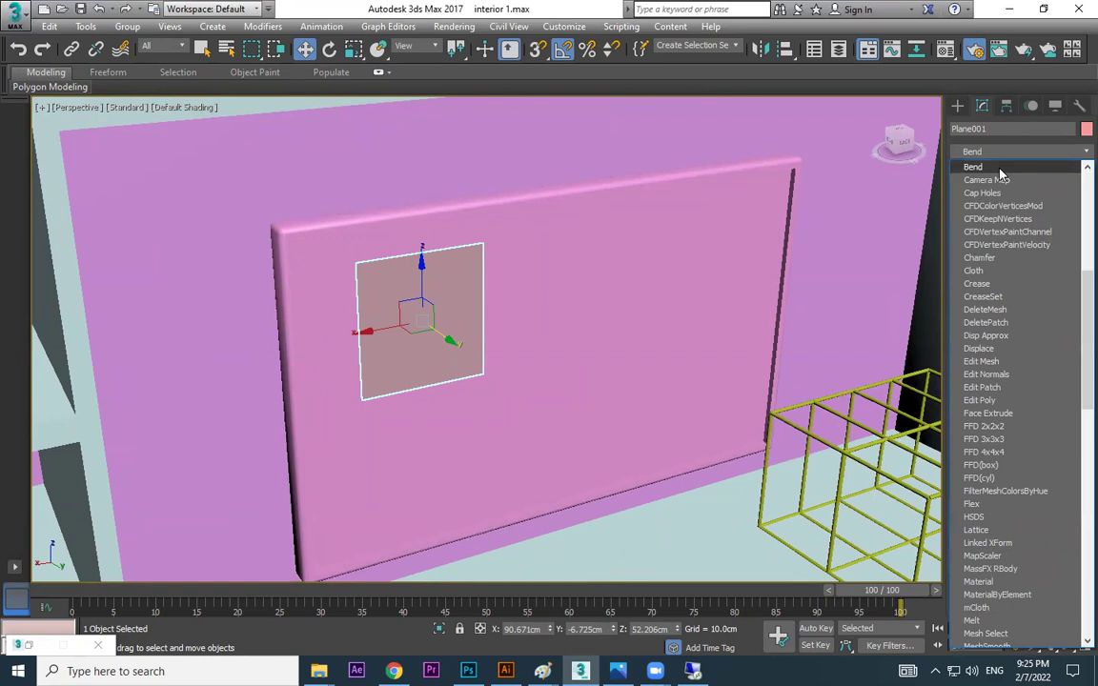
pyautogui.click(999, 169)
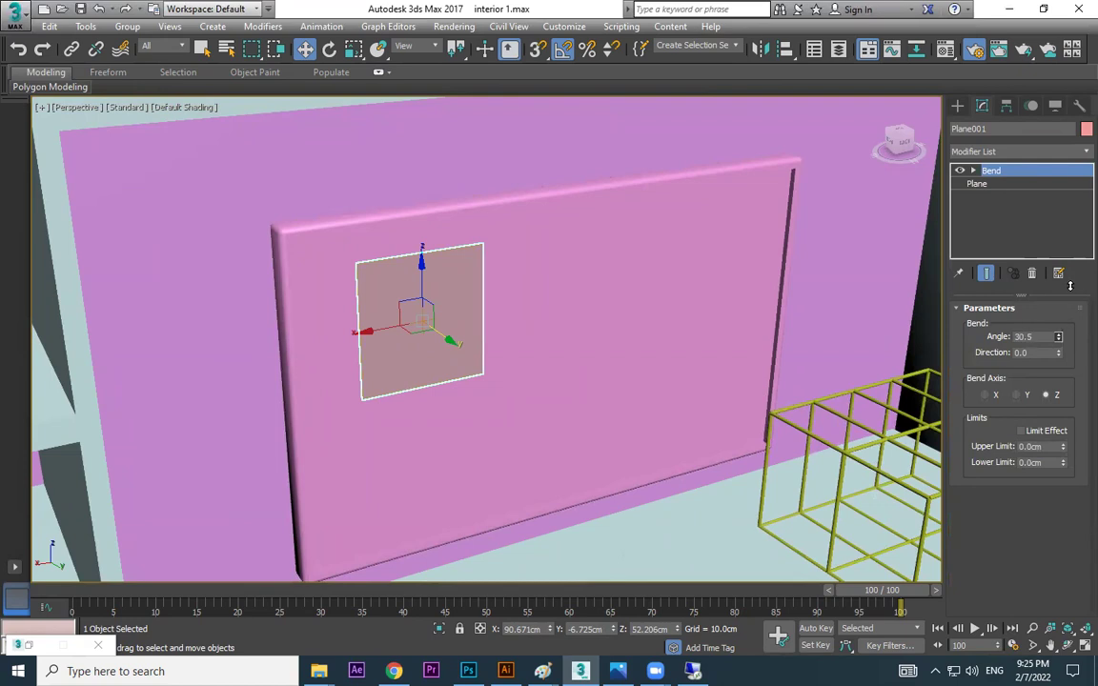
pyautogui.click(1018, 395)
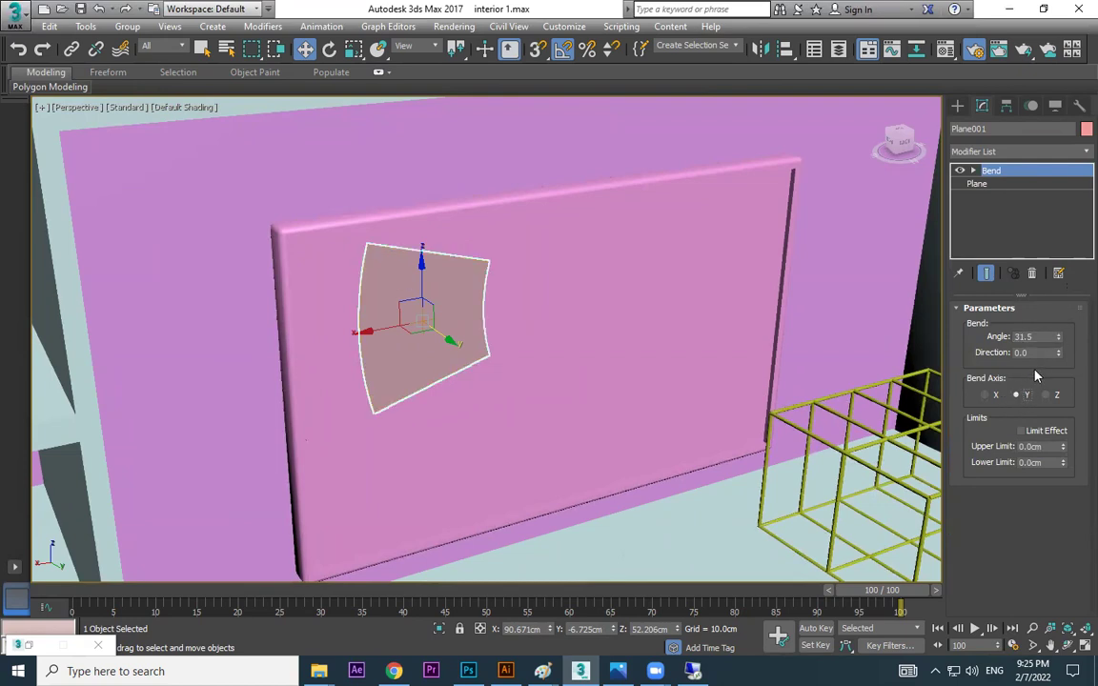
pyautogui.moveTo(1058, 339)
pyautogui.mouseDown()
pyautogui.moveTo(1066, 355)
pyautogui.moveTo(487, 290)
pyautogui.mouseUp()
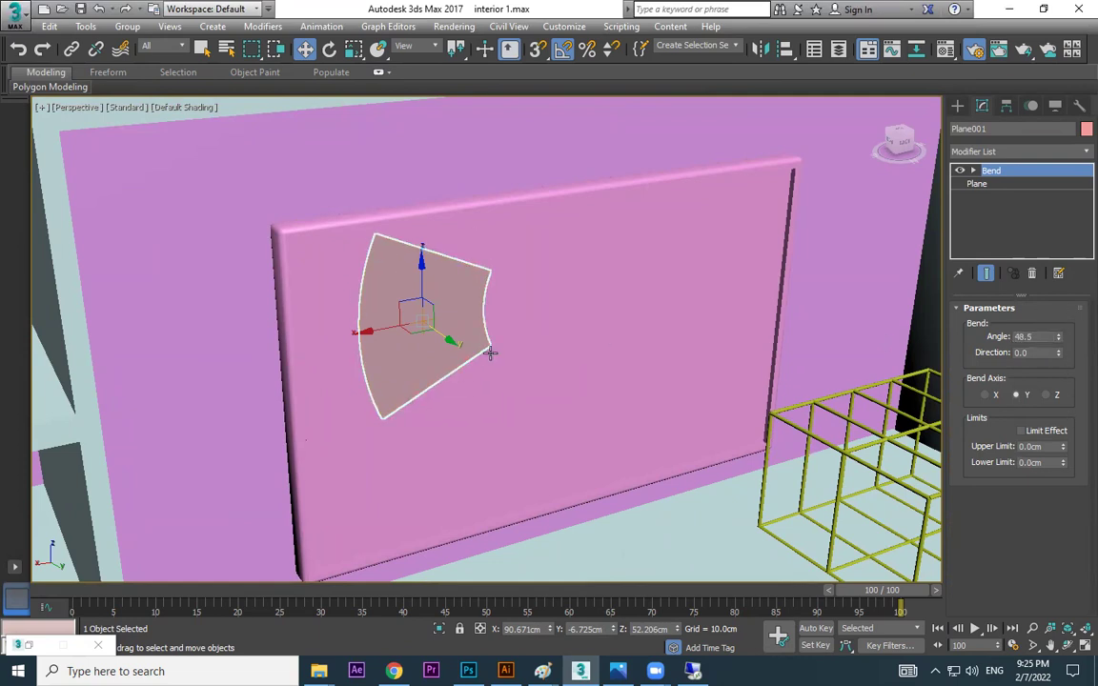
pyautogui.click(973, 172)
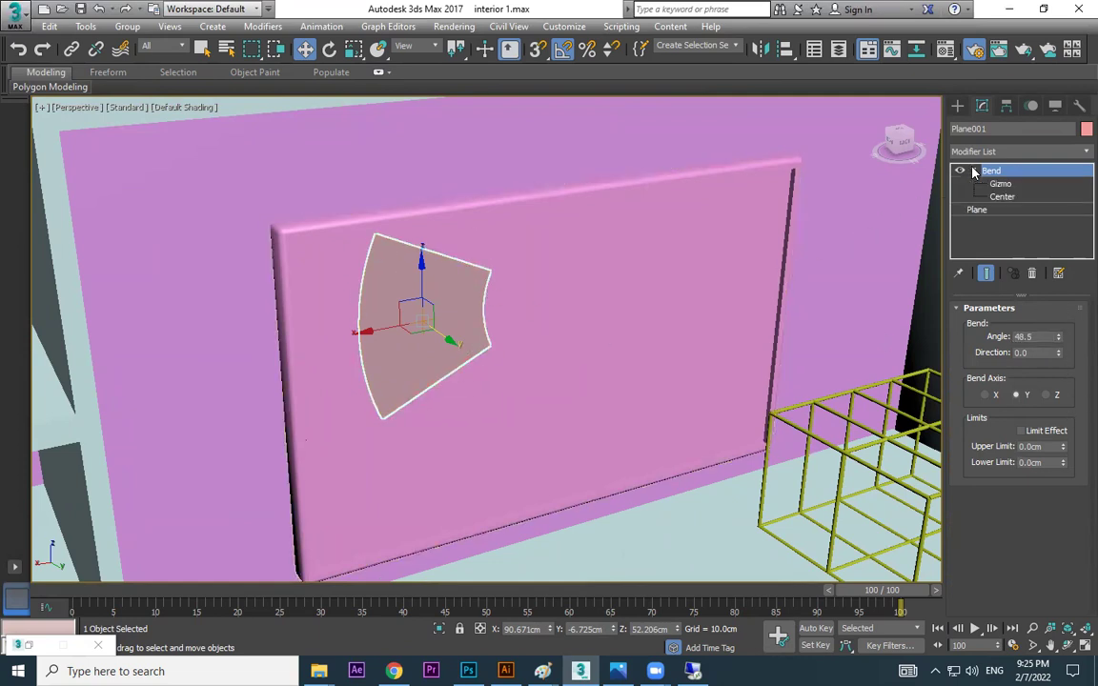
pyautogui.rightClick(982, 171)
pyautogui.click(926, 198)
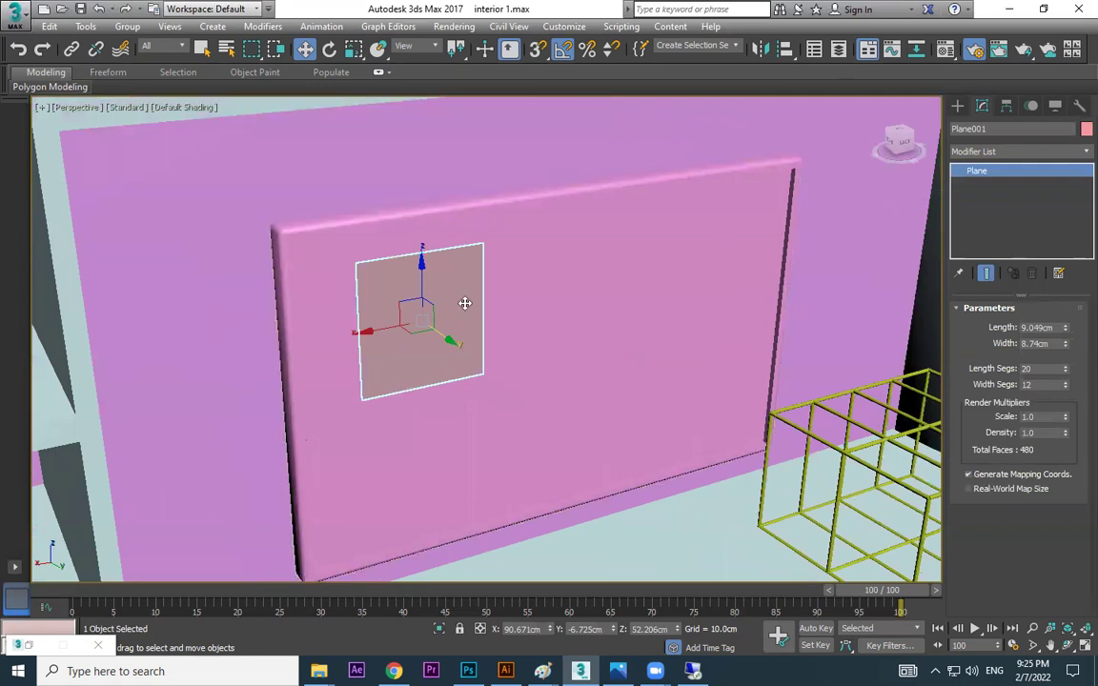
# Add a Bend modifier to the plane on the Y axis with angle 46 and direction 90
pyautogui.click(1079, 152)
pyautogui.press('b')
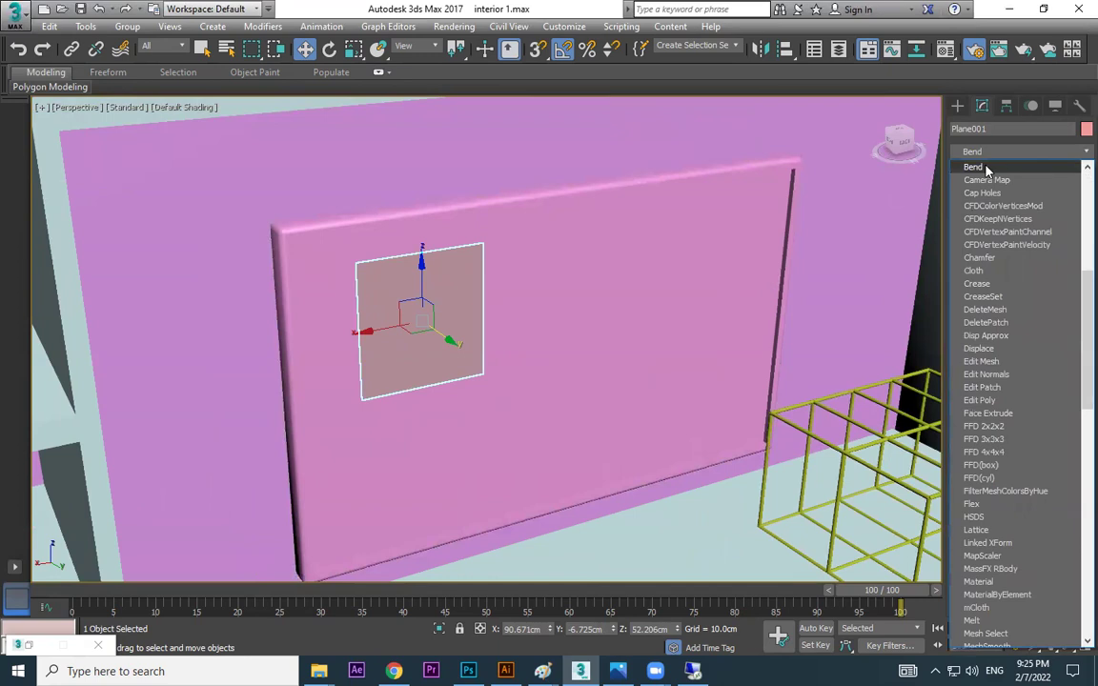
pyautogui.click(986, 169)
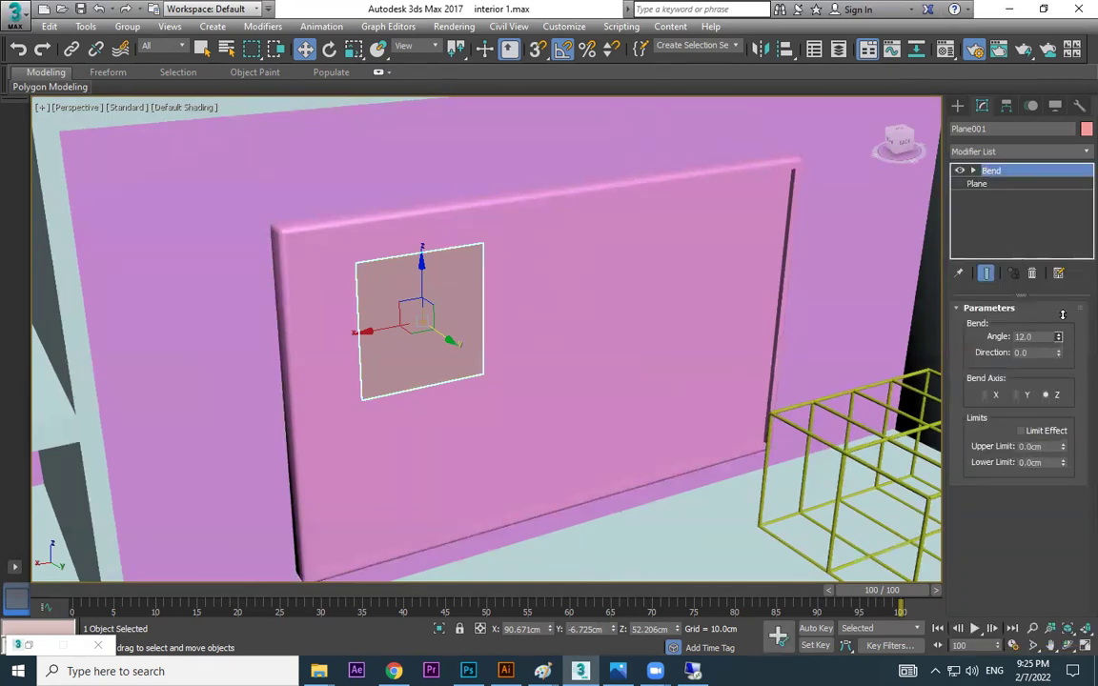
pyautogui.click(1019, 397)
pyautogui.click(992, 398)
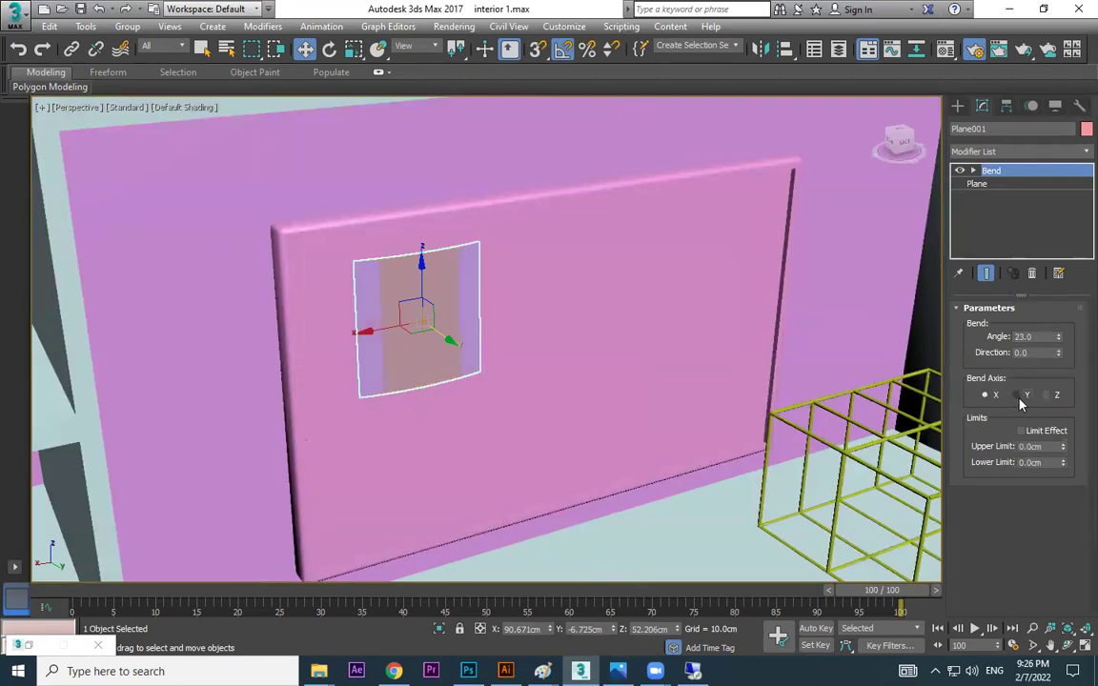
pyautogui.click(1016, 395)
pyautogui.keyDown('alt'); pyautogui.moveTo(602, 371); pyautogui.dragTo(748, 270, button='middle'); pyautogui.keyUp('alt')
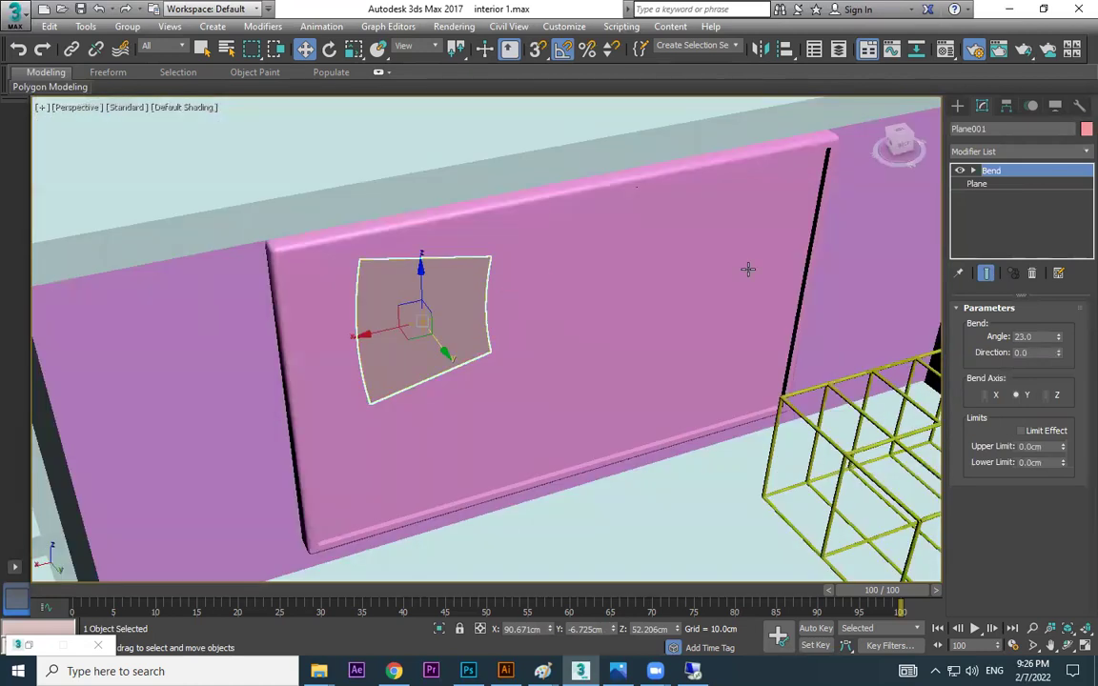
pyautogui.moveTo(1061, 340)
pyautogui.mouseDown()
pyautogui.moveTo(1060, 363)
pyautogui.moveTo(1073, 235)
pyautogui.mouseUp()
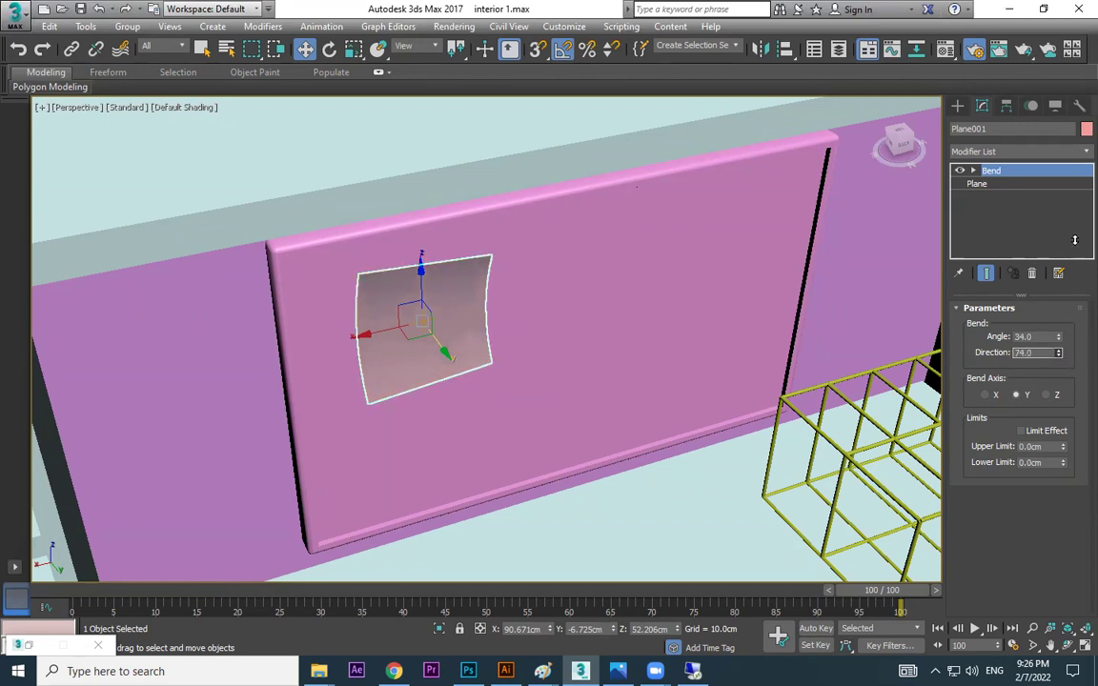
pyautogui.moveTo(1061, 340); pyautogui.dragTo(1065, 306)
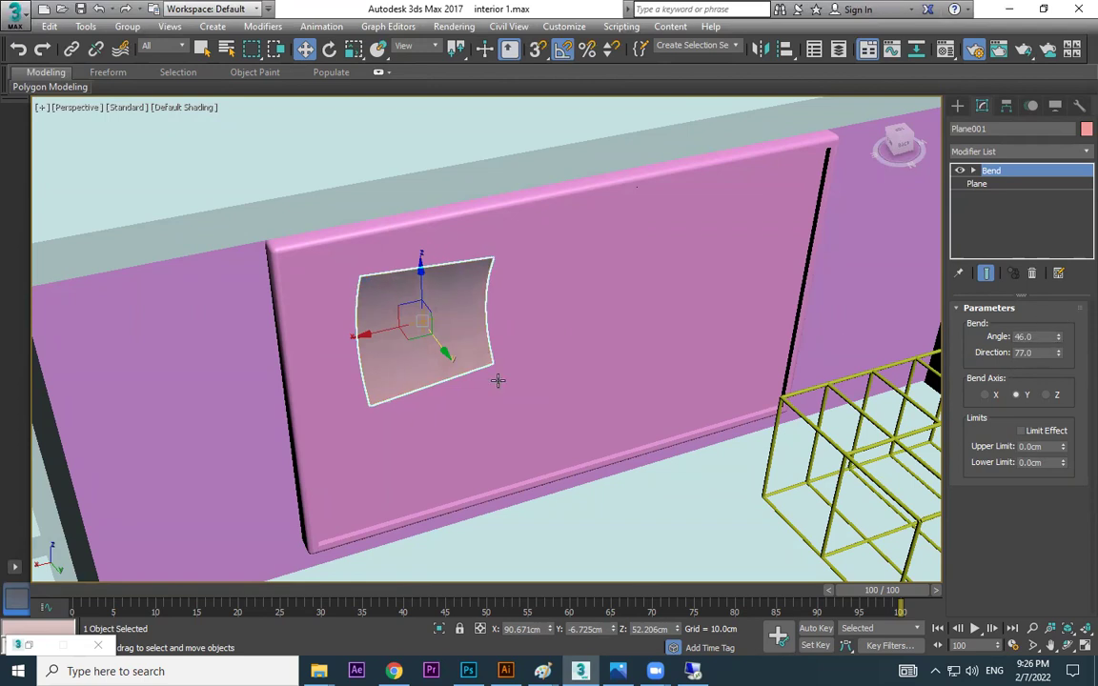
pyautogui.keyDown('alt'); pyautogui.moveTo(497, 381); pyautogui.dragTo(522, 321, button='middle'); pyautogui.keyUp('alt')
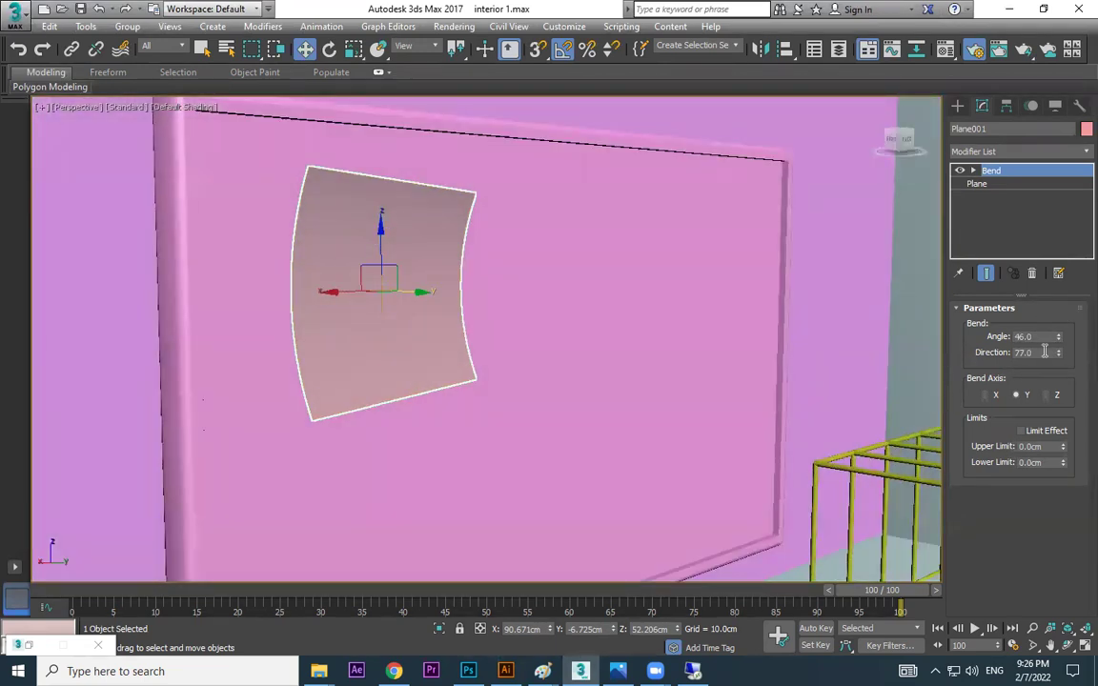
pyautogui.write('90')
pyautogui.doubleClick(1027, 337)
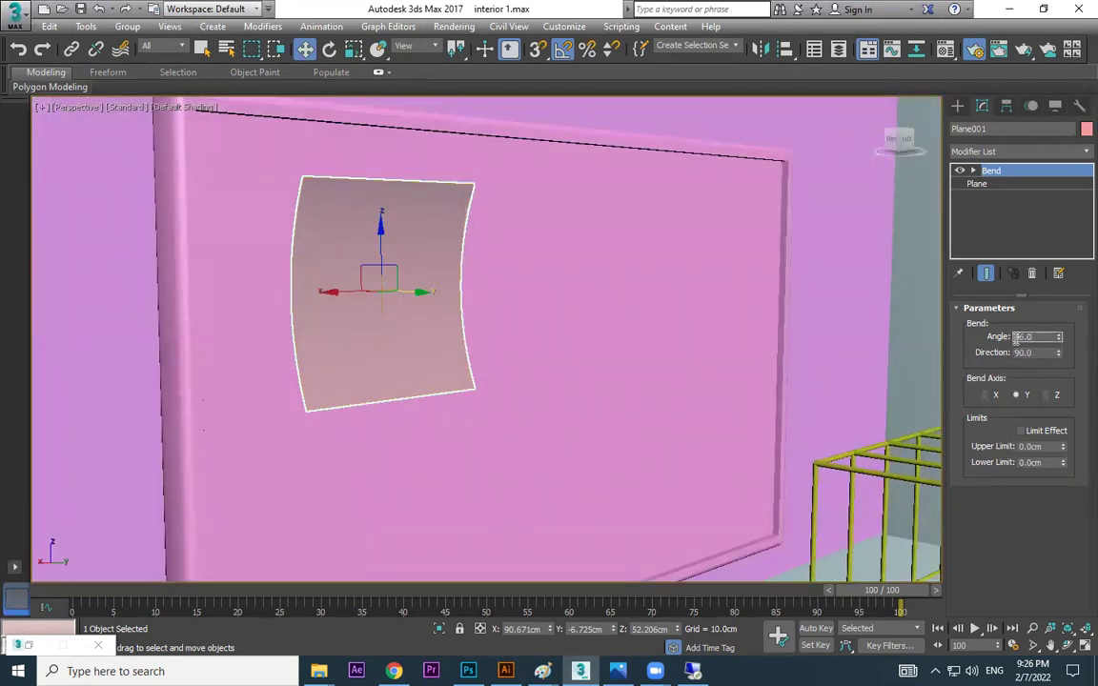
pyautogui.keyDown('alt'); pyautogui.moveTo(701, 357); pyautogui.dragTo(693, 362, button='middle'); pyautogui.keyUp('alt')
pyautogui.click(973, 171)
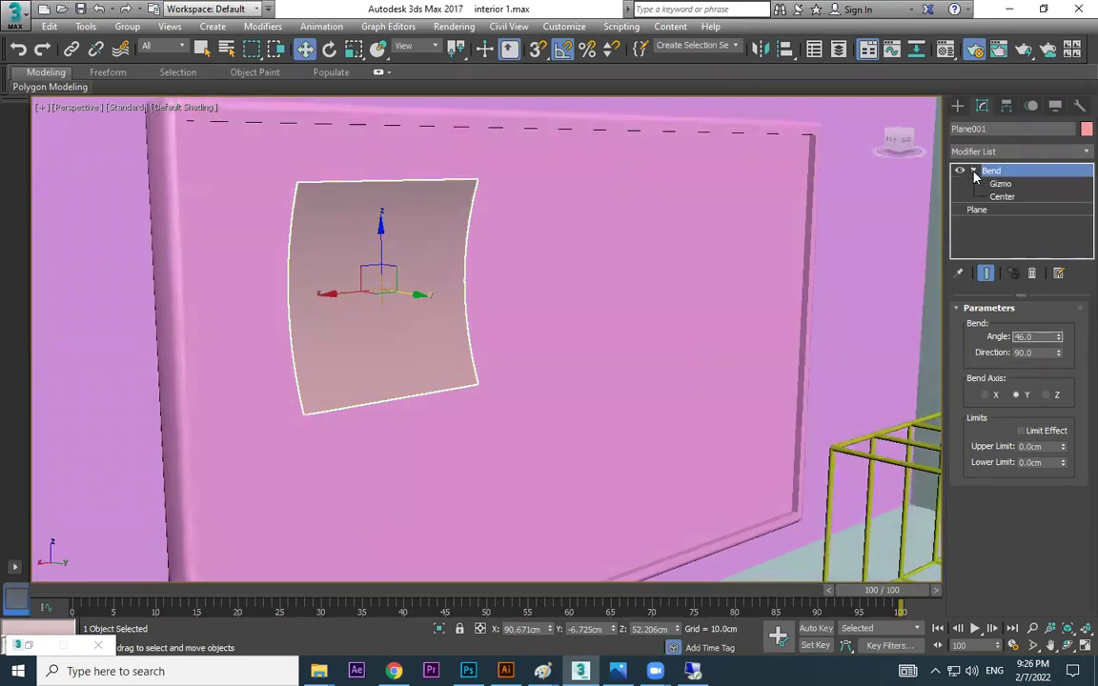
# Rotate the Bend gizmo, raise it along Z, and tilt it 15° about X
pyautogui.click(999, 183)
pyautogui.press('e')
pyautogui.moveTo(420, 282)
pyautogui.mouseDown()
pyautogui.moveTo(419, 303)
pyautogui.moveTo(467, 276)
pyautogui.mouseUp()
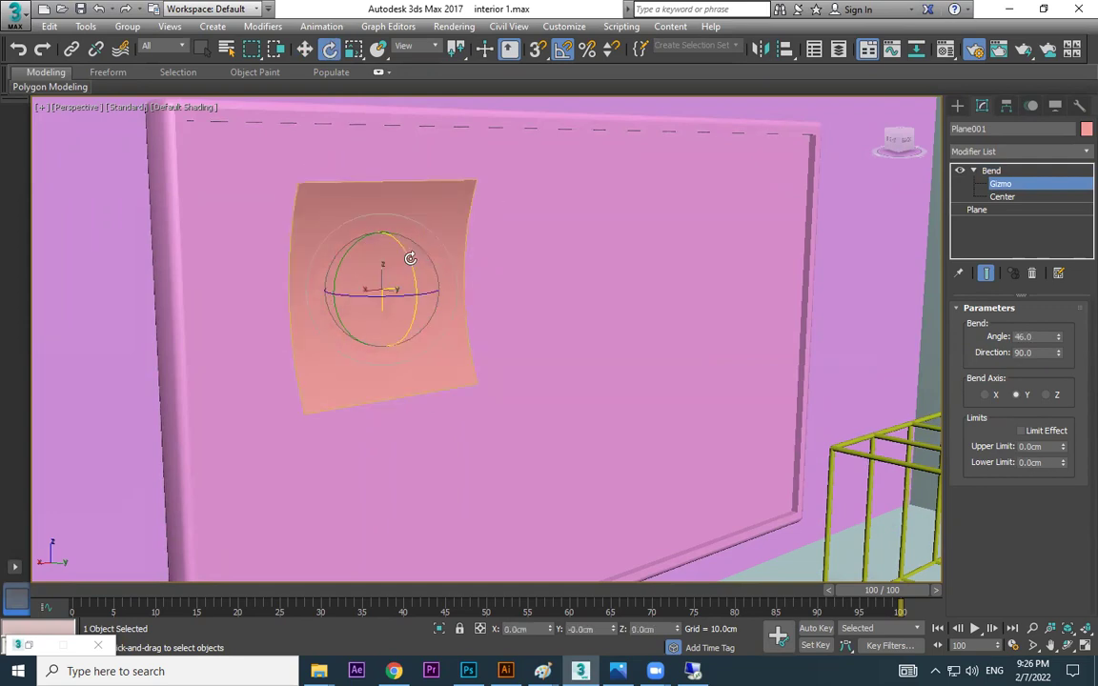
pyautogui.press('w')
pyautogui.moveTo(381, 228); pyautogui.dragTo(385, 172)
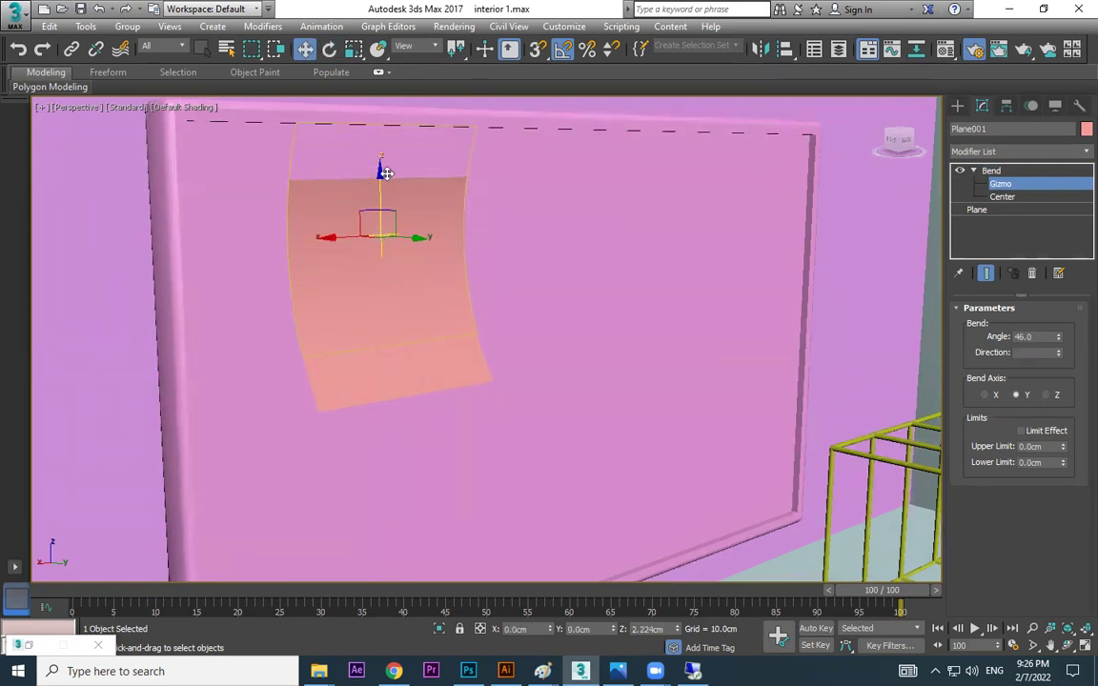
pyautogui.press('e')
pyautogui.moveTo(416, 232); pyautogui.dragTo(419, 227)
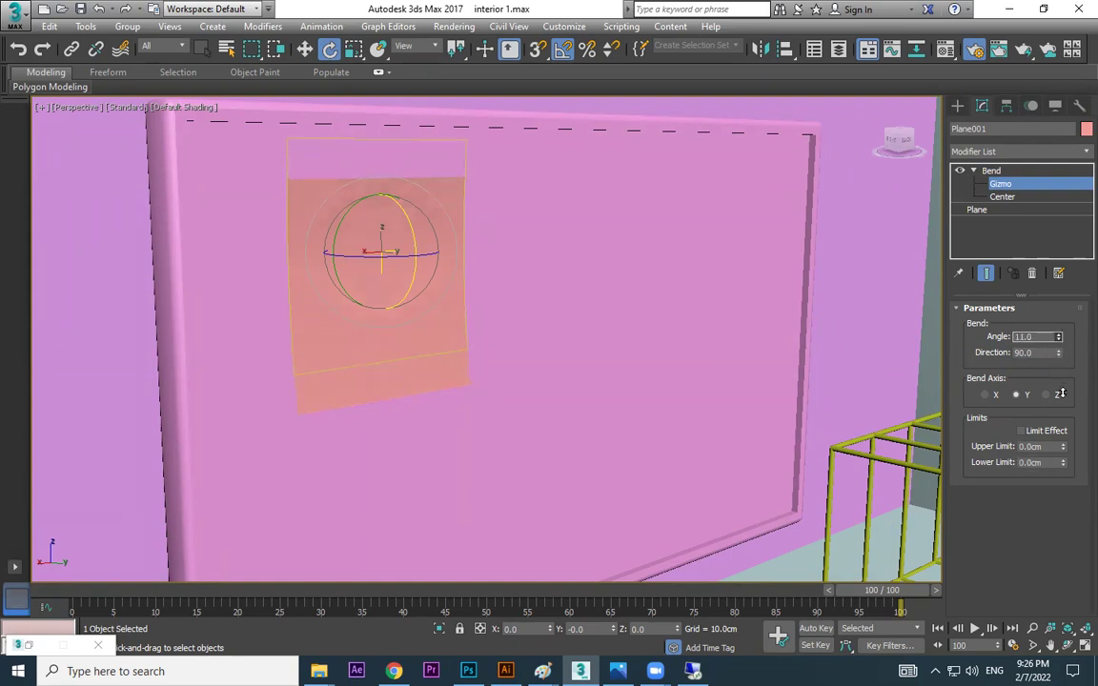
# Ease the bend angle down to about 18 and reframe the wall panel
pyautogui.scroll(3, 686, 404)
pyautogui.keyDown('alt'); pyautogui.moveTo(524, 404); pyautogui.dragTo(546, 372, button='middle'); pyautogui.keyUp('alt')
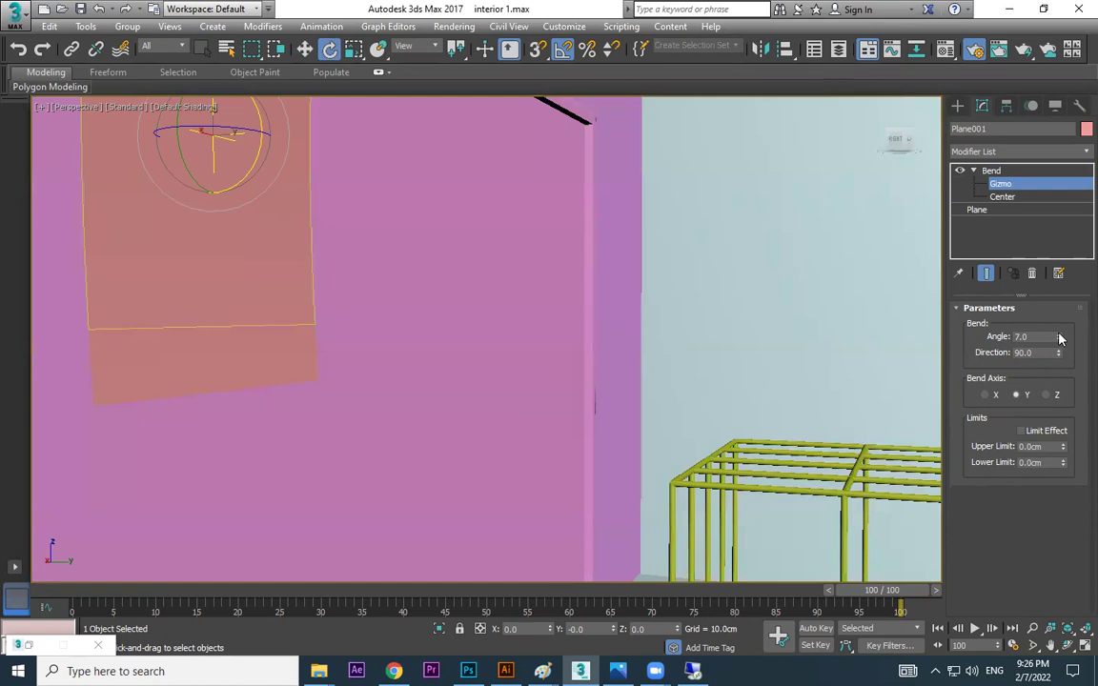
pyautogui.moveTo(1059, 337); pyautogui.dragTo(1059, 314)
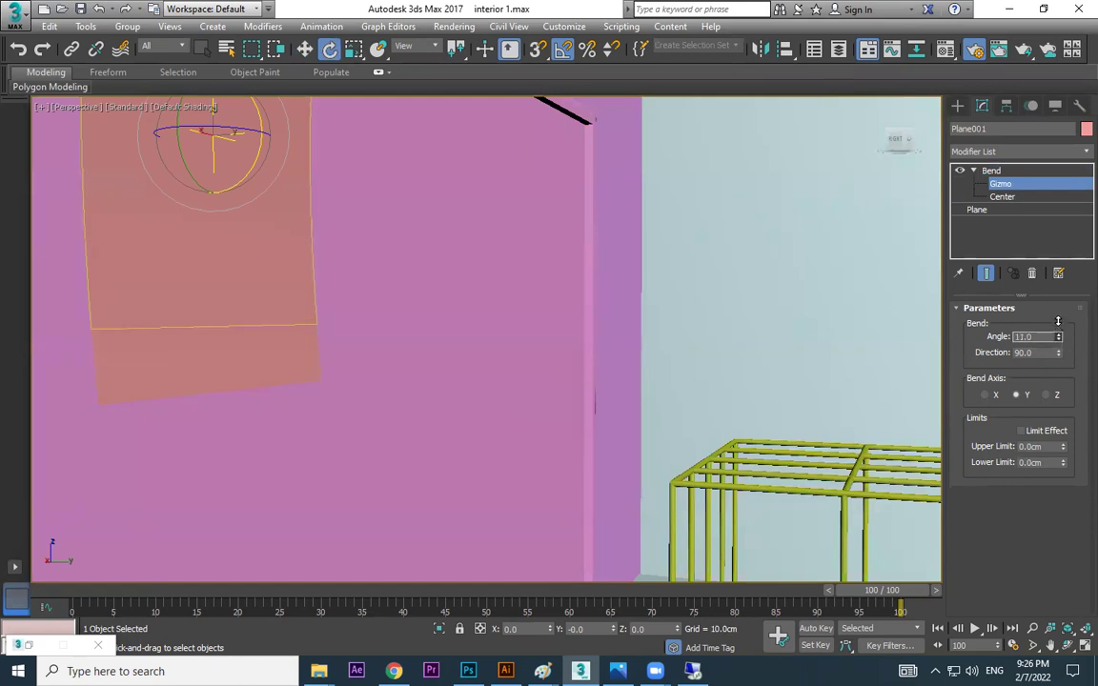
pyautogui.keyDown('alt'); pyautogui.moveTo(498, 326); pyautogui.dragTo(451, 338, button='middle'); pyautogui.keyUp('alt')
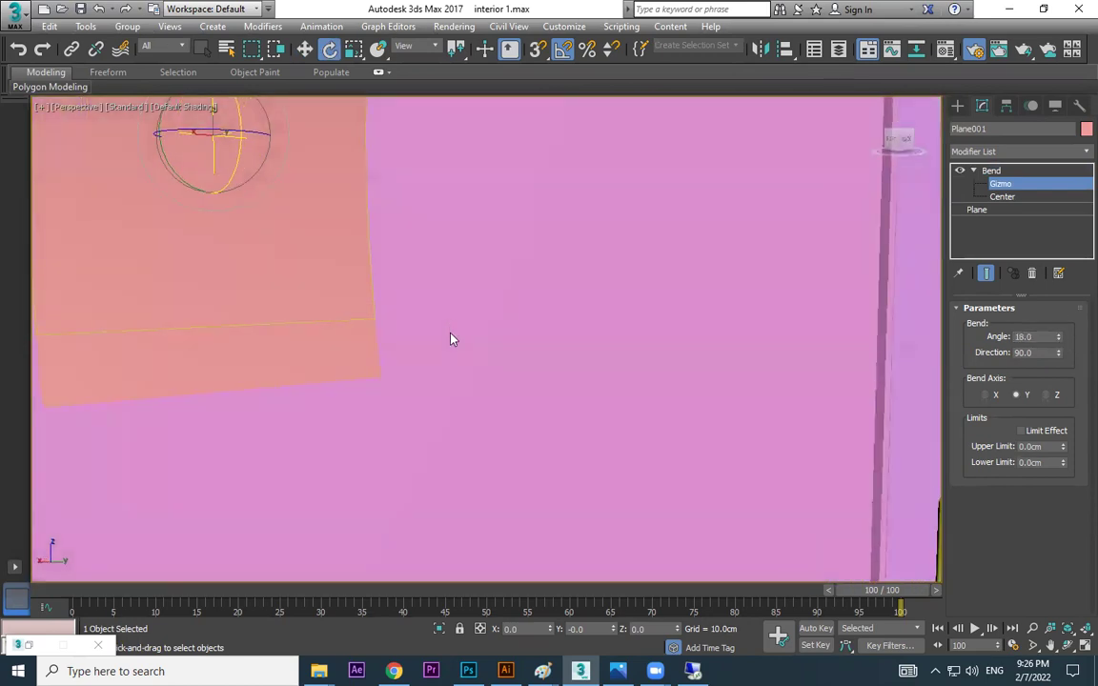
pyautogui.scroll(-5, 502, 360)
pyautogui.press('w')
pyautogui.keyDown('alt'); pyautogui.moveTo(467, 400); pyautogui.dragTo(767, 321, button='middle'); pyautogui.keyUp('alt')
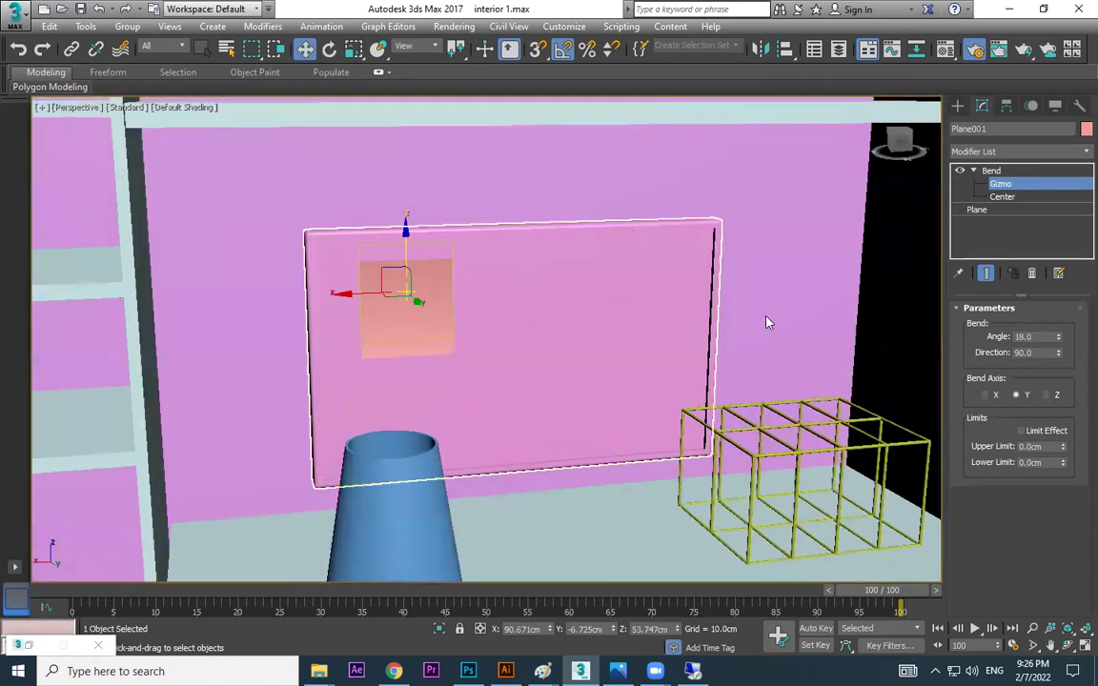
# Change the plane's object colour to olive-yellow
pyautogui.click(958, 106)
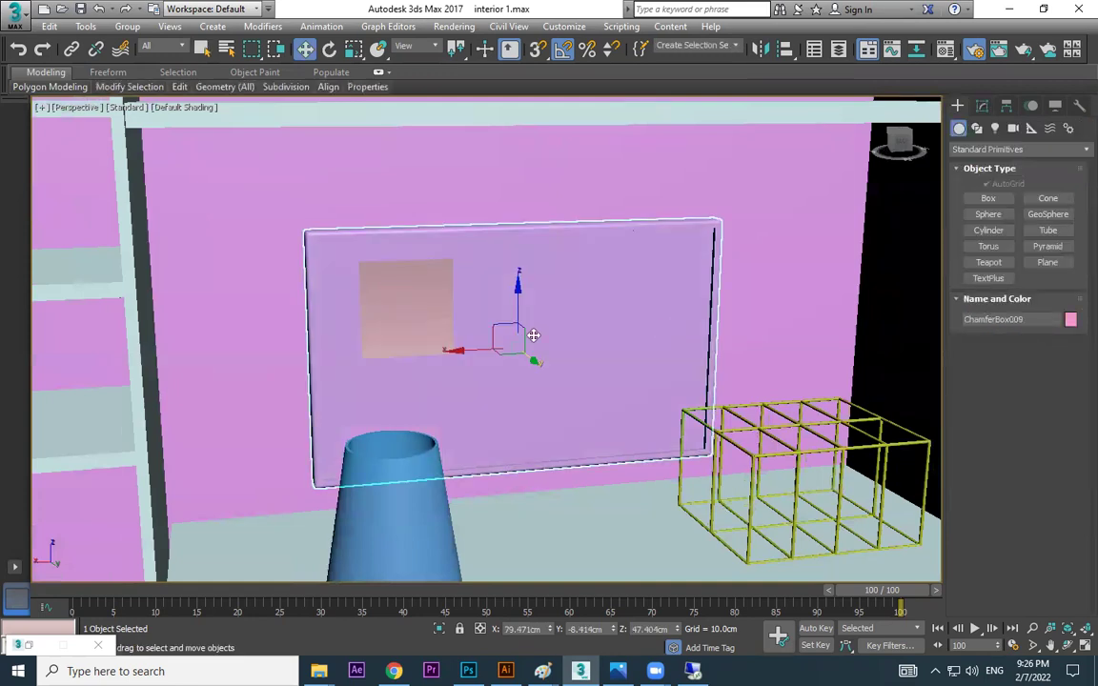
pyautogui.click(1070, 320)
pyautogui.click(420, 372)
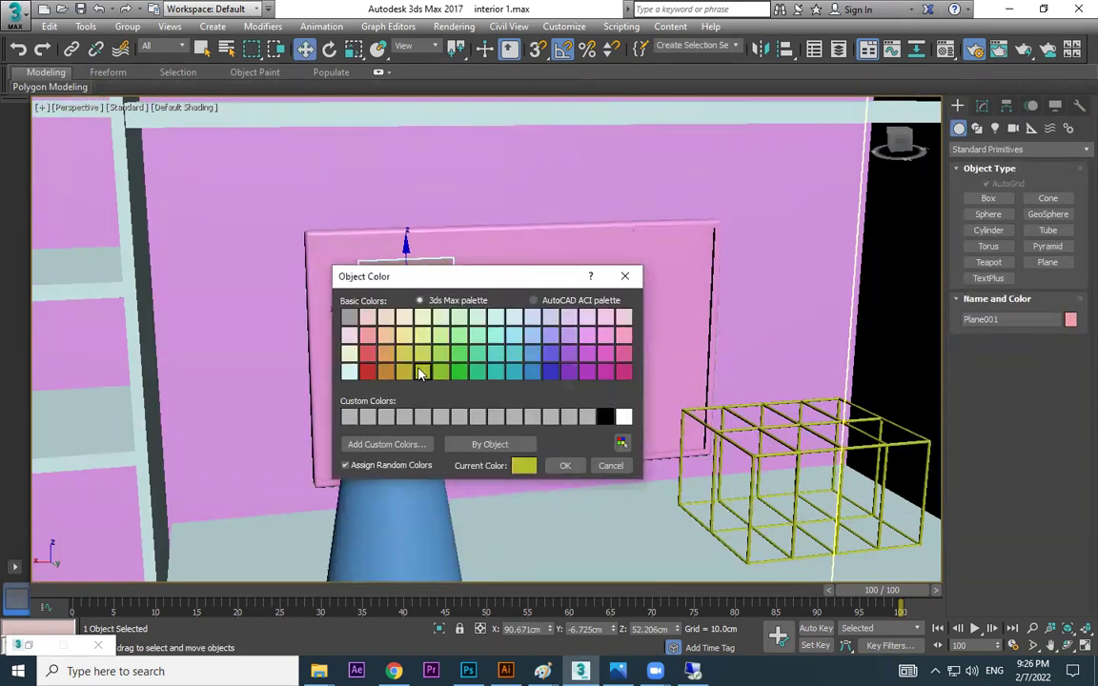
pyautogui.click(566, 466)
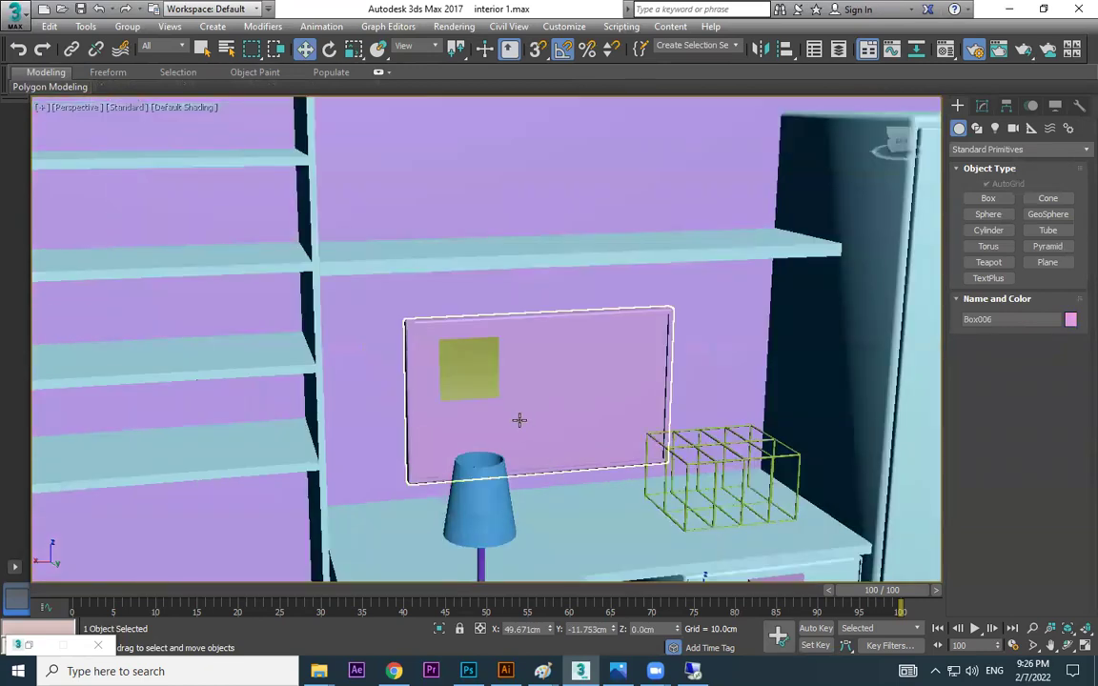
# Shrink the olive square and Shift-drag a copy off to the right
pyautogui.scroll(-3, 520, 419)
pyautogui.press('r')
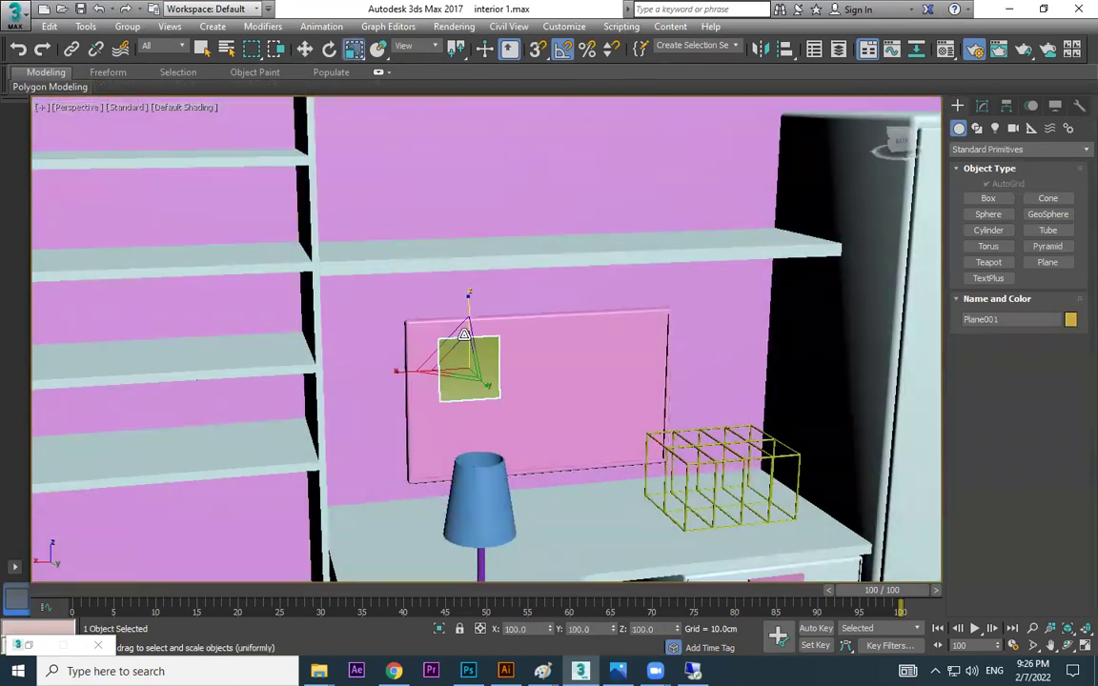
pyautogui.moveTo(465, 364); pyautogui.dragTo(475, 415)
pyautogui.scroll(3, 475, 416)
pyautogui.press('w')
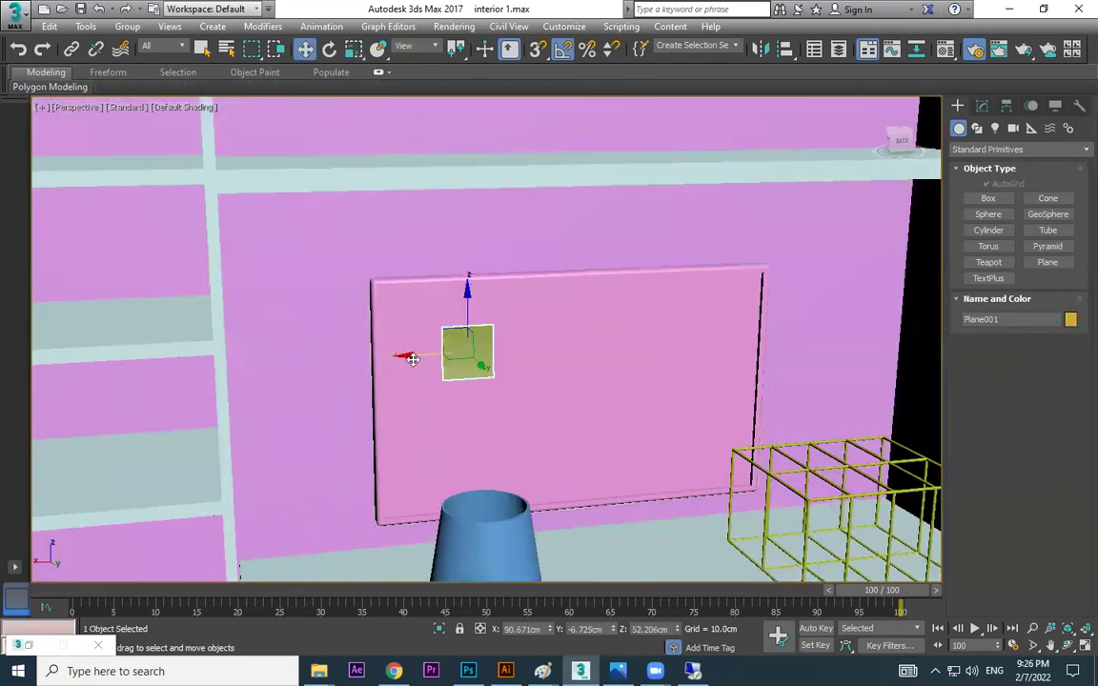
pyautogui.keyDown('shift'); pyautogui.moveTo(432, 354); pyautogui.dragTo(529, 354); pyautogui.keyUp('shift')
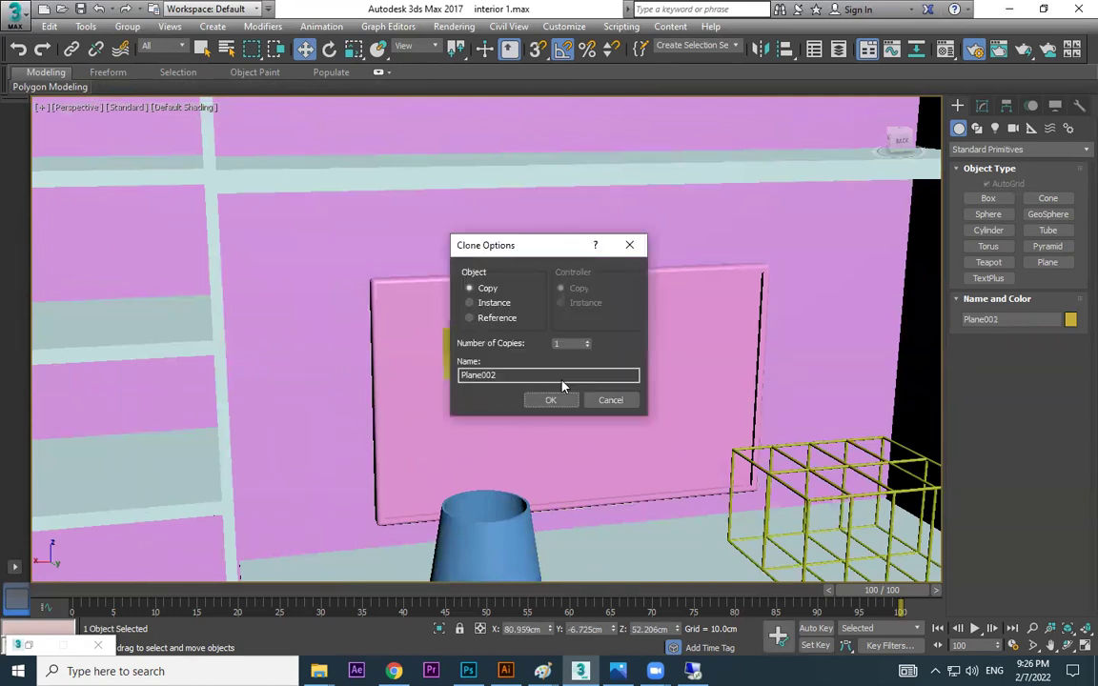
# Confirm the copy, lower it, and add a third copy raised higher on the pinboard
pyautogui.click(551, 398)
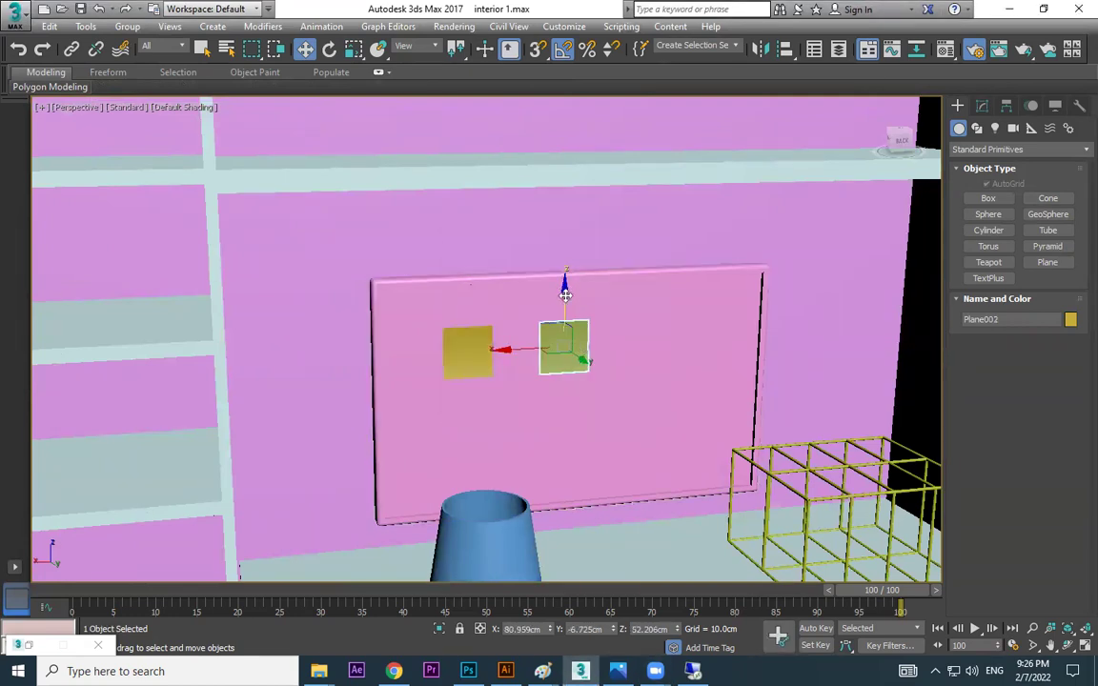
pyautogui.moveTo(565, 282); pyautogui.dragTo(563, 319)
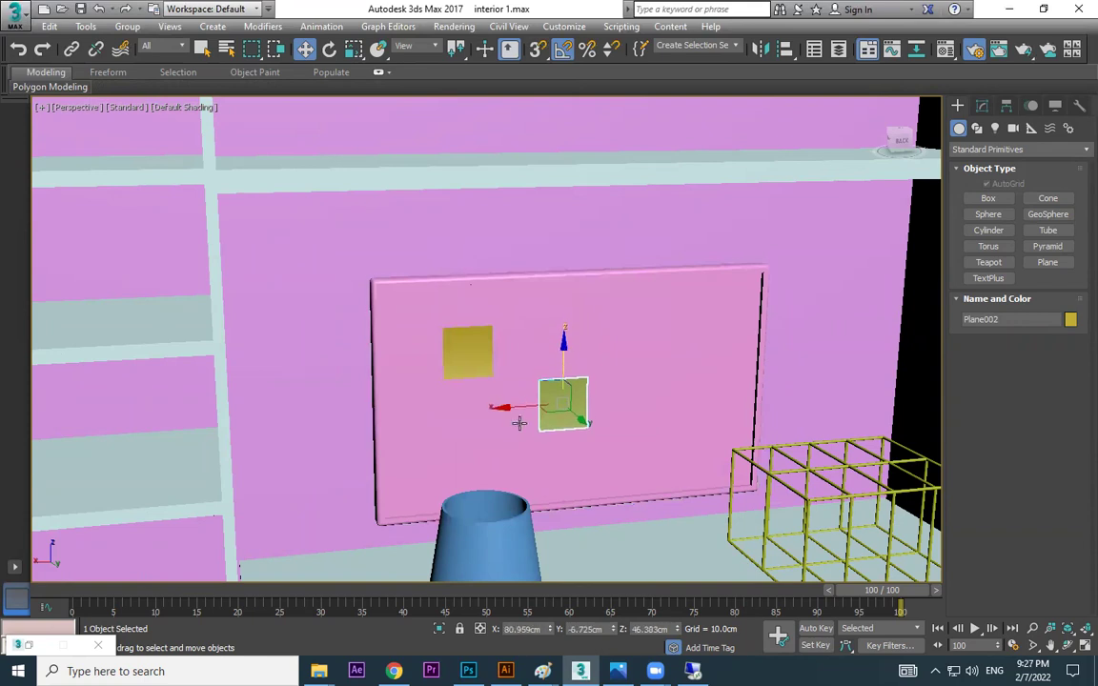
pyautogui.keyDown('shift'); pyautogui.moveTo(503, 400); pyautogui.dragTo(658, 423); pyautogui.keyUp('shift')
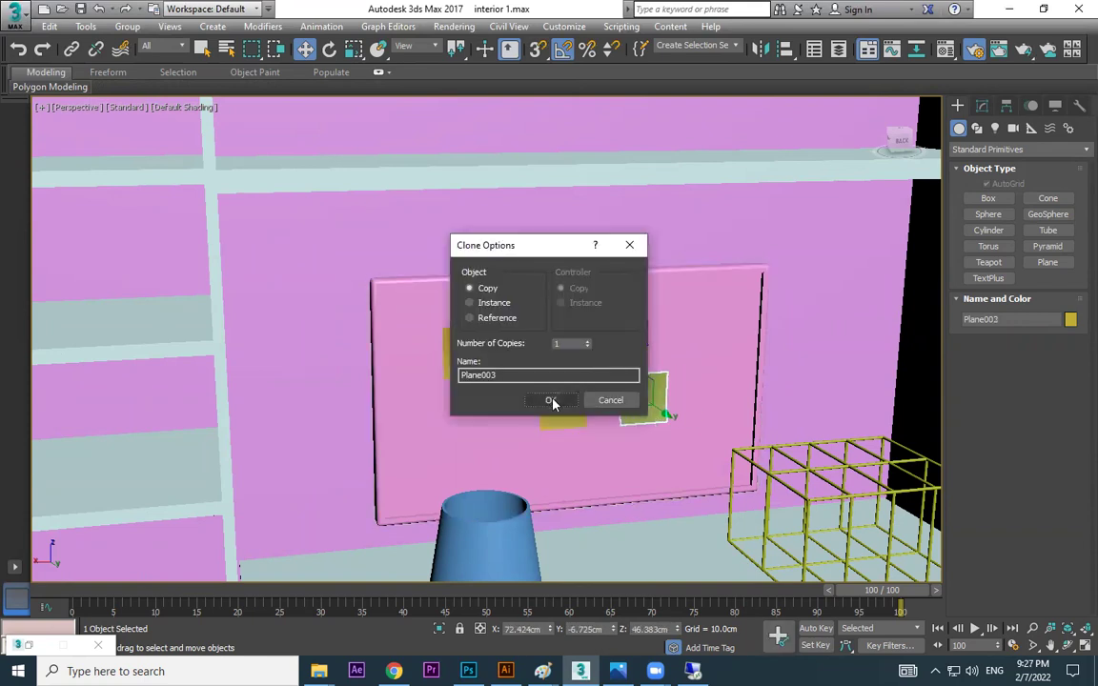
pyautogui.click(553, 399)
pyautogui.moveTo(644, 372)
pyautogui.mouseDown()
pyautogui.moveTo(648, 325)
pyautogui.moveTo(698, 272)
pyautogui.mouseUp()
# Set the third square's bend angle to 18 and rotate its Bend gizmo
pyautogui.press('r')
pyautogui.click(983, 107)
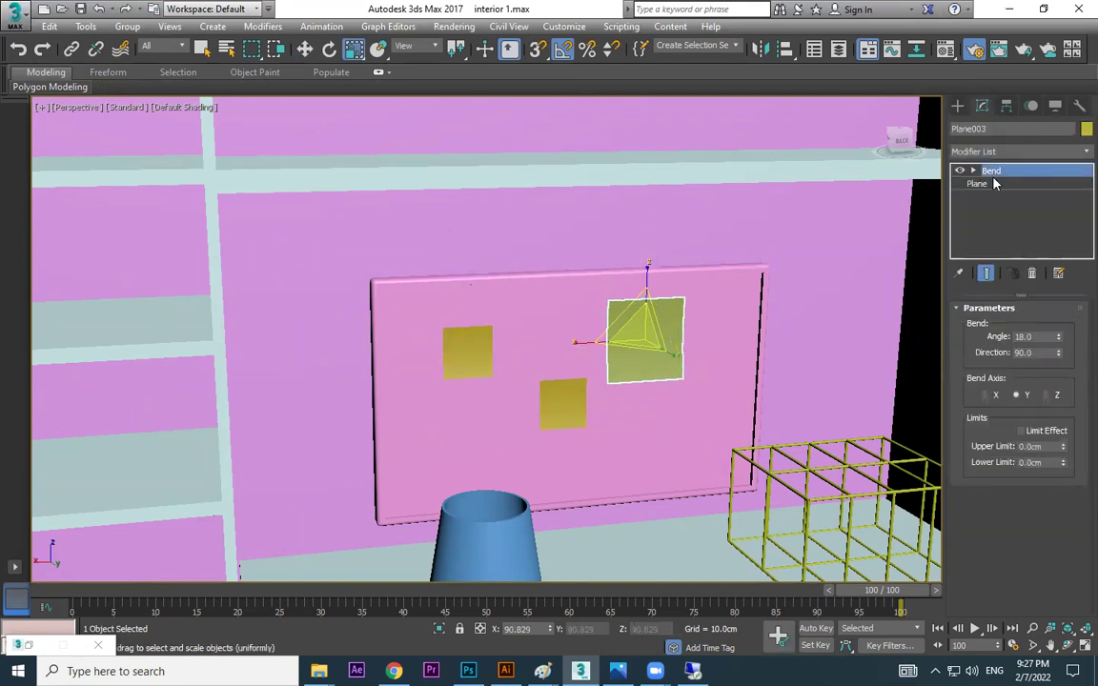
pyautogui.write('18')
pyautogui.press('Return')
pyautogui.scroll(3, 889, 244)
pyautogui.click(973, 171)
pyautogui.click(998, 184)
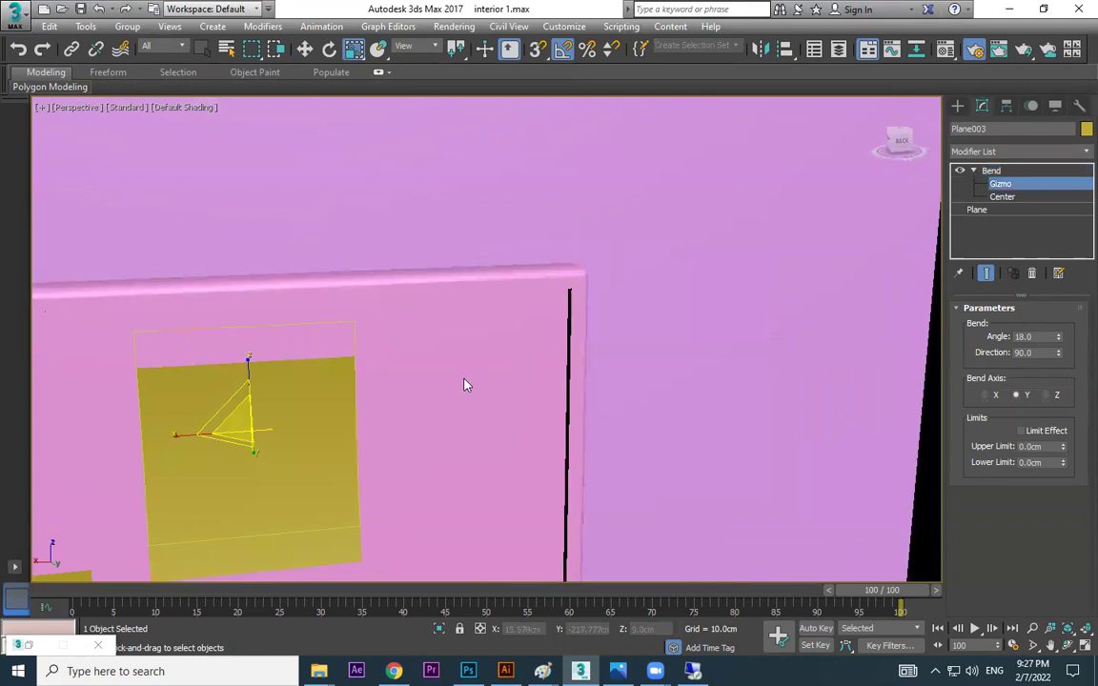
pyautogui.scroll(-3, 465, 382)
pyautogui.press('e')
pyautogui.press('w')
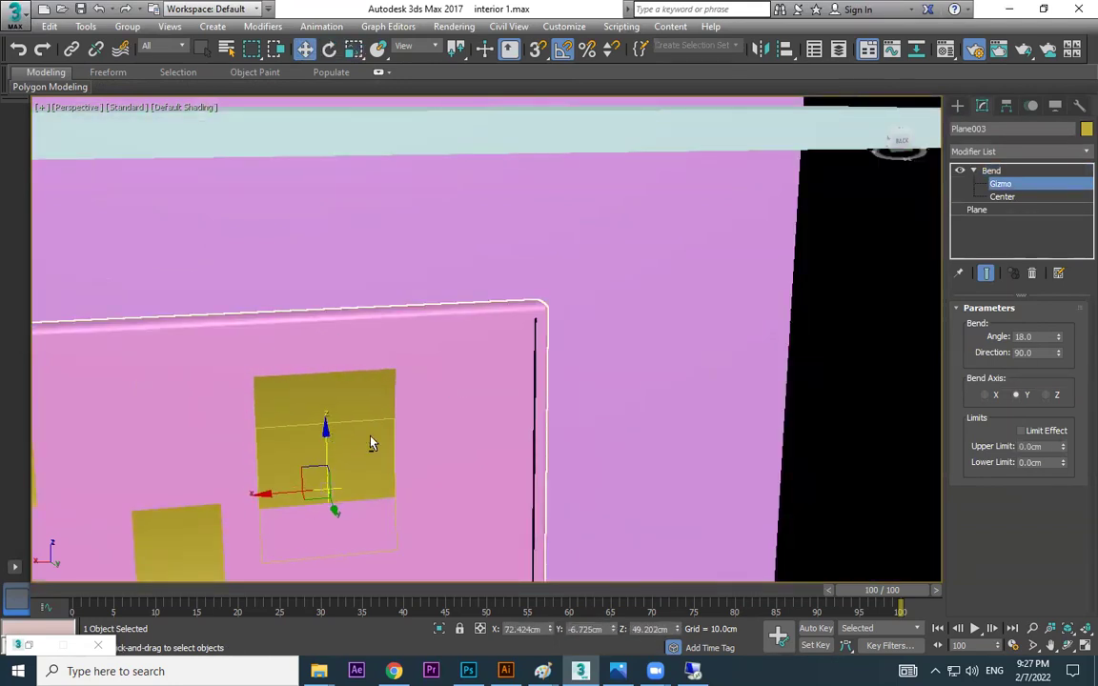
pyautogui.moveTo(370, 443)
pyautogui.keyDown('alt'); pyautogui.mouseDown(button='middle')
pyautogui.moveTo(509, 456)
pyautogui.moveTo(498, 429)
pyautogui.moveTo(441, 425)
pyautogui.moveTo(286, 487)
pyautogui.mouseUp(button='middle'); pyautogui.keyUp('alt')
pyautogui.moveTo(273, 494)
pyautogui.mouseDown()
pyautogui.moveTo(361, 483)
pyautogui.moveTo(313, 490)
pyautogui.moveTo(341, 496)
pyautogui.moveTo(318, 483)
pyautogui.mouseUp()
pyautogui.press('e')
# Orbit to view the whole bedroom, select the floor rug, and bring up the reference photo
pyautogui.scroll(-5, 661, 472)
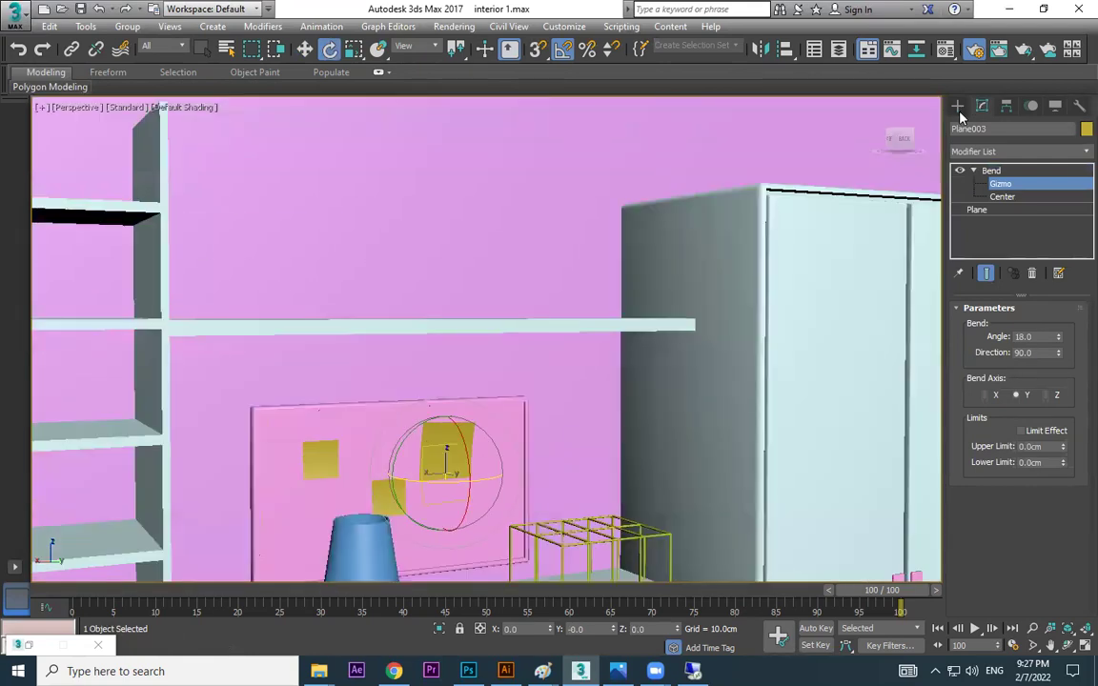
pyautogui.press('w')
pyautogui.scroll(-5, 642, 404)
pyautogui.keyDown('alt'); pyautogui.moveTo(631, 432); pyautogui.dragTo(736, 174, button='middle'); pyautogui.keyUp('alt')
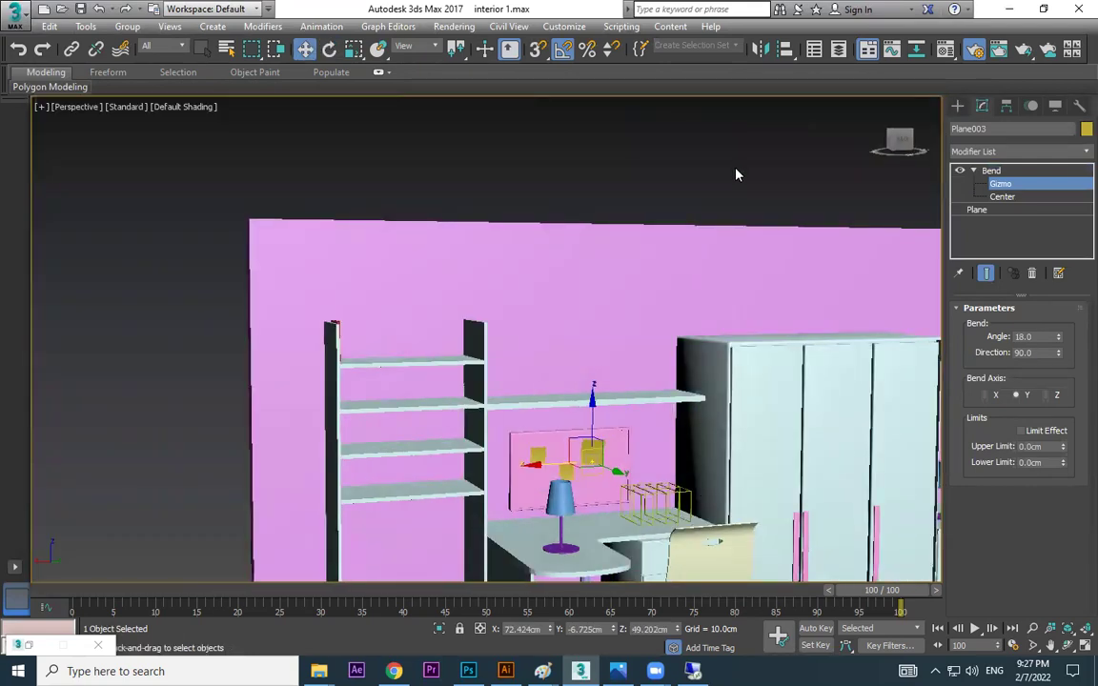
pyautogui.scroll(2, 630, 391)
pyautogui.scroll(4, 600, 410)
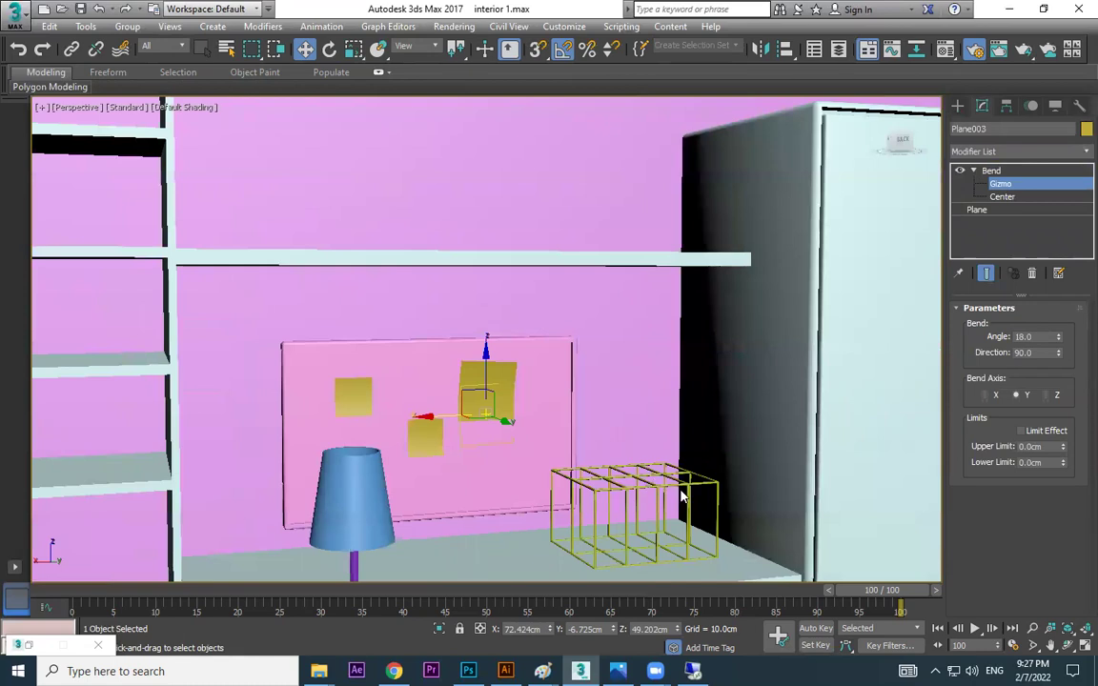
pyautogui.click(958, 104)
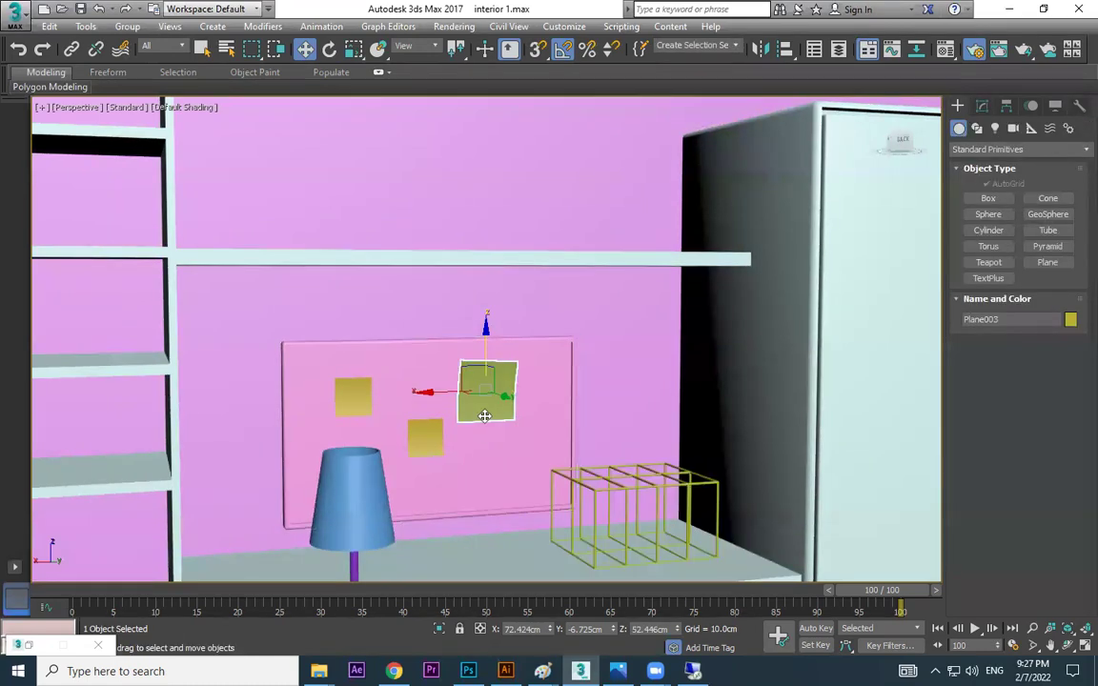
pyautogui.scroll(-5, 489, 414)
pyautogui.keyDown('alt'); pyautogui.moveTo(489, 414); pyautogui.dragTo(441, 408, button='middle'); pyautogui.keyUp('alt')
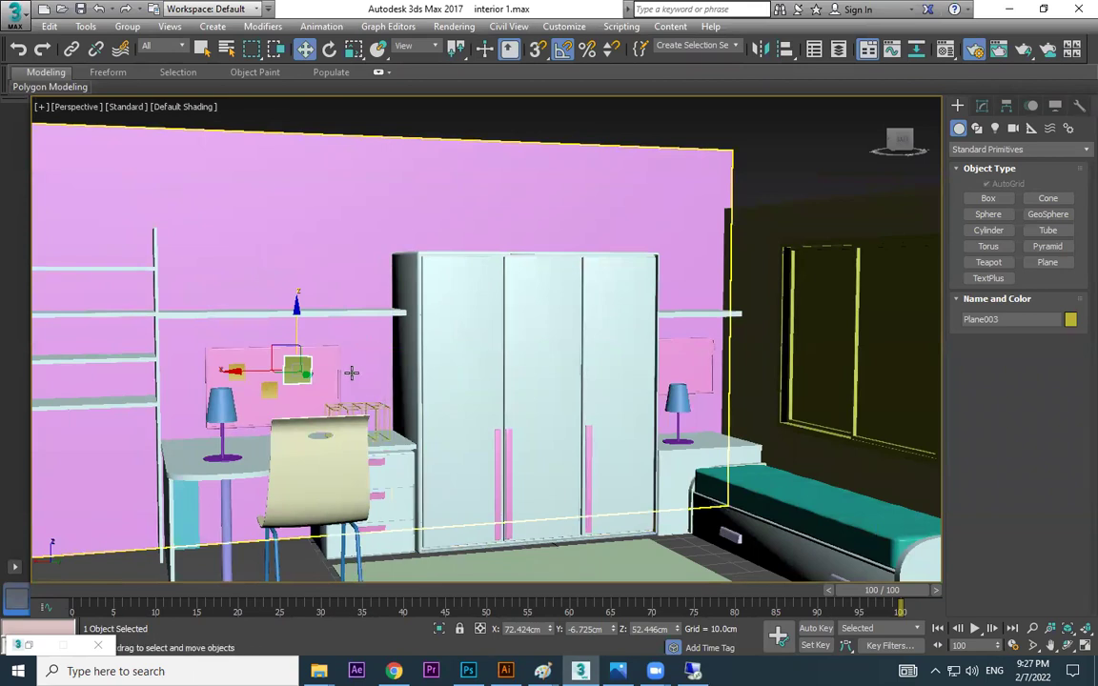
pyautogui.click(648, 568)
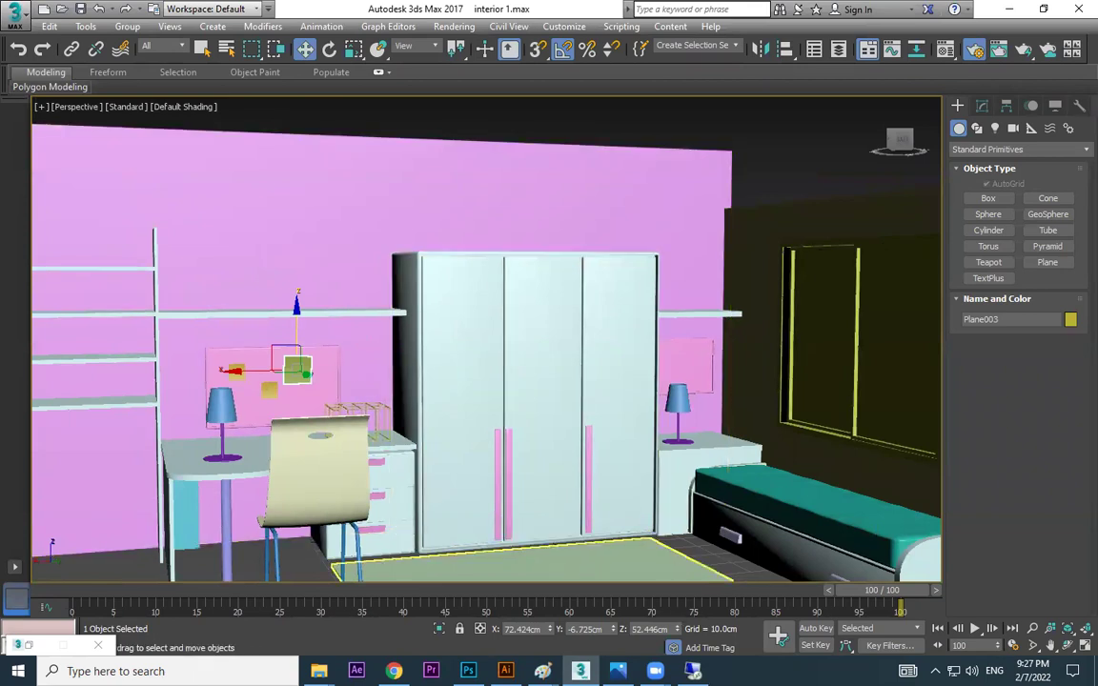
pyautogui.hotkey('alt', 'Tab')
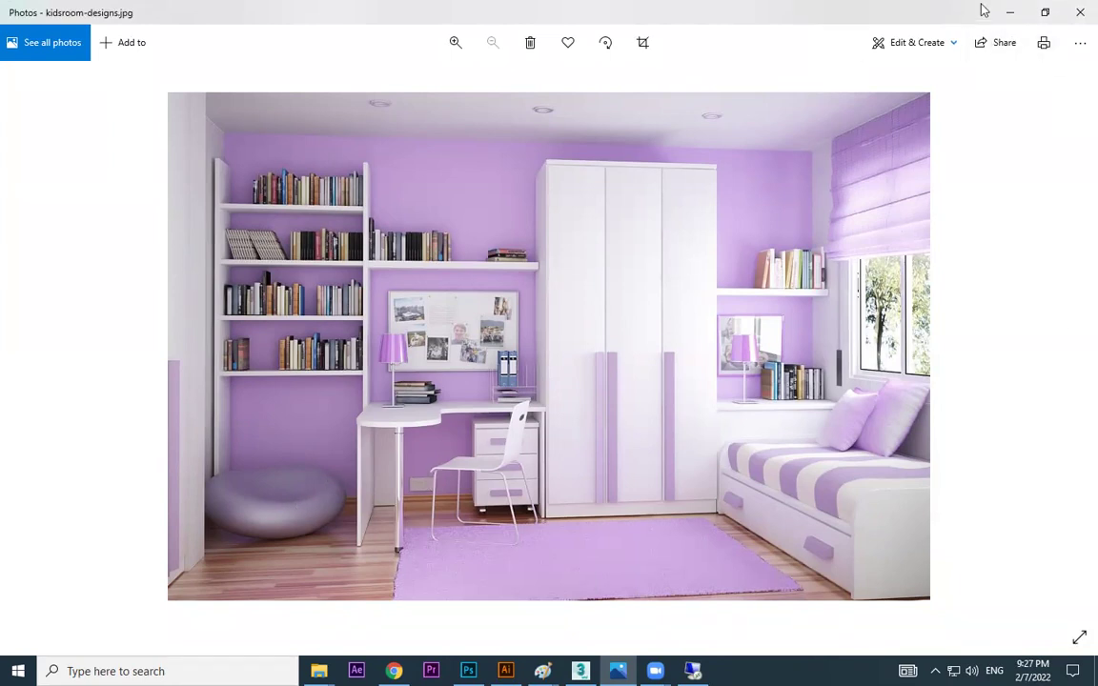
# Close kidsroom-designs.jpg in Photos to return to the 3ds Max bedroom scene
pyautogui.click(1009, 11)
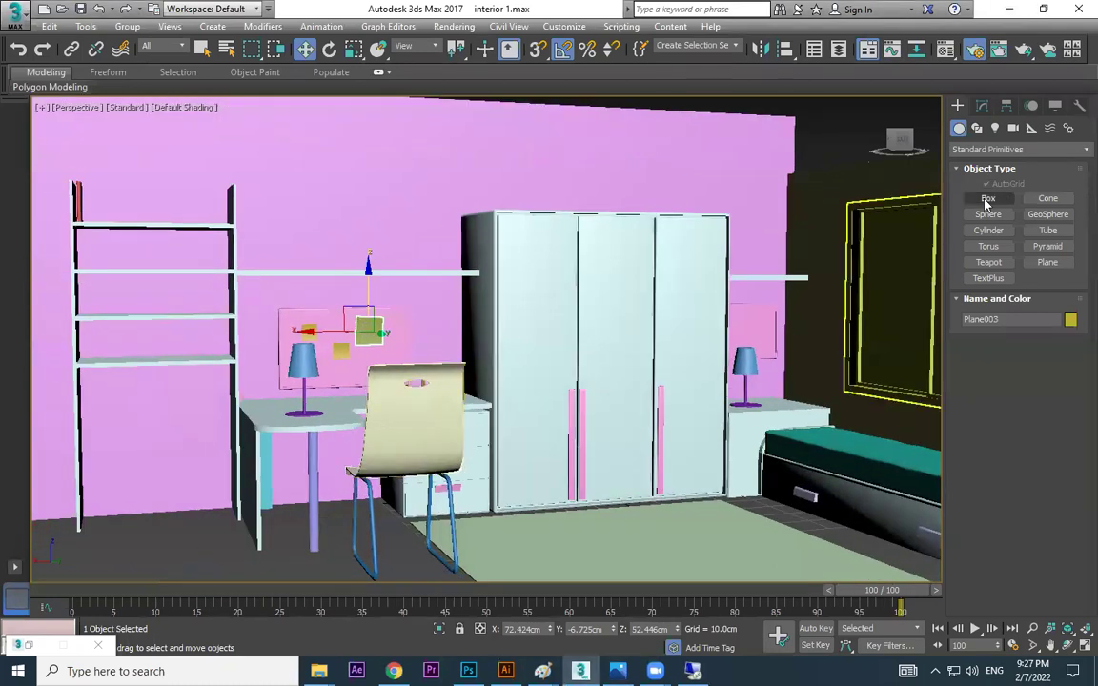
# Draw a thin box panel on the wall and colour it light cyan
pyautogui.click(988, 200)
pyautogui.scroll(-3, 391, 321)
pyautogui.scroll(5, 381, 305)
pyautogui.scroll(2, 388, 321)
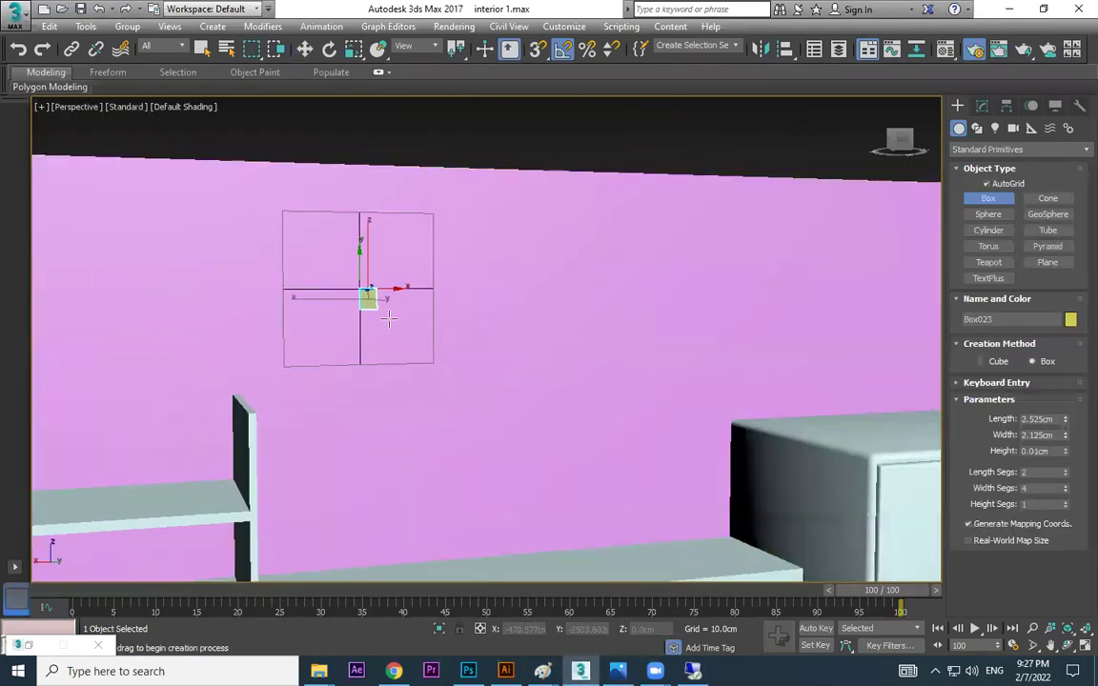
pyautogui.moveTo(388, 321); pyautogui.dragTo(430, 352)
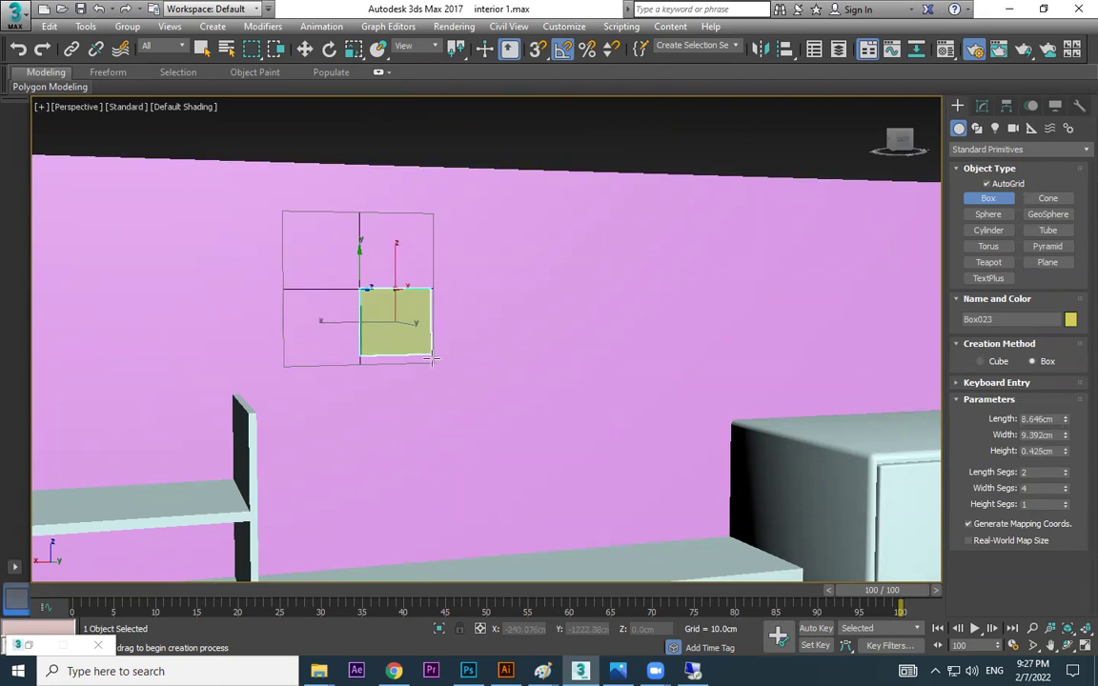
pyautogui.click(431, 358)
pyautogui.keyDown('alt'); pyautogui.moveTo(431, 358); pyautogui.dragTo(1053, 379, button='middle'); pyautogui.keyUp('alt')
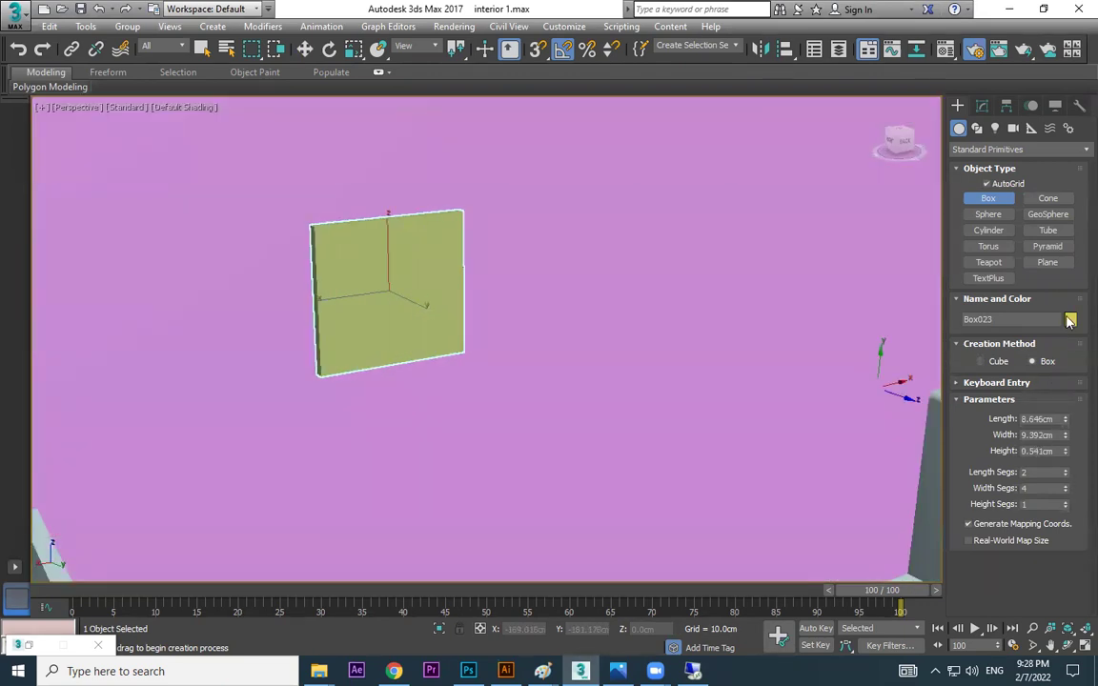
pyautogui.click(1069, 321)
pyautogui.click(349, 371)
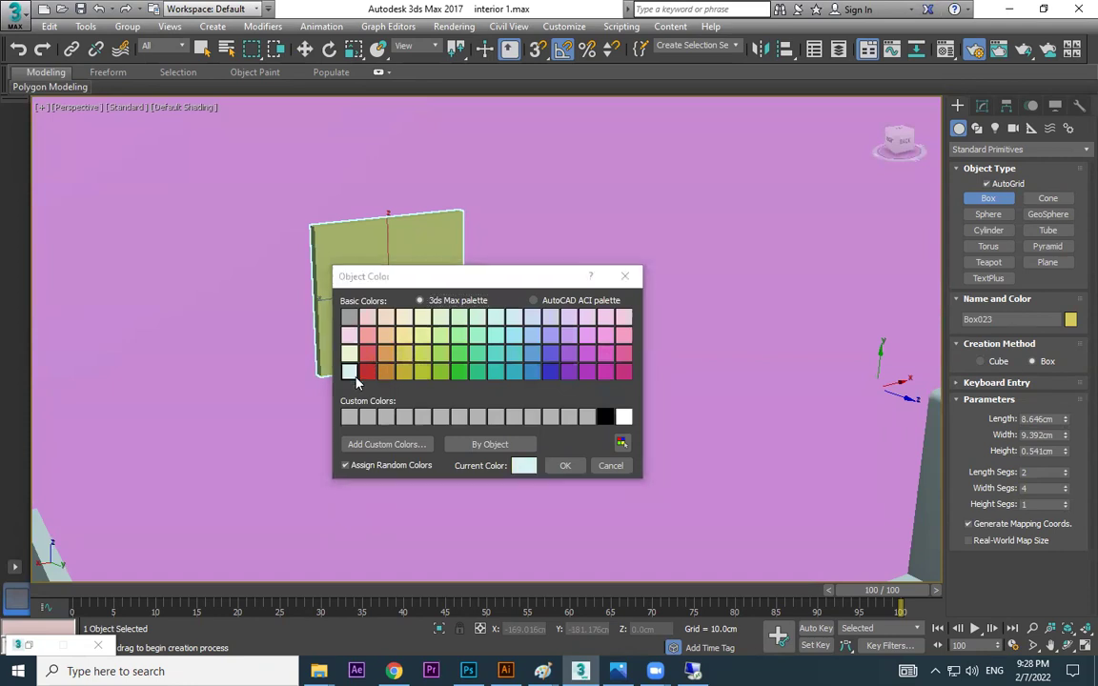
pyautogui.click(566, 466)
# Draw a smaller box on the panel's face and move it lower and left
pyautogui.keyDown('alt'); pyautogui.moveTo(514, 368); pyautogui.dragTo(864, 305, button='middle'); pyautogui.keyUp('alt')
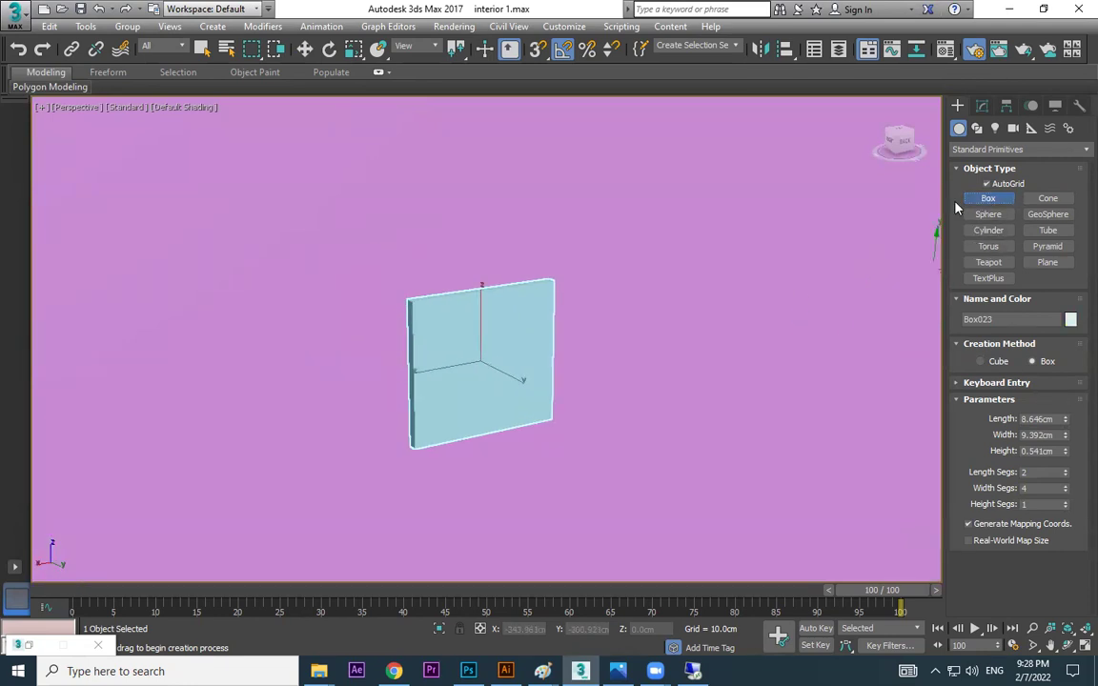
pyautogui.moveTo(511, 307); pyautogui.dragTo(533, 360)
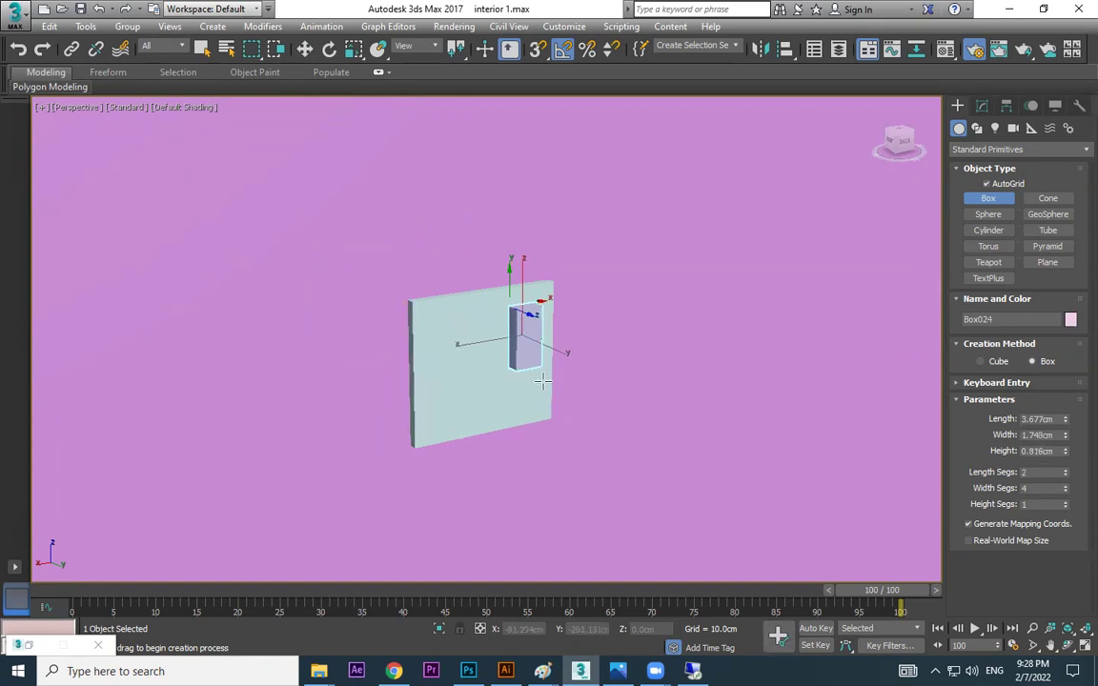
pyautogui.click(543, 385)
pyautogui.scroll(4, 453, 319)
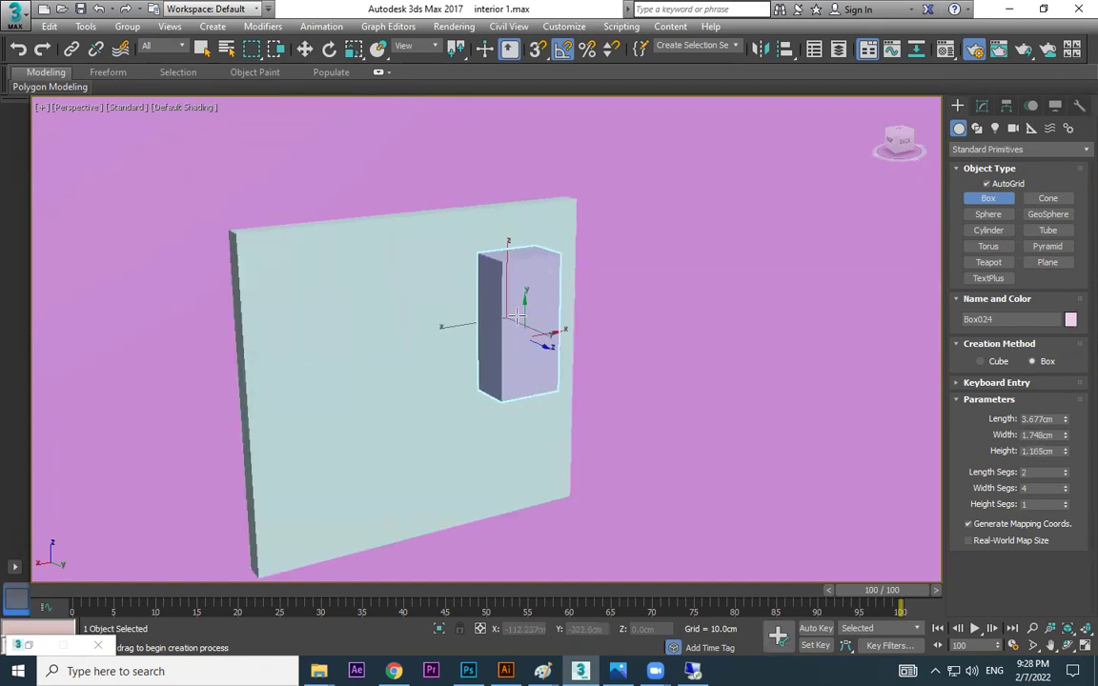
pyautogui.press('w')
pyautogui.moveTo(505, 277); pyautogui.dragTo(519, 306)
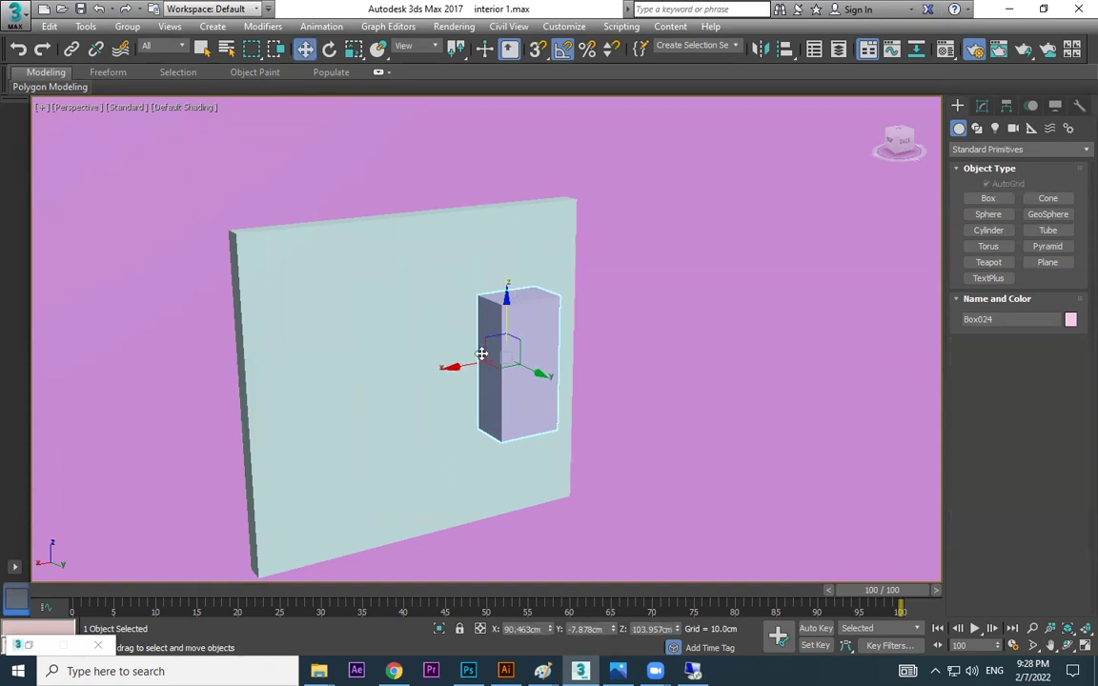
pyautogui.moveTo(452, 372)
pyautogui.mouseDown()
pyautogui.moveTo(428, 371)
pyautogui.moveTo(447, 374)
pyautogui.mouseUp()
# Undo the first poly conversion and set the small box's width segments to 1
pyautogui.press('r')
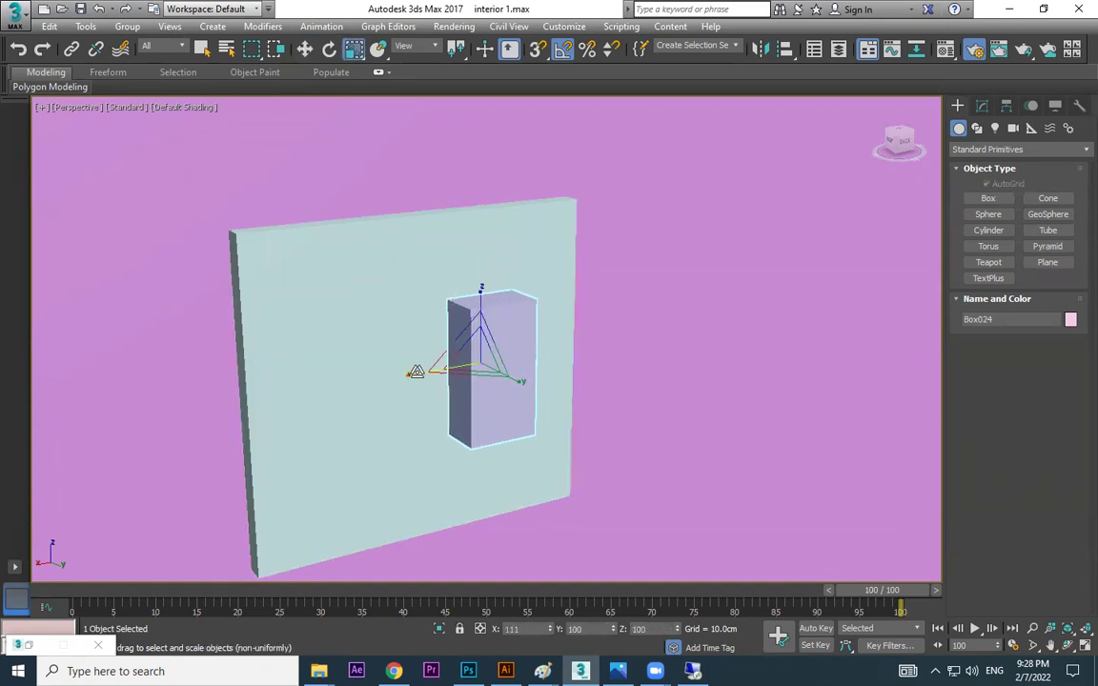
pyautogui.scroll(2, 476, 324)
pyautogui.rightClick(508, 303)
pyautogui.moveTo(529, 468)
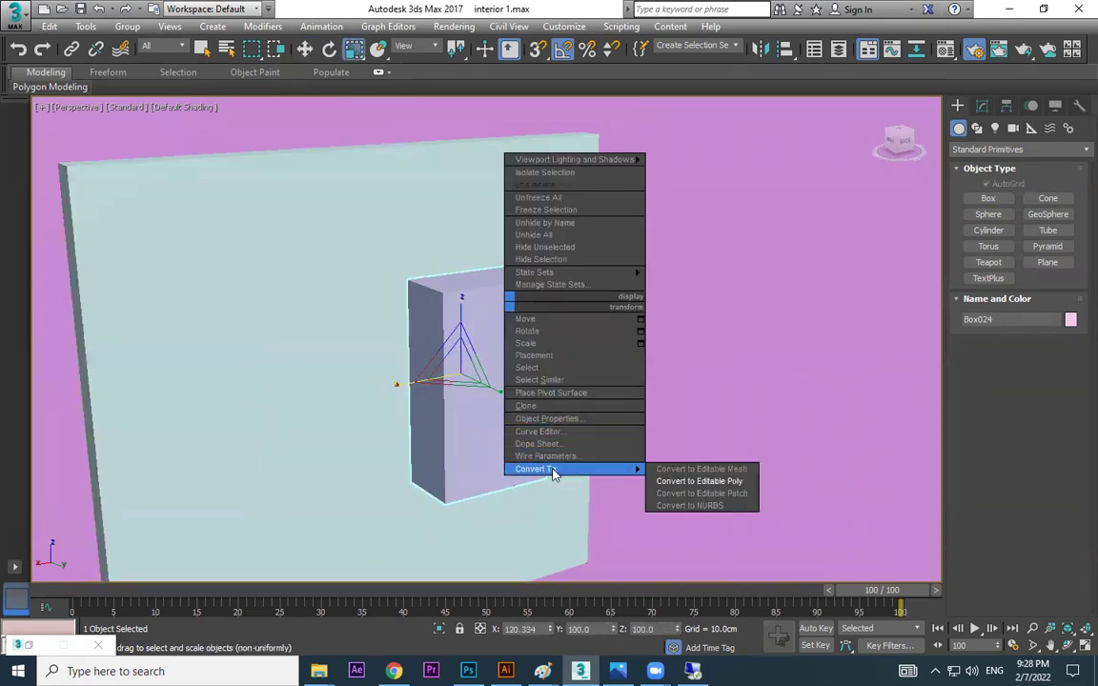
pyautogui.click(697, 482)
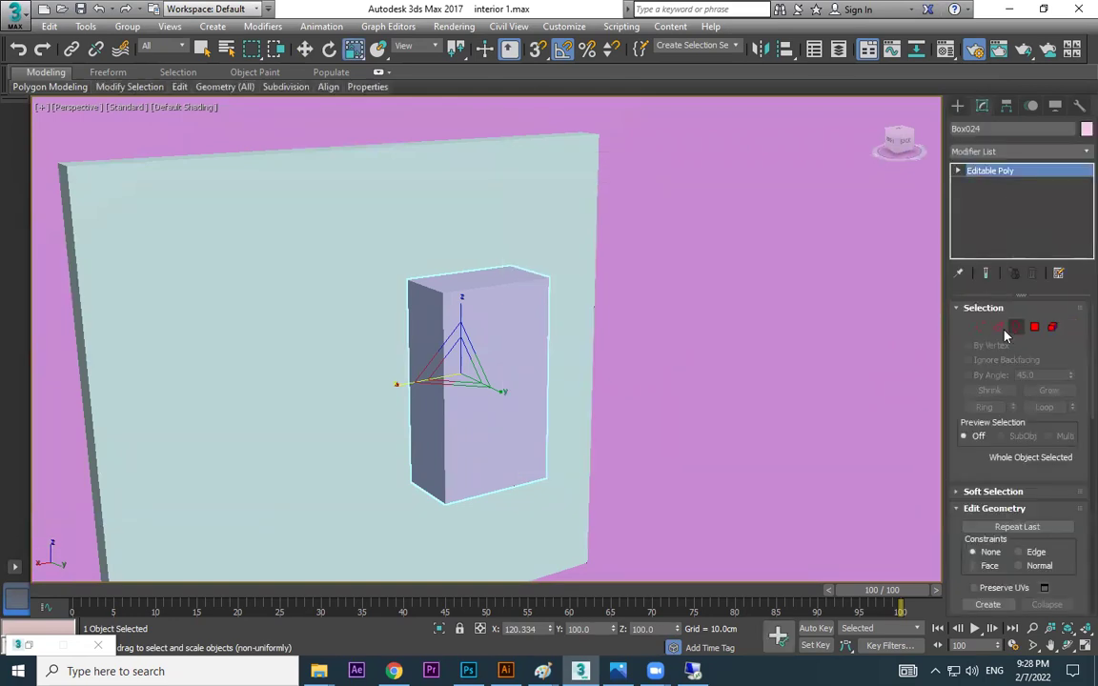
pyautogui.press('2')
pyautogui.press('w')
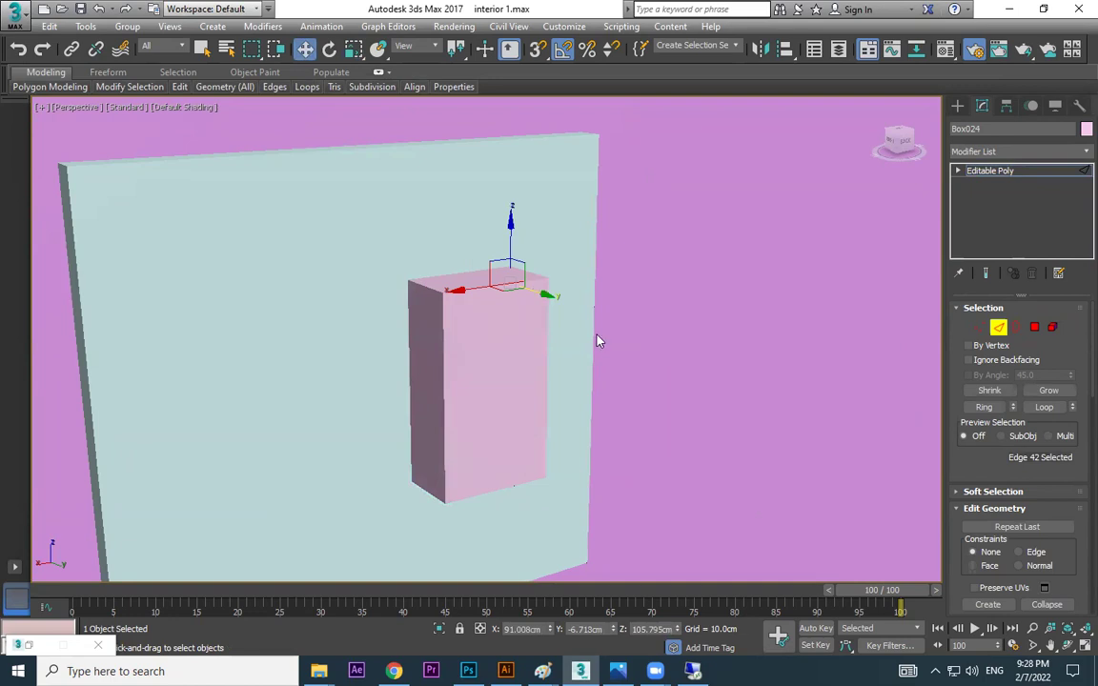
pyautogui.click(592, 345)
pyautogui.hotkey('ctrl', 'z')
pyautogui.press('F3')
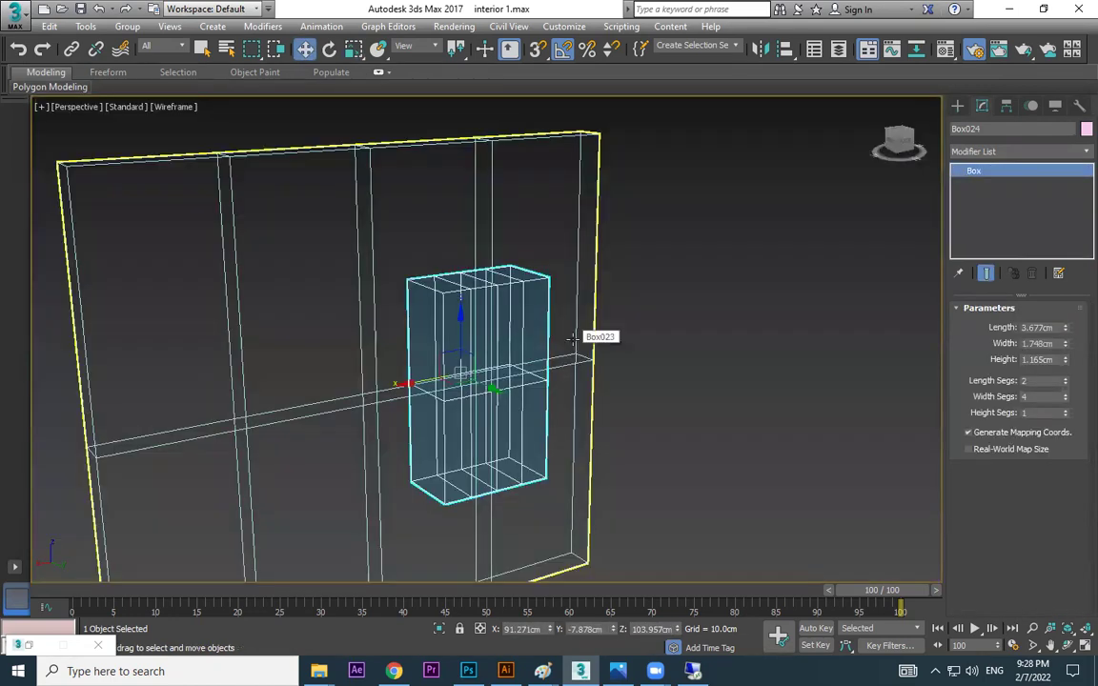
pyautogui.press('F3')
pyautogui.press('F4')
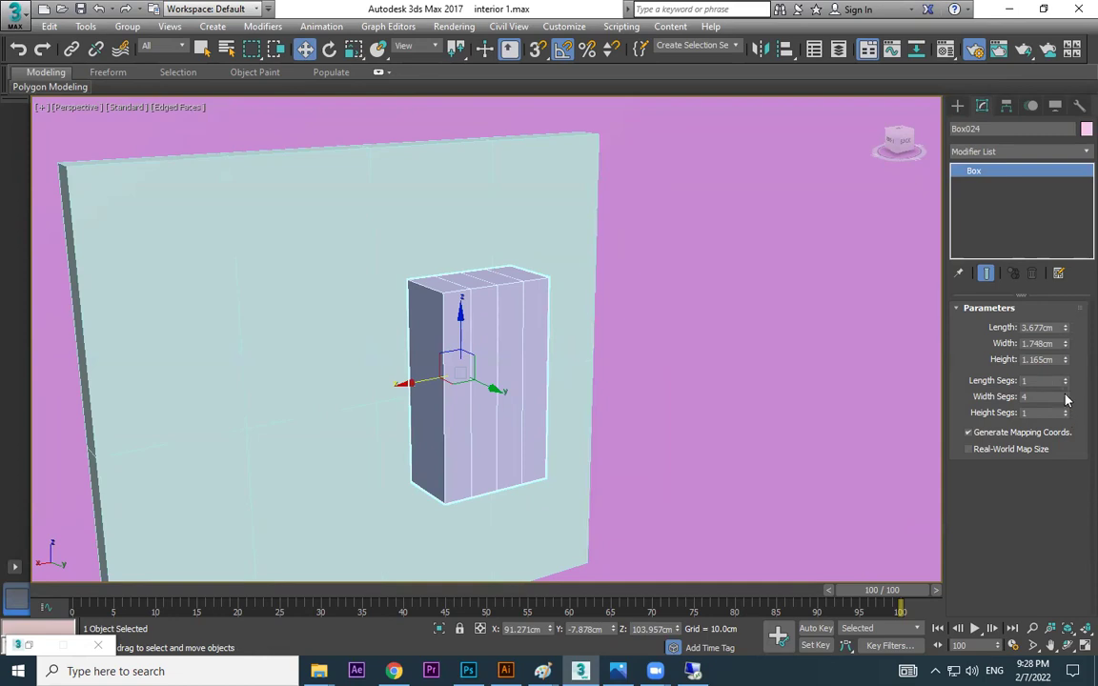
pyautogui.moveTo(1066, 401); pyautogui.dragTo(1063, 456)
# Convert the box to Editable Poly and push its top front edge back to slant the face
pyautogui.rightClick(519, 310)
pyautogui.moveTo(548, 472)
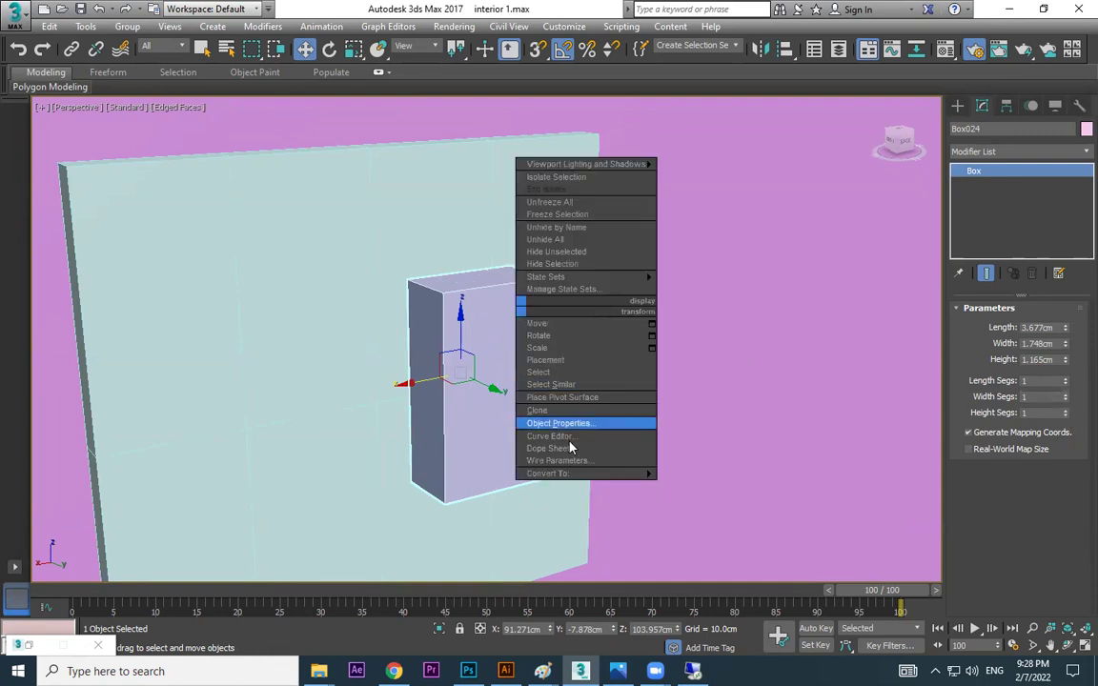
pyautogui.click(751, 486)
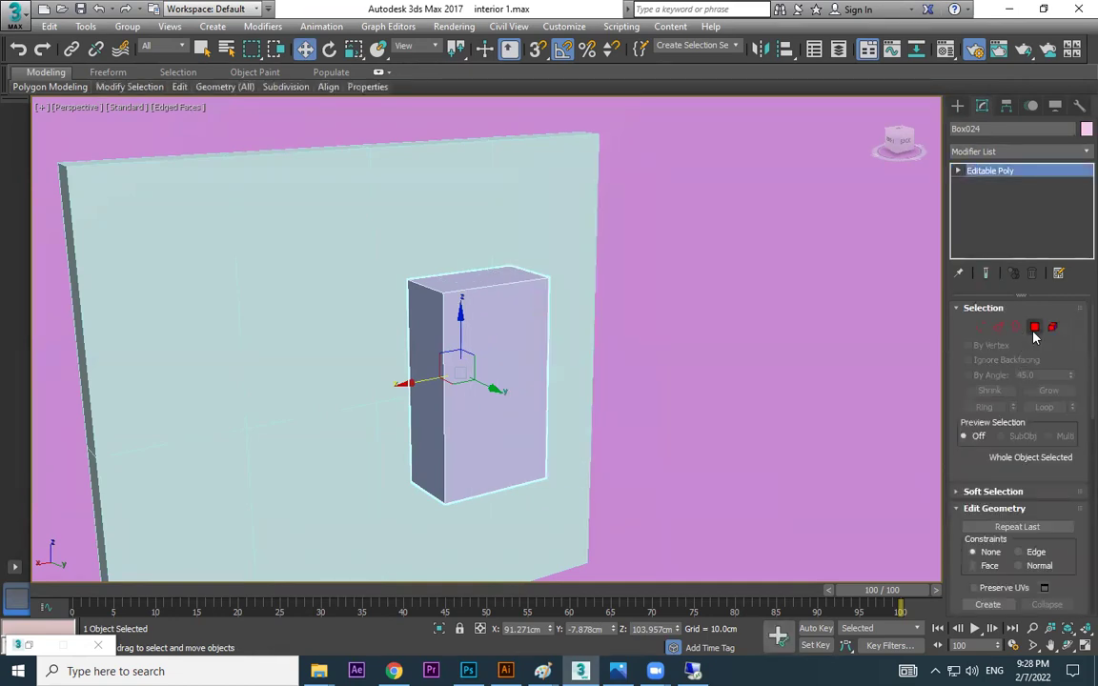
pyautogui.click(505, 283)
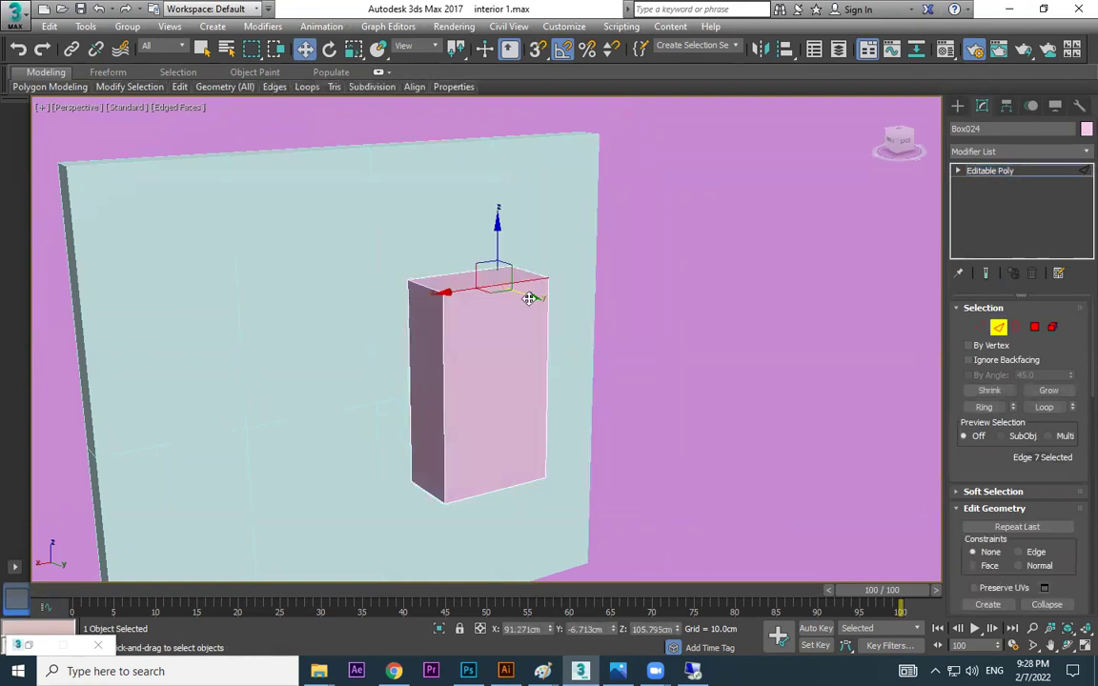
pyautogui.moveTo(529, 298); pyautogui.dragTo(499, 289)
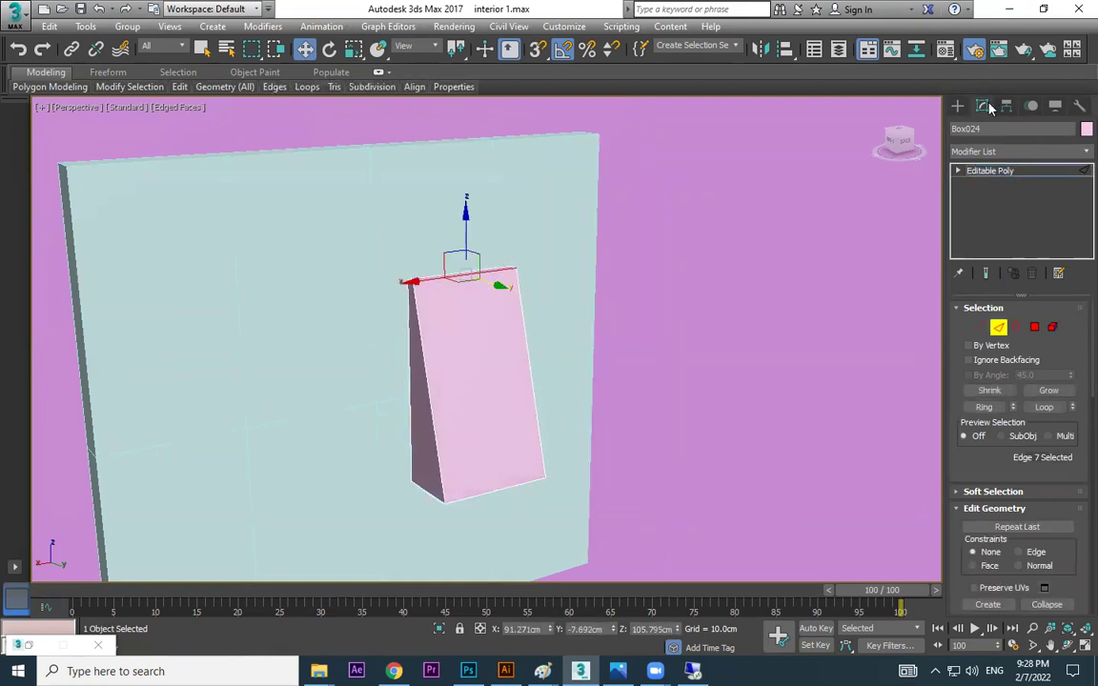
pyautogui.press('2')
pyautogui.moveTo(543, 420)
pyautogui.keyDown('alt'); pyautogui.mouseDown(button='middle')
pyautogui.moveTo(493, 408)
pyautogui.moveTo(477, 379)
pyautogui.mouseUp(button='middle'); pyautogui.keyUp('alt')
pyautogui.scroll(-3, 515, 404)
# Clone the slanted rocker and colour both rockers pale cyan
pyautogui.keyDown('shift'); pyautogui.moveTo(514, 409); pyautogui.dragTo(384, 410); pyautogui.keyUp('shift')
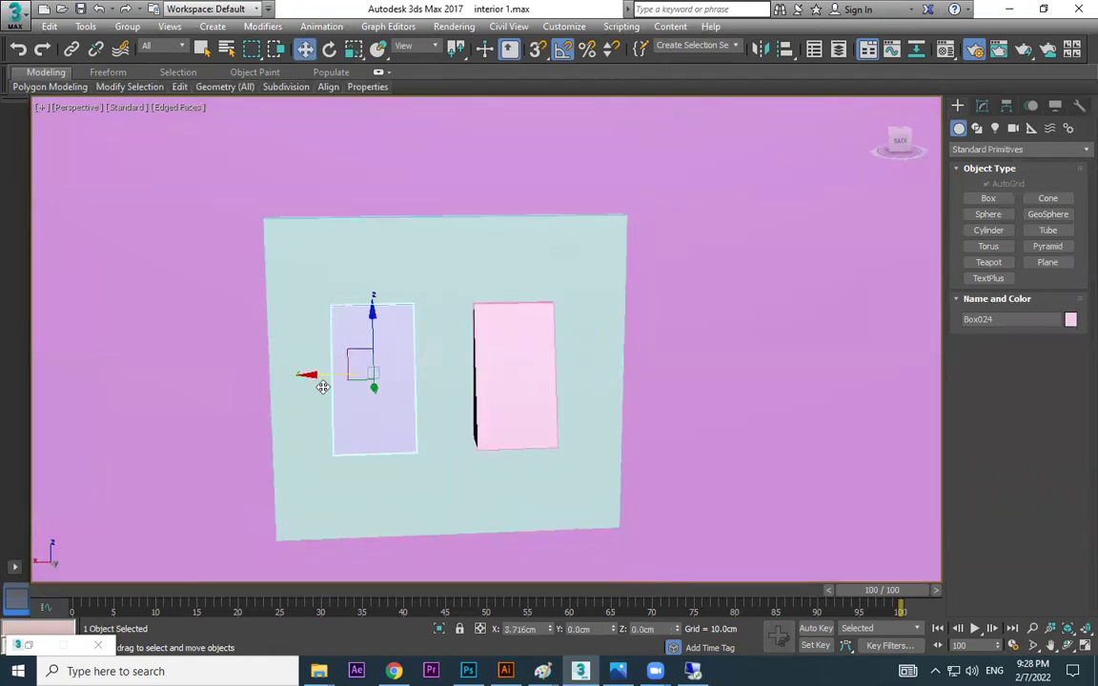
pyautogui.click(546, 401)
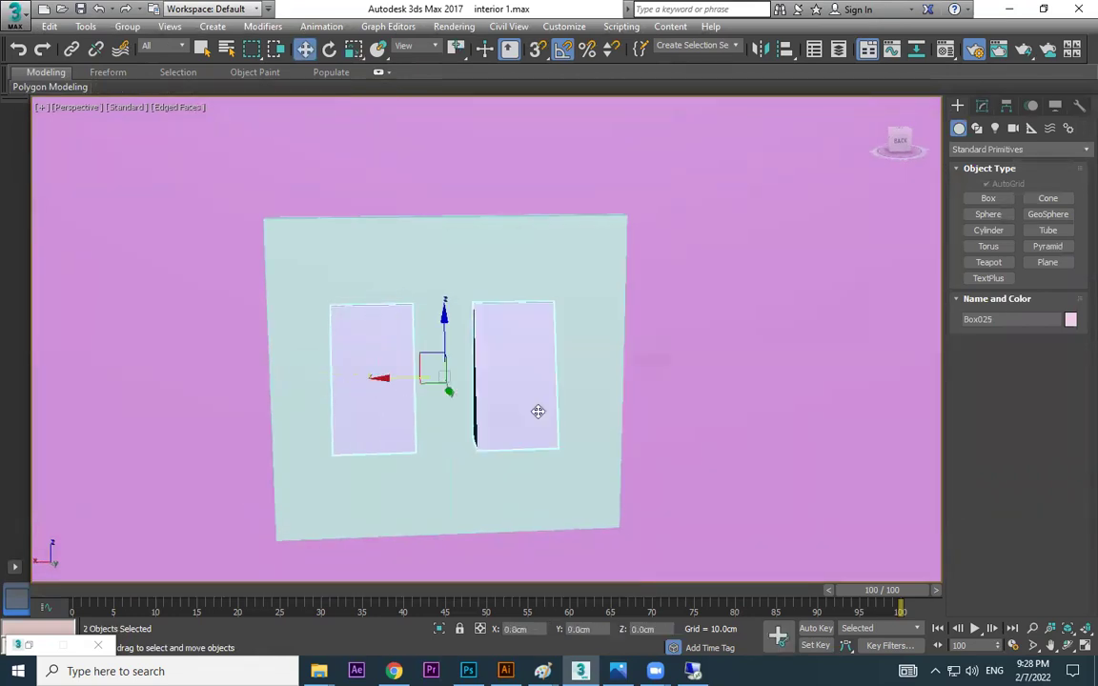
pyautogui.click(1071, 320)
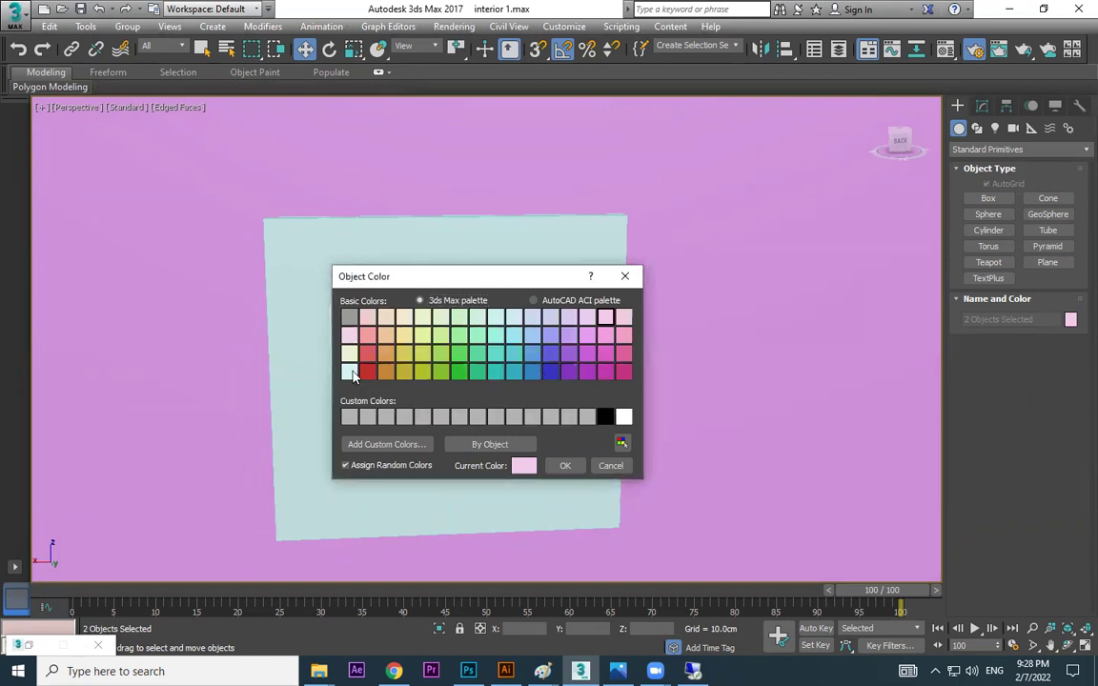
pyautogui.click(565, 470)
# Group the rockers with the wall plate and move the switch down beside the desk
pyautogui.scroll(-5, 548, 387)
pyautogui.keyDown('ctrl'); pyautogui.click(540, 379); pyautogui.keyUp('ctrl')
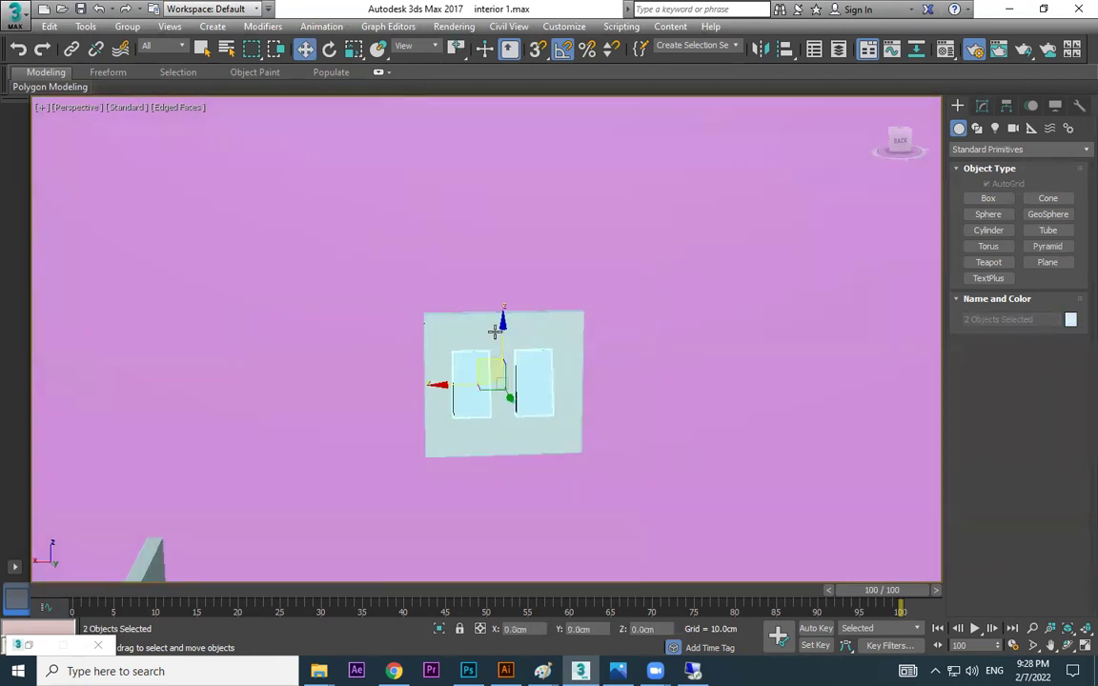
pyautogui.scroll(-5, 539, 379)
pyautogui.scroll(-2, 610, 435)
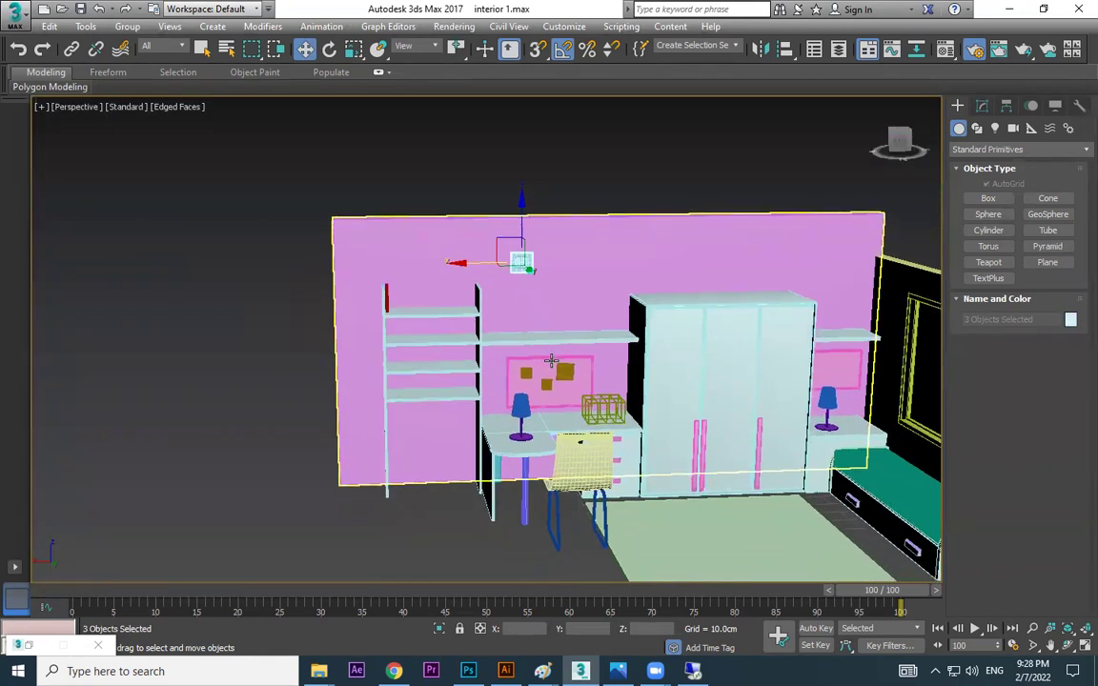
pyautogui.scroll(3, 523, 348)
pyautogui.moveTo(523, 349); pyautogui.dragTo(527, 508)
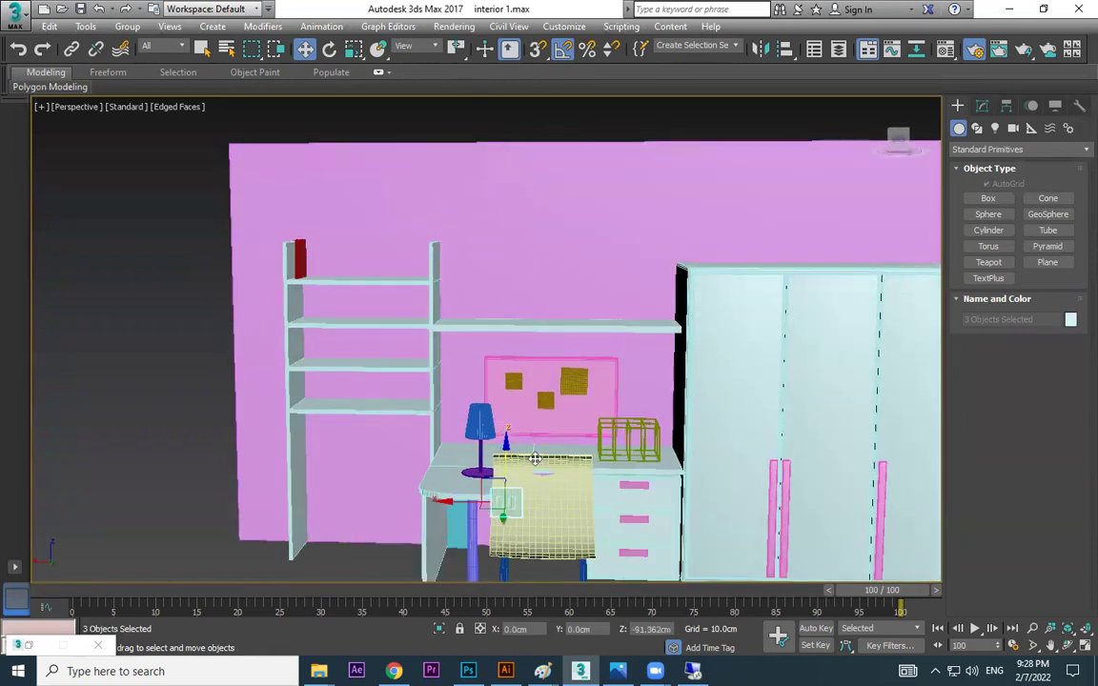
pyautogui.scroll(1, 527, 508)
pyautogui.scroll(2, 632, 466)
pyautogui.scroll(1, 642, 480)
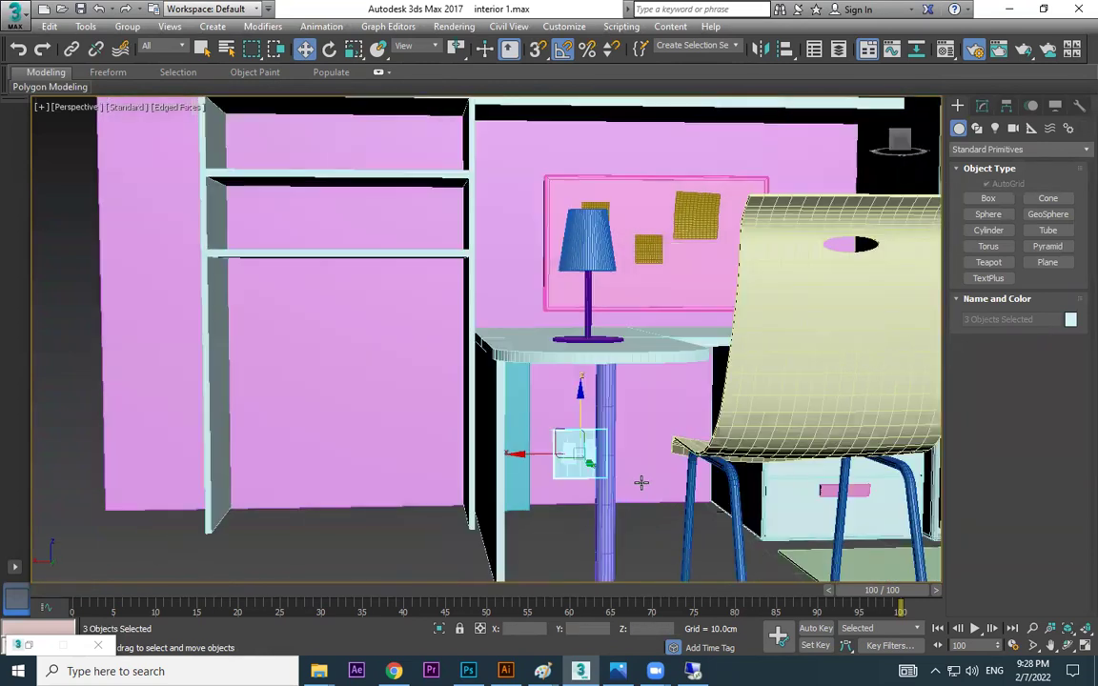
pyautogui.scroll(1, 611, 466)
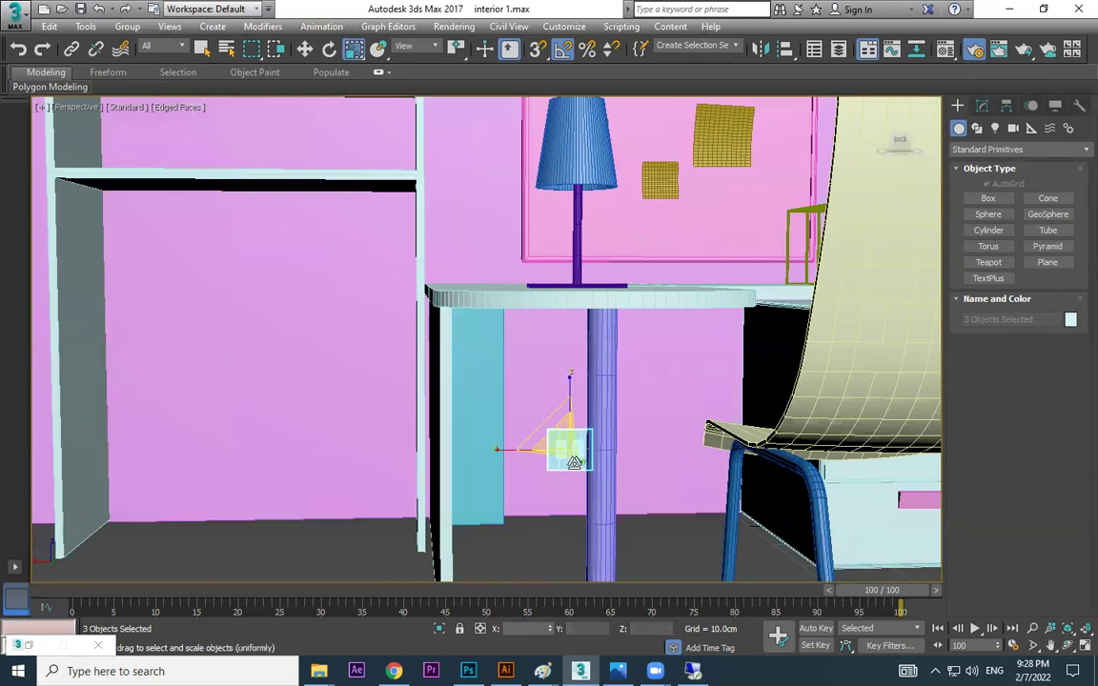
pyautogui.scroll(2, 582, 477)
pyautogui.scroll(-2, 582, 476)
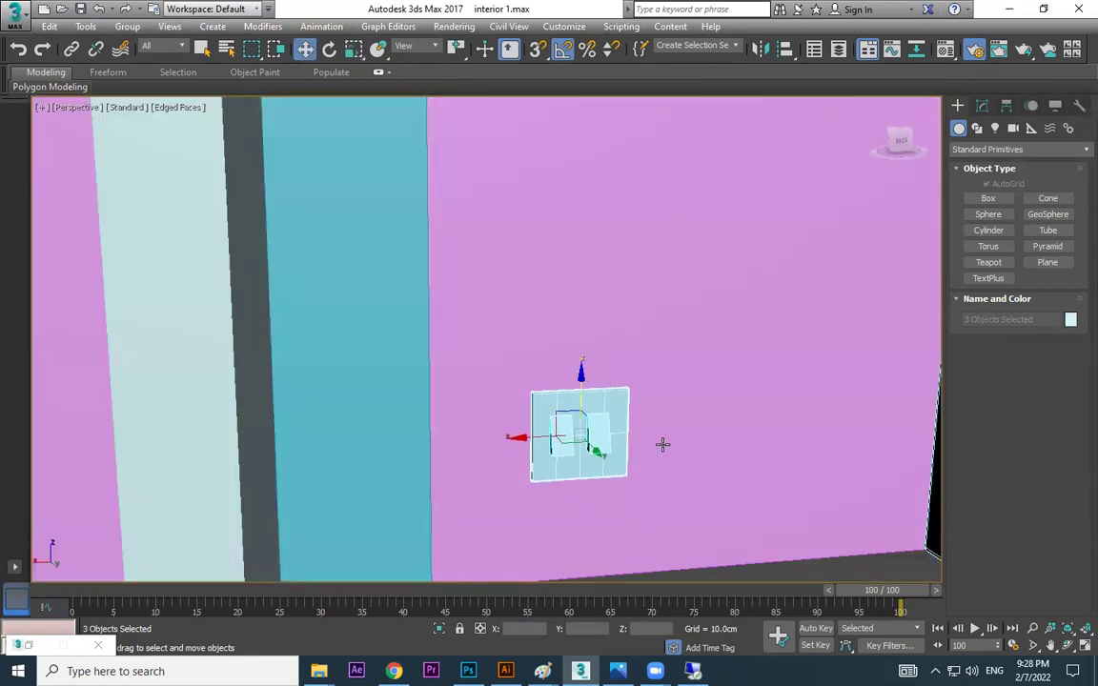
pyautogui.scroll(-3, 662, 443)
pyautogui.scroll(2, 700, 505)
# Deselect everything and compare the model with the kids-room reference photo
pyautogui.click(667, 524)
pyautogui.scroll(2, 658, 526)
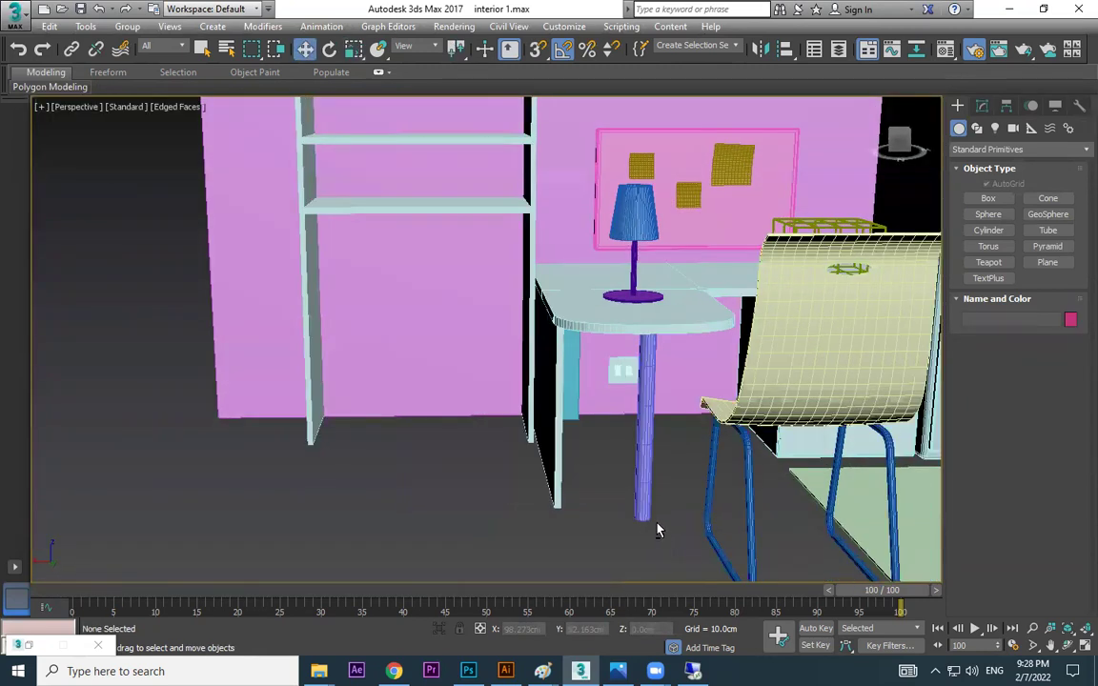
pyautogui.scroll(1, 664, 532)
pyautogui.scroll(-4, 664, 517)
pyautogui.scroll(2, 657, 534)
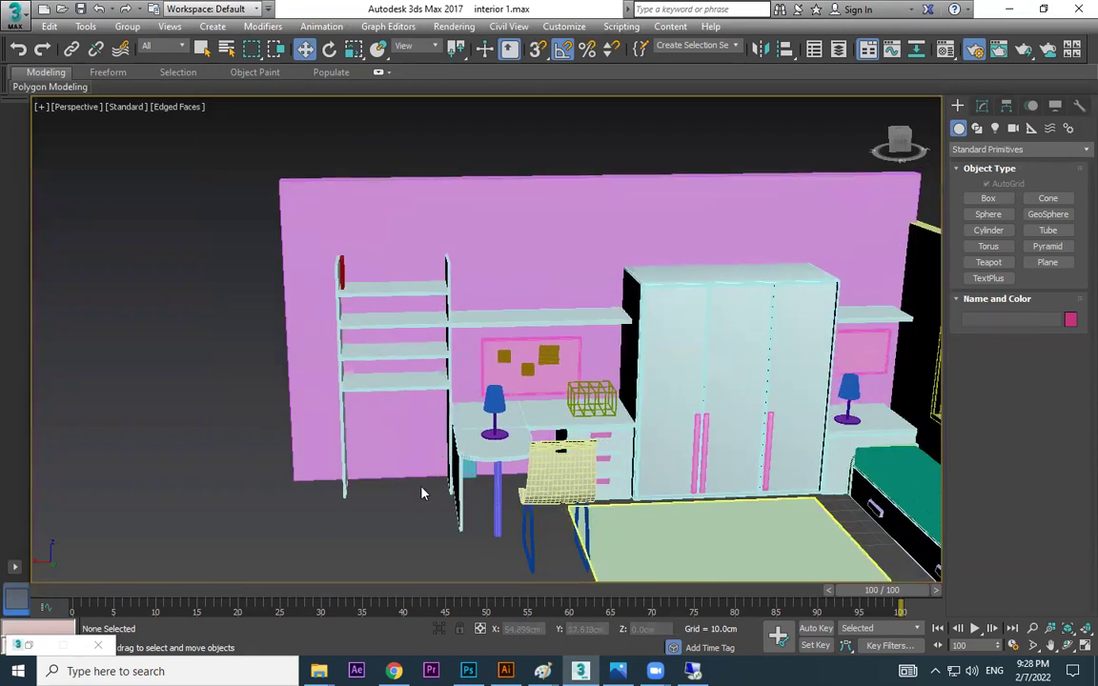
pyautogui.hotkey('alt', 'Tab')
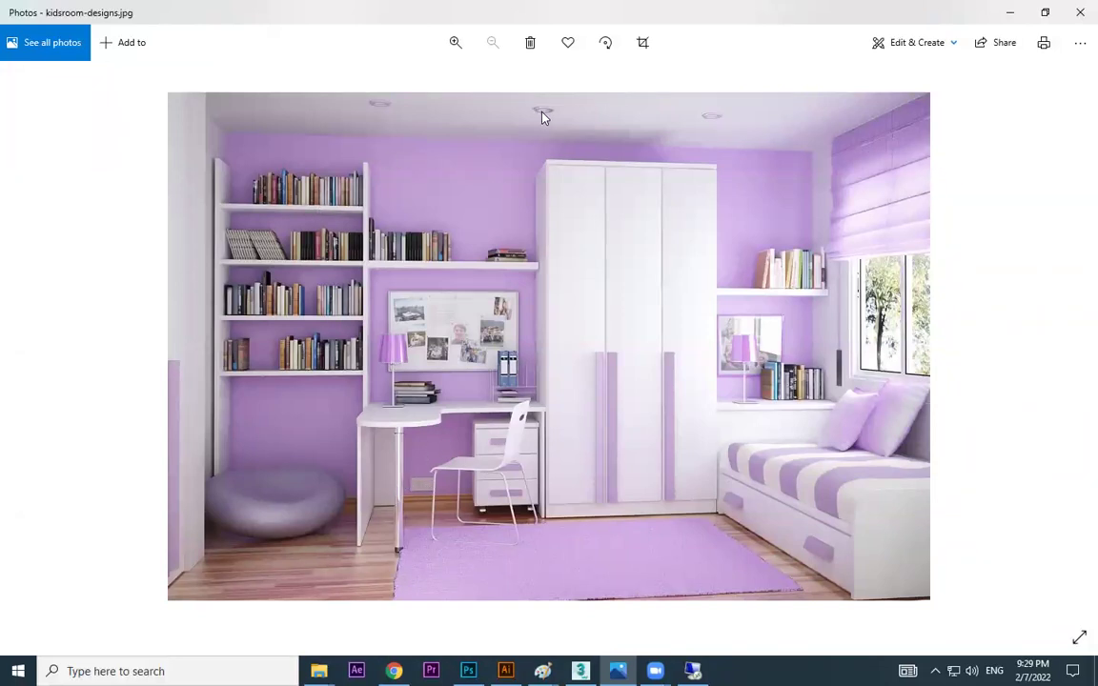
pyautogui.hotkey('alt', 'Tab')
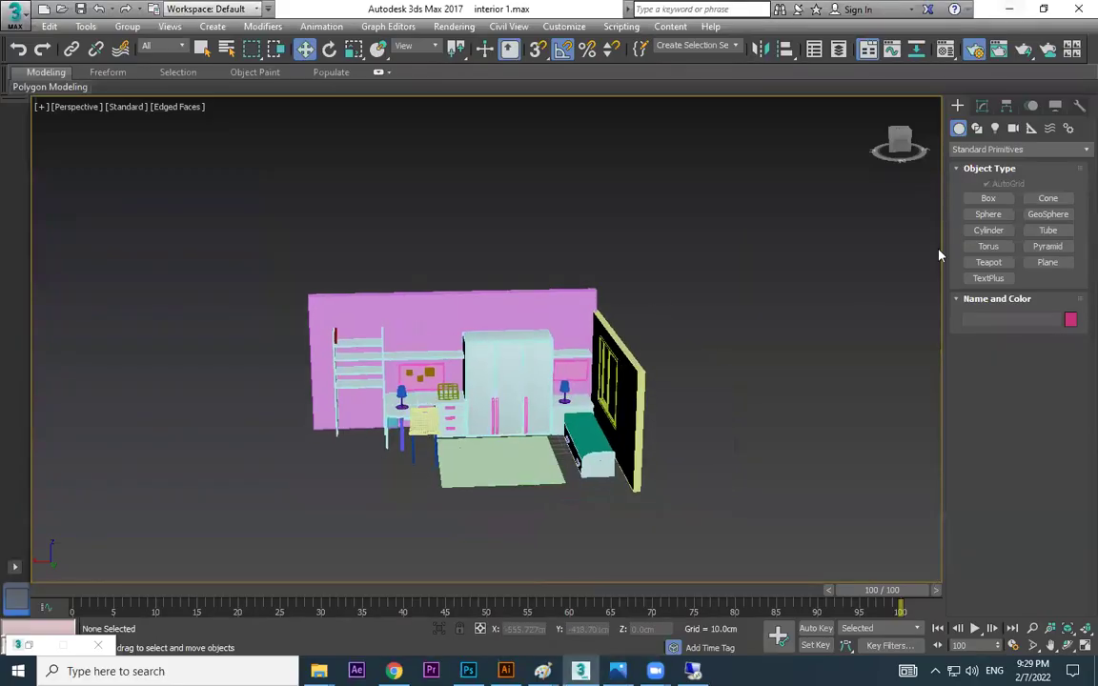
# Draw a thin green box slab spanning beneath the room as the floor
pyautogui.click(998, 202)
pyautogui.scroll(3, 334, 429)
pyautogui.moveTo(279, 432); pyautogui.dragTo(818, 560)
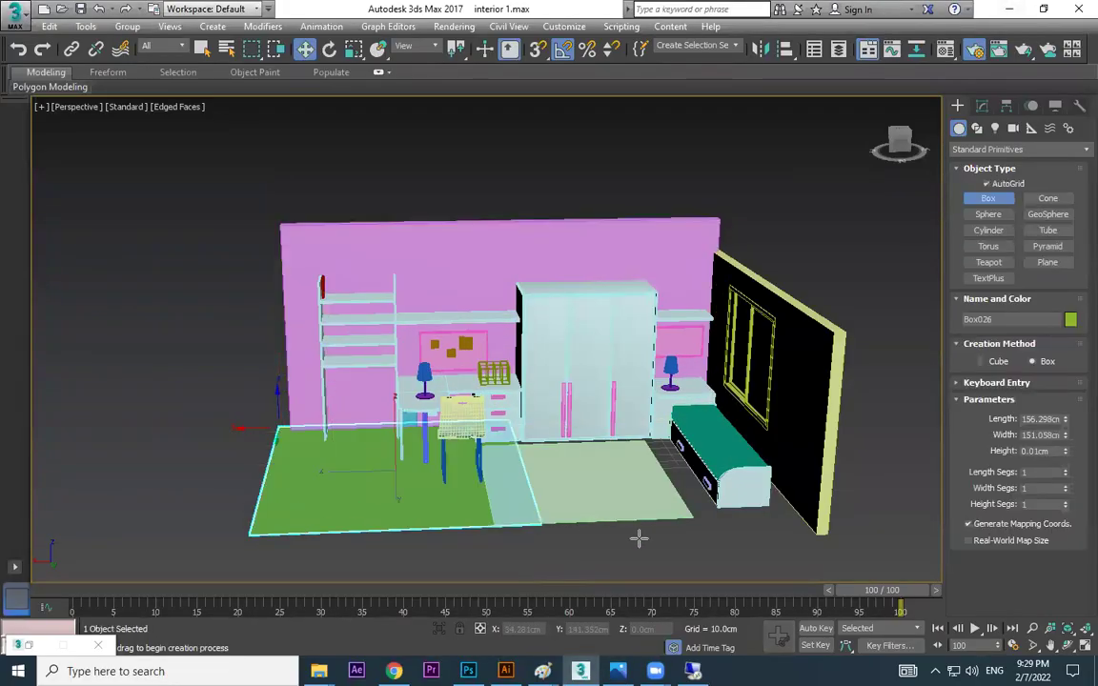
pyautogui.click(554, 463)
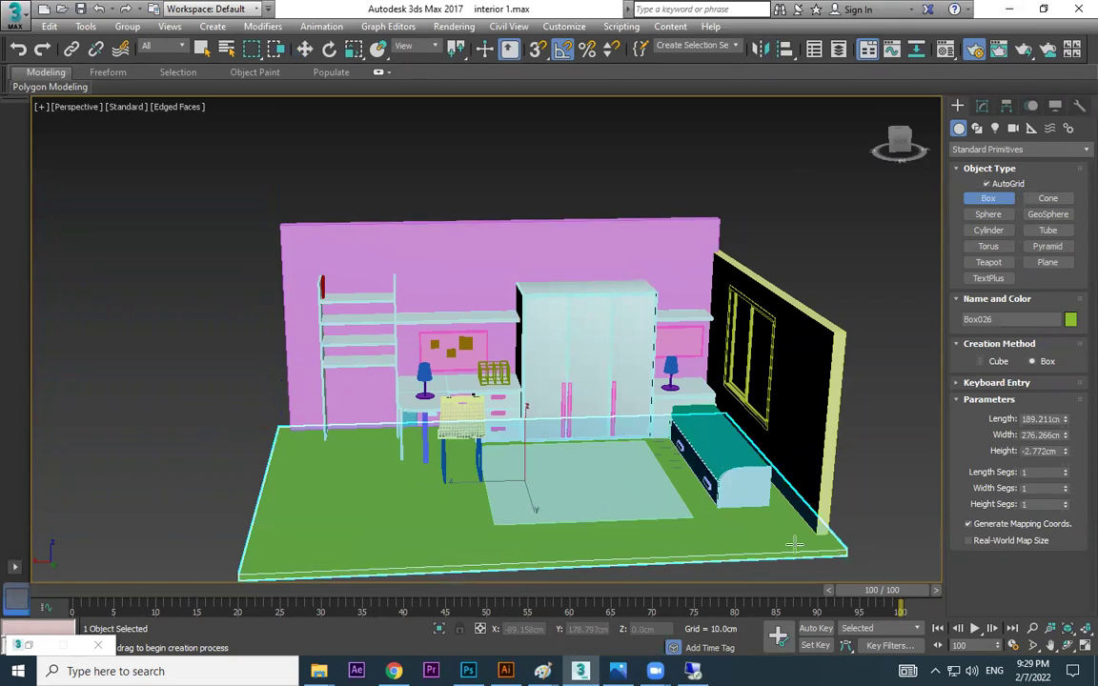
pyautogui.rightClick(553, 462)
# Copy the slab upward about 105 cm to form the ceiling
pyautogui.keyDown('shift'); pyautogui.moveTo(553, 462); pyautogui.dragTo(577, 238); pyautogui.keyUp('shift')
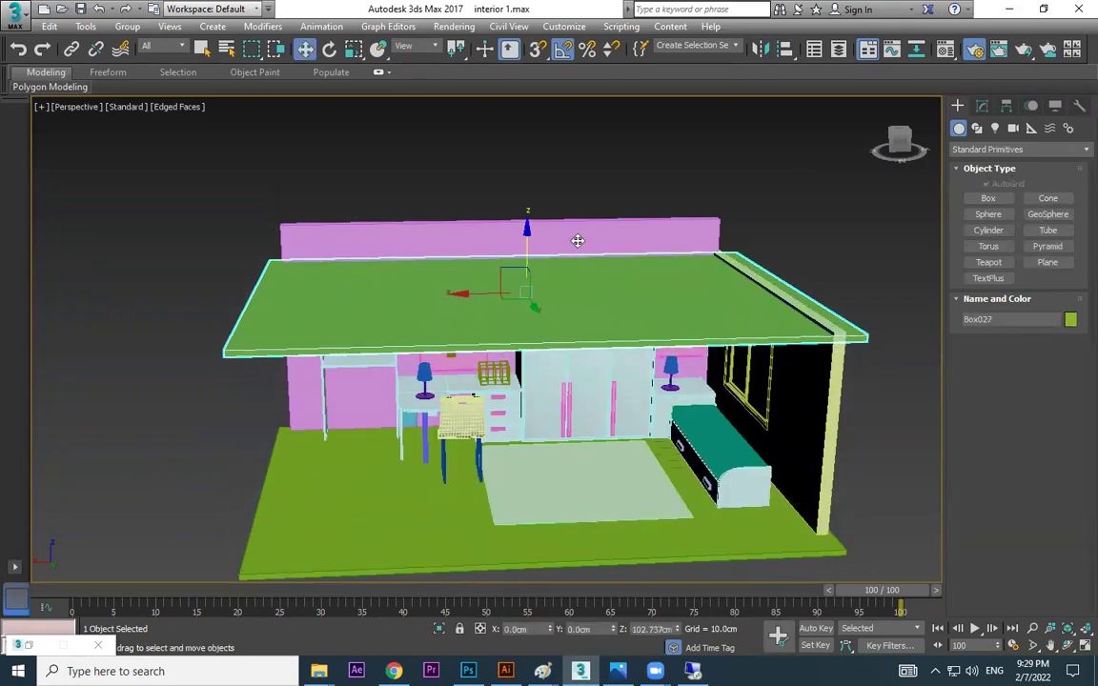
pyautogui.click(550, 399)
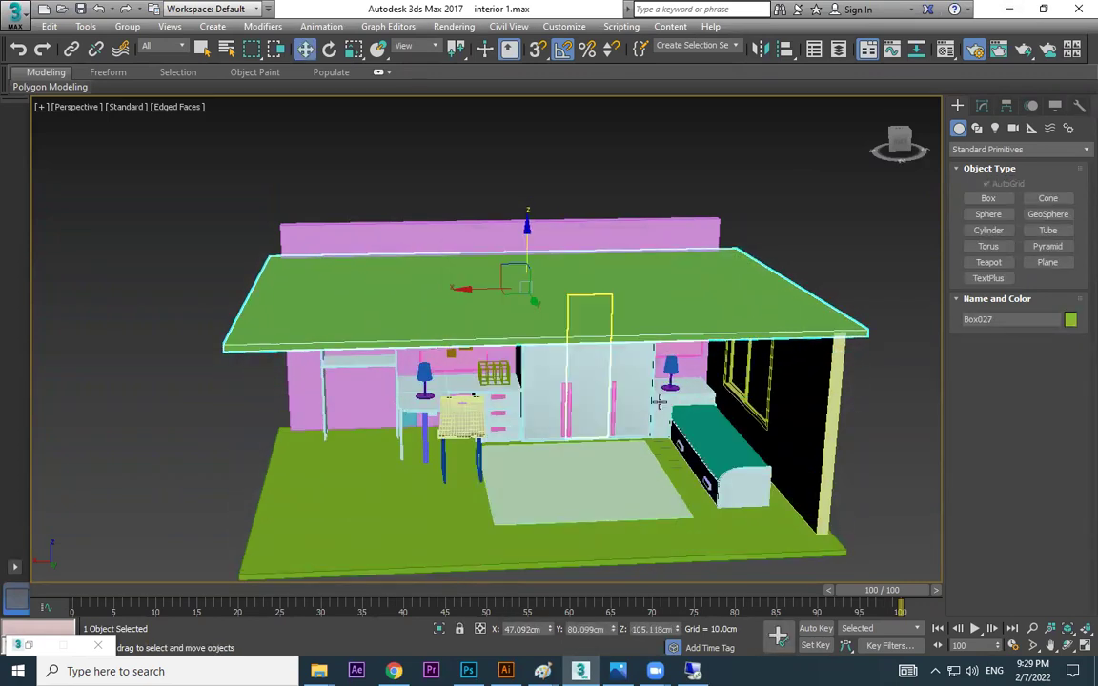
pyautogui.scroll(5, 566, 393)
pyautogui.scroll(-3, 566, 393)
pyautogui.moveTo(566, 394)
pyautogui.keyDown('alt'); pyautogui.mouseDown(button='middle')
pyautogui.moveTo(695, 332)
pyautogui.moveTo(568, 199)
pyautogui.mouseUp(button='middle'); pyautogui.keyUp('alt')
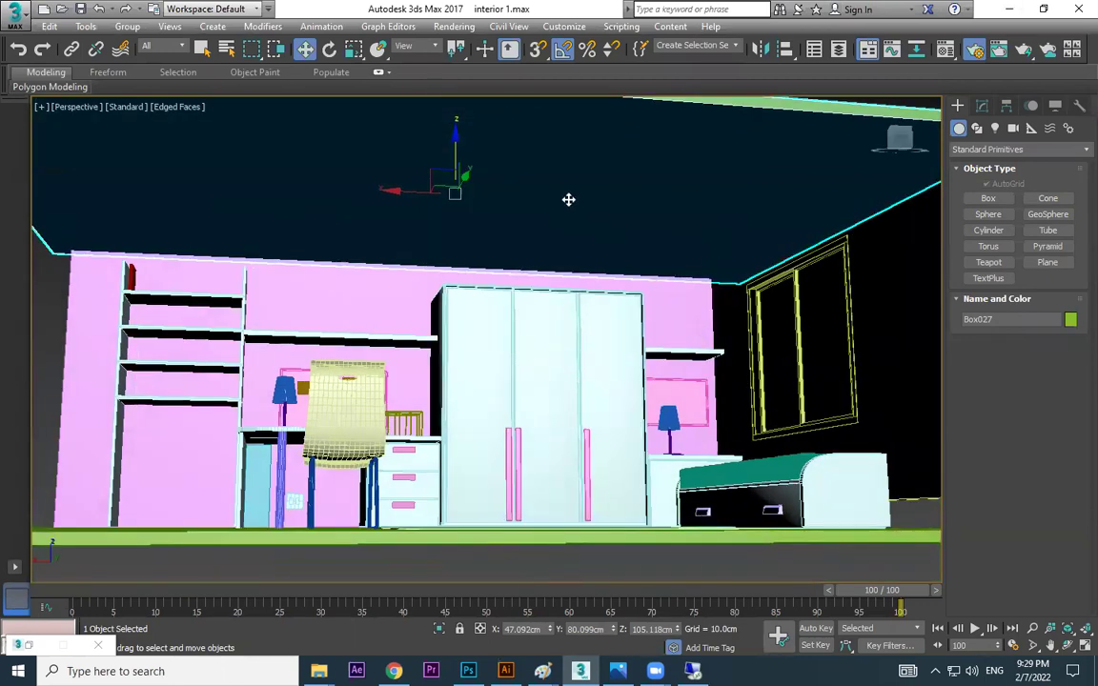
# Draw a thin-tubed torus ring on the ceiling
pyautogui.click(994, 233)
pyautogui.moveTo(505, 196)
pyautogui.keyDown('alt'); pyautogui.mouseDown(button='middle')
pyautogui.moveTo(561, 331)
pyautogui.moveTo(597, 284)
pyautogui.moveTo(615, 310)
pyautogui.moveTo(972, 279)
pyautogui.moveTo(649, 348)
pyautogui.mouseUp(button='middle'); pyautogui.keyUp('alt')
pyautogui.moveTo(658, 315); pyautogui.dragTo(678, 322)
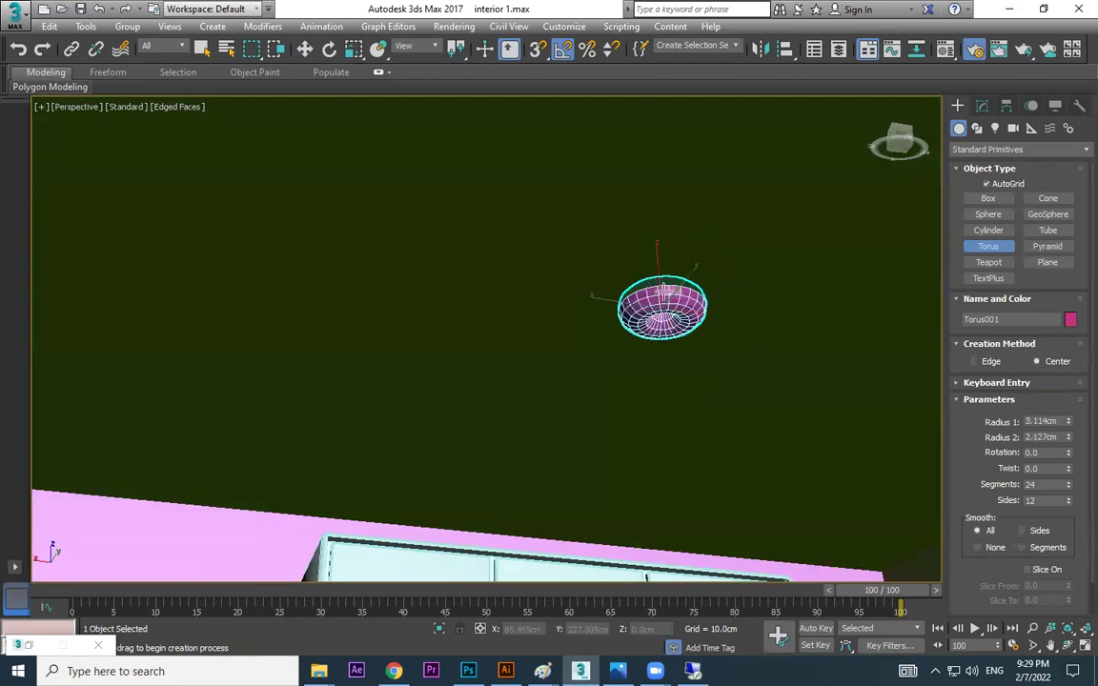
pyautogui.click(607, 273)
pyautogui.moveTo(1068, 439); pyautogui.dragTo(1071, 485)
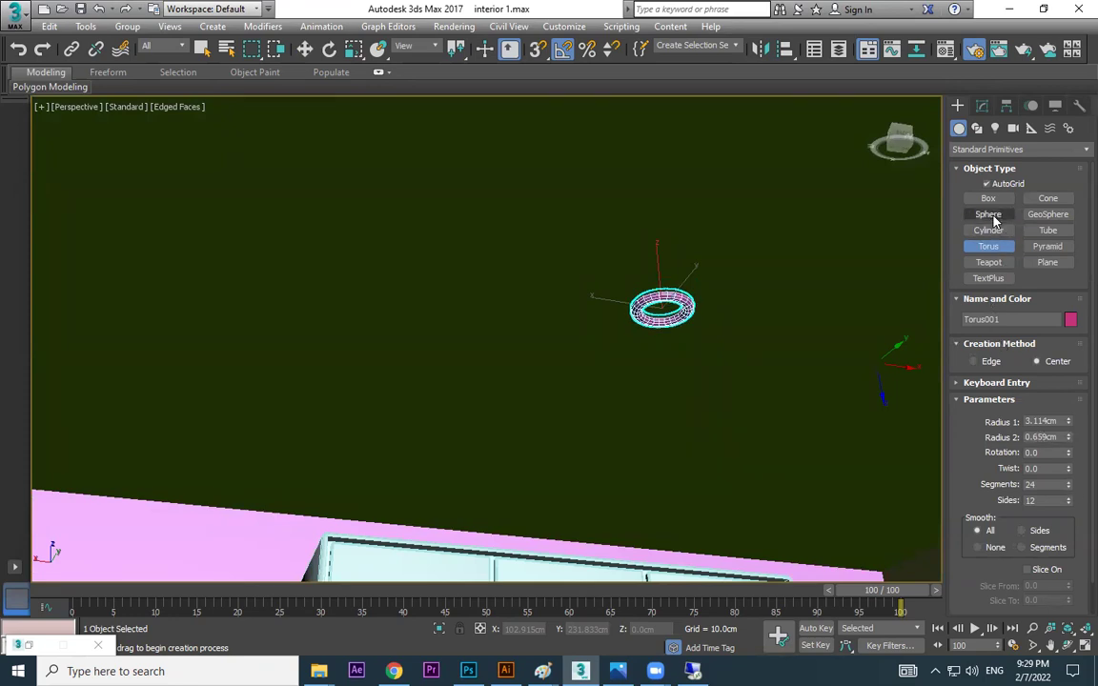
pyautogui.scroll(4, 620, 329)
# Place a sphere inside the ring, squash it into a shallow bowl and centre it
pyautogui.click(988, 213)
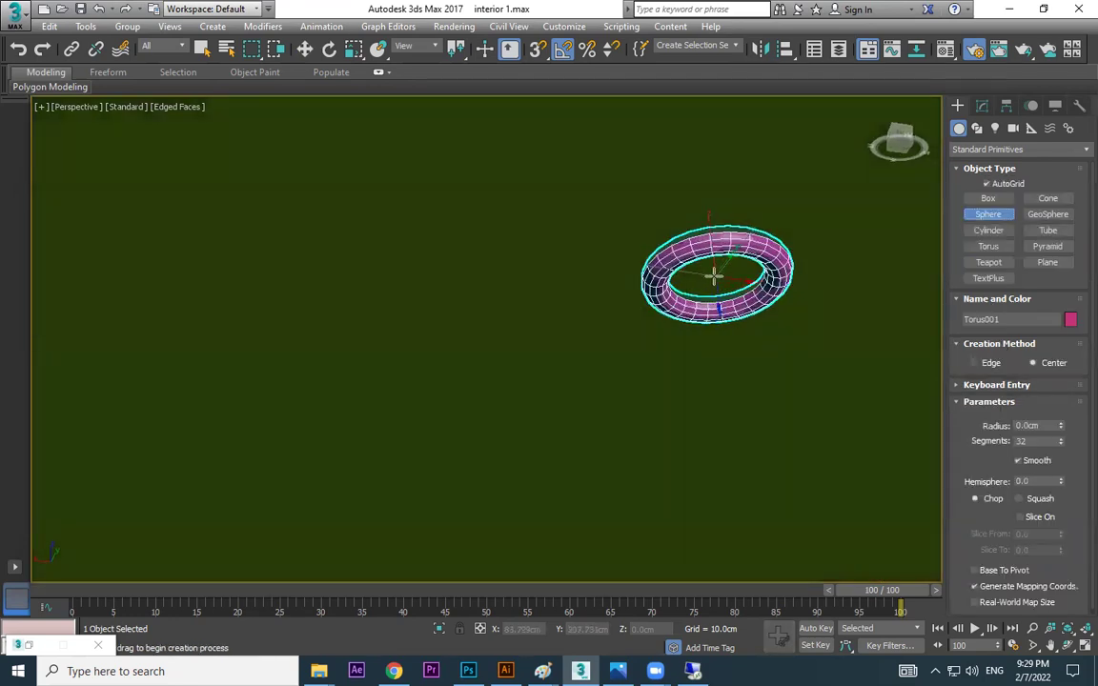
pyautogui.moveTo(715, 277); pyautogui.dragTo(730, 304)
pyautogui.press('r')
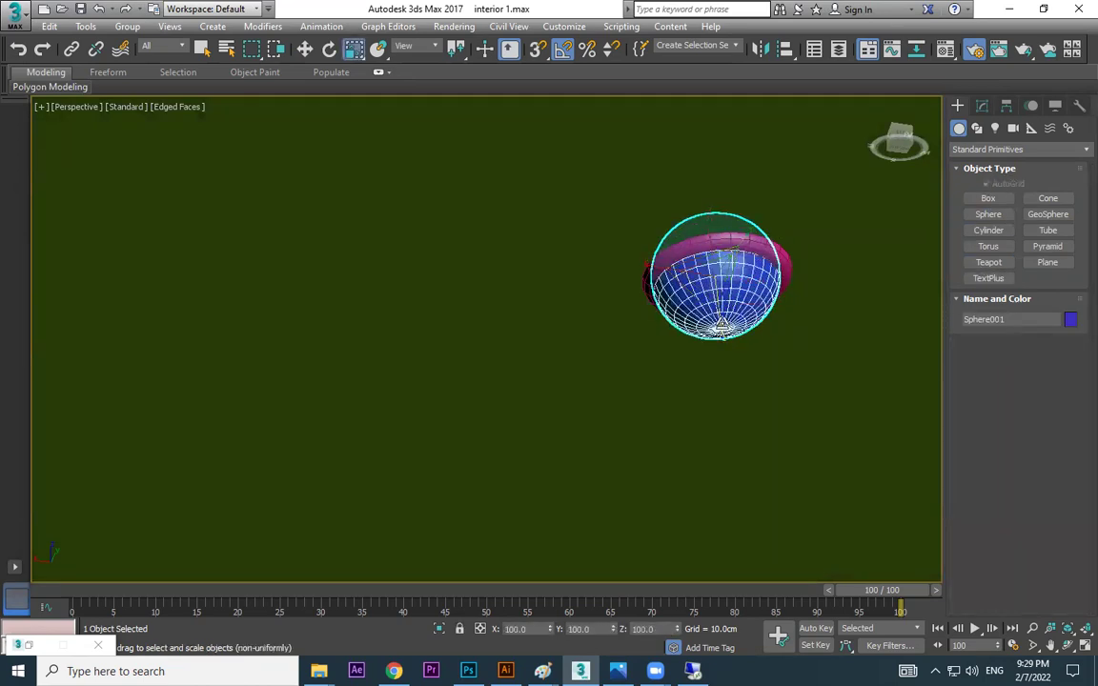
pyautogui.moveTo(722, 249); pyautogui.dragTo(722, 286)
pyautogui.press('w')
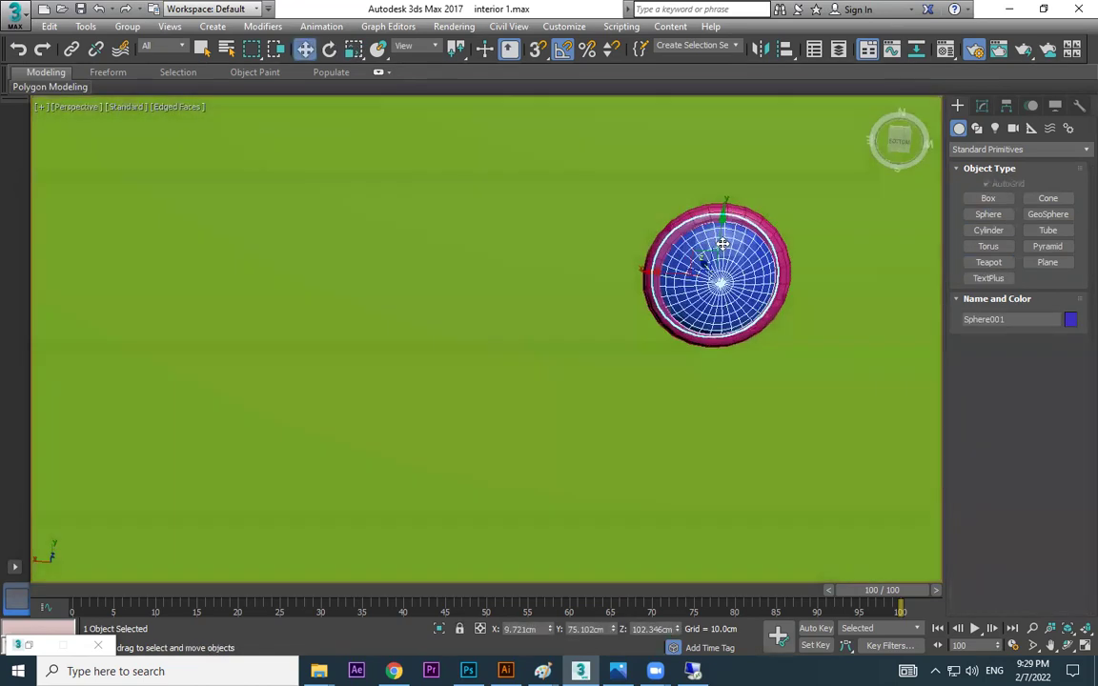
pyautogui.moveTo(722, 244); pyautogui.dragTo(722, 227)
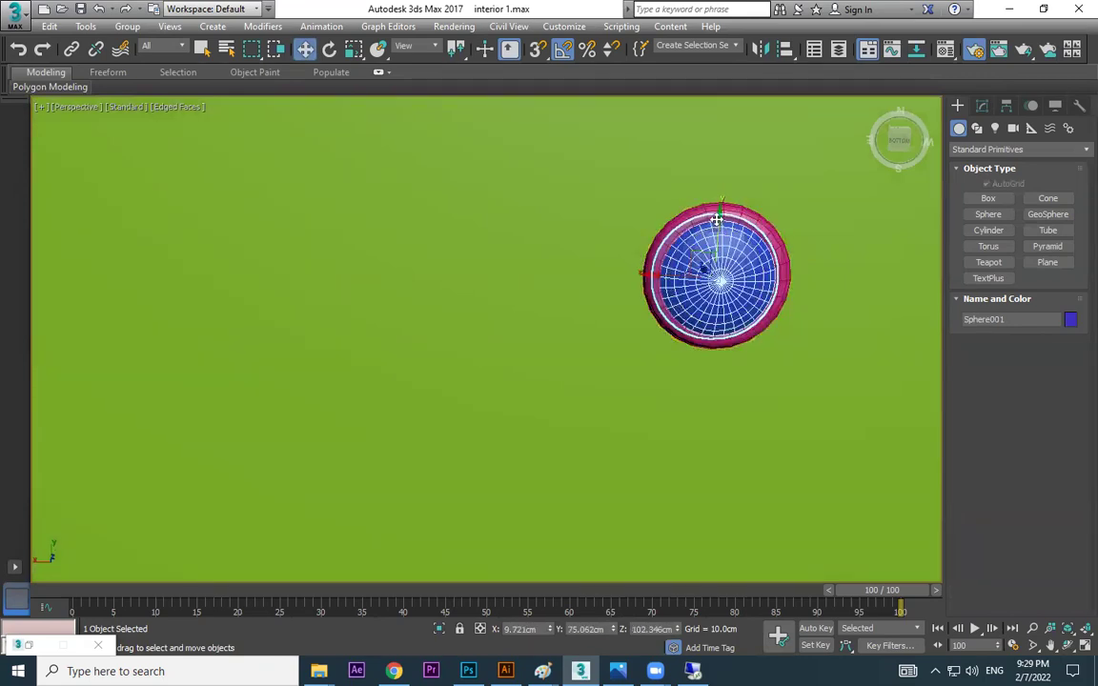
pyautogui.click(722, 218)
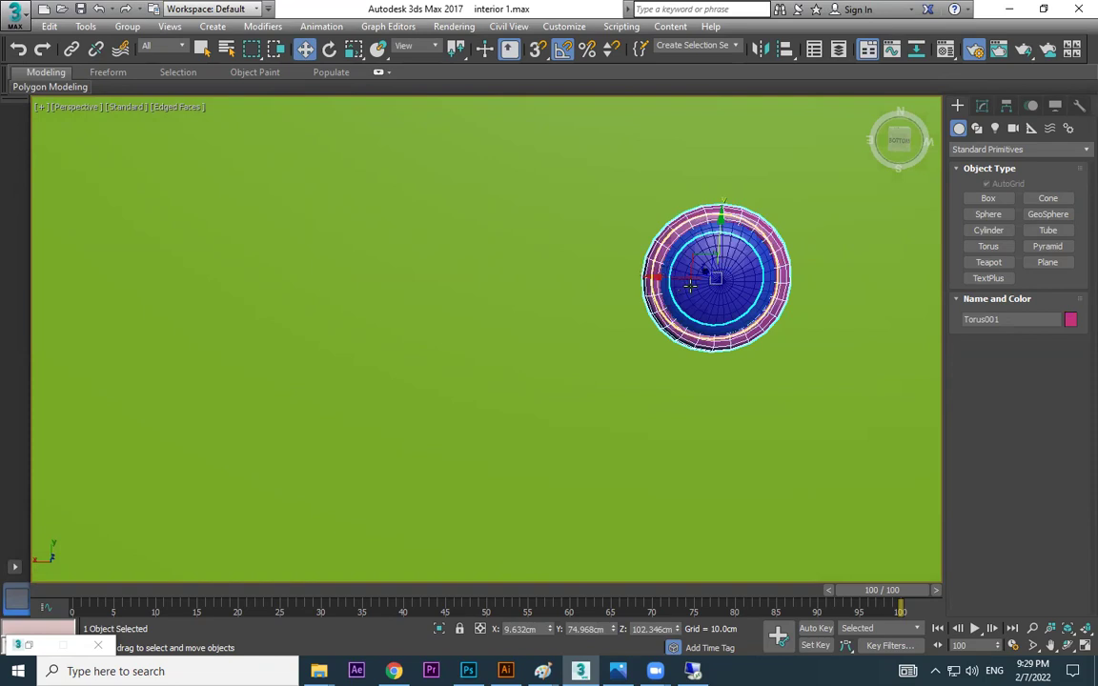
pyautogui.click(661, 278)
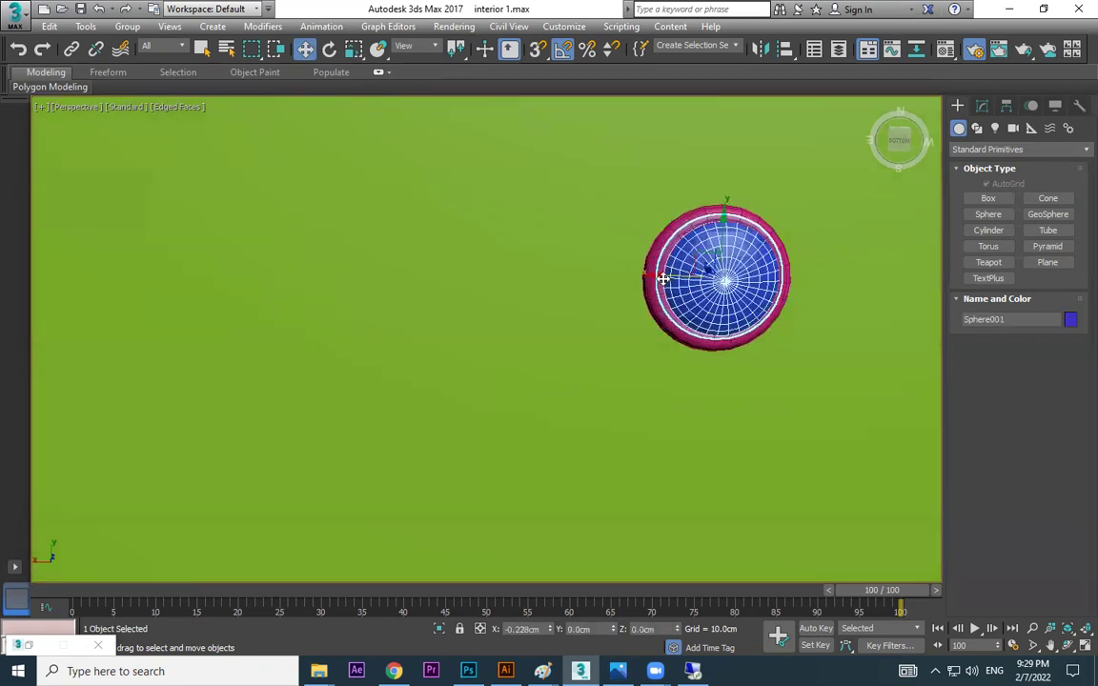
pyautogui.moveTo(723, 223); pyautogui.dragTo(722, 224)
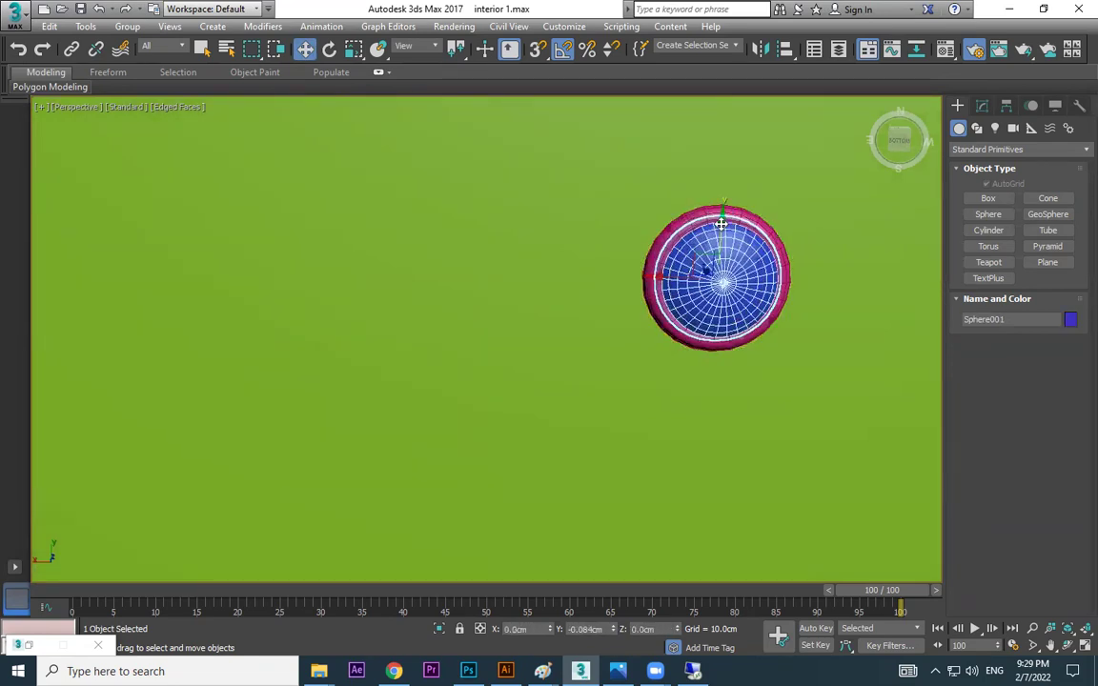
# Keep the bowl's colour and make the Torus001 ring grey
pyautogui.click(1068, 318)
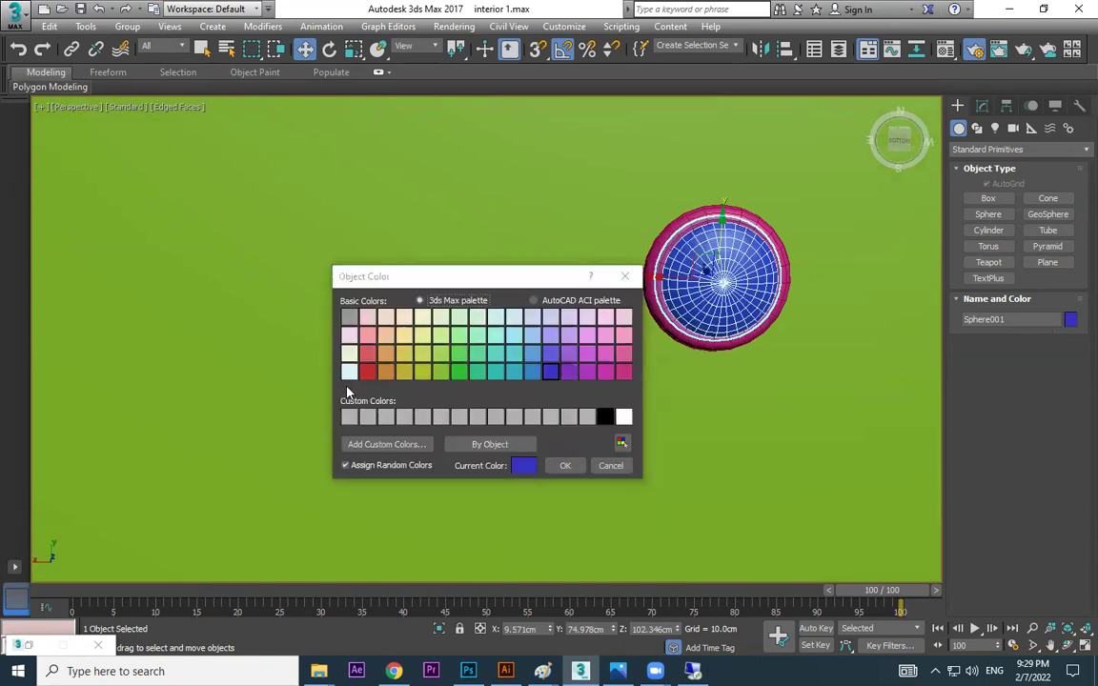
pyautogui.click(610, 463)
pyautogui.click(714, 218)
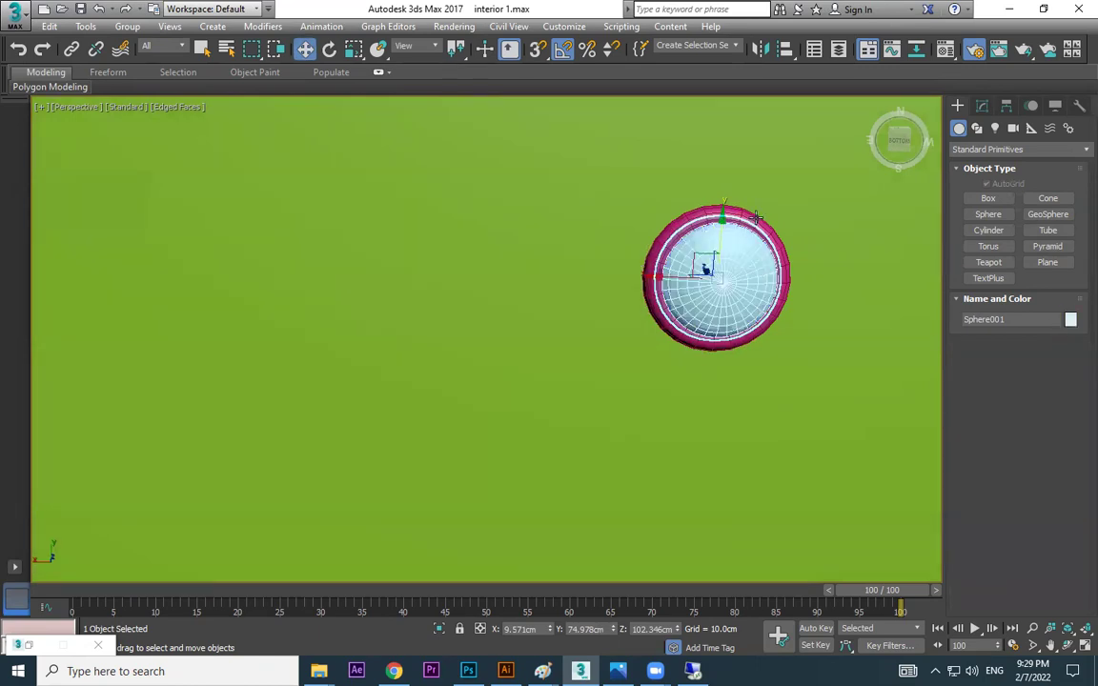
pyautogui.click(1069, 319)
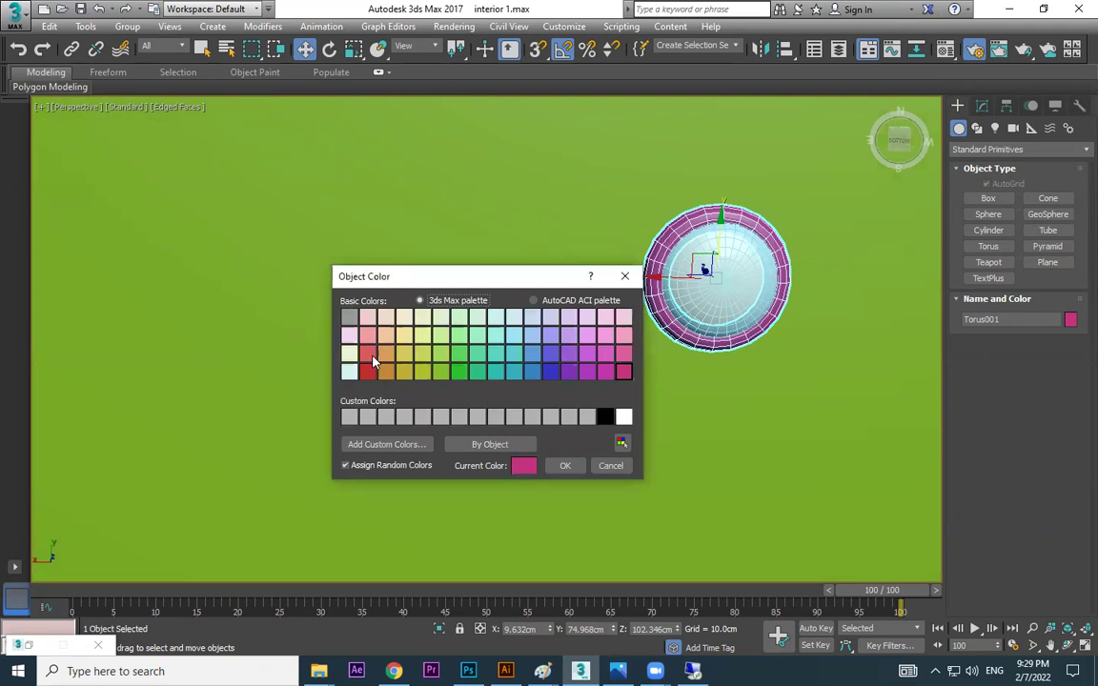
pyautogui.click(349, 317)
pyautogui.click(562, 463)
pyautogui.click(662, 481)
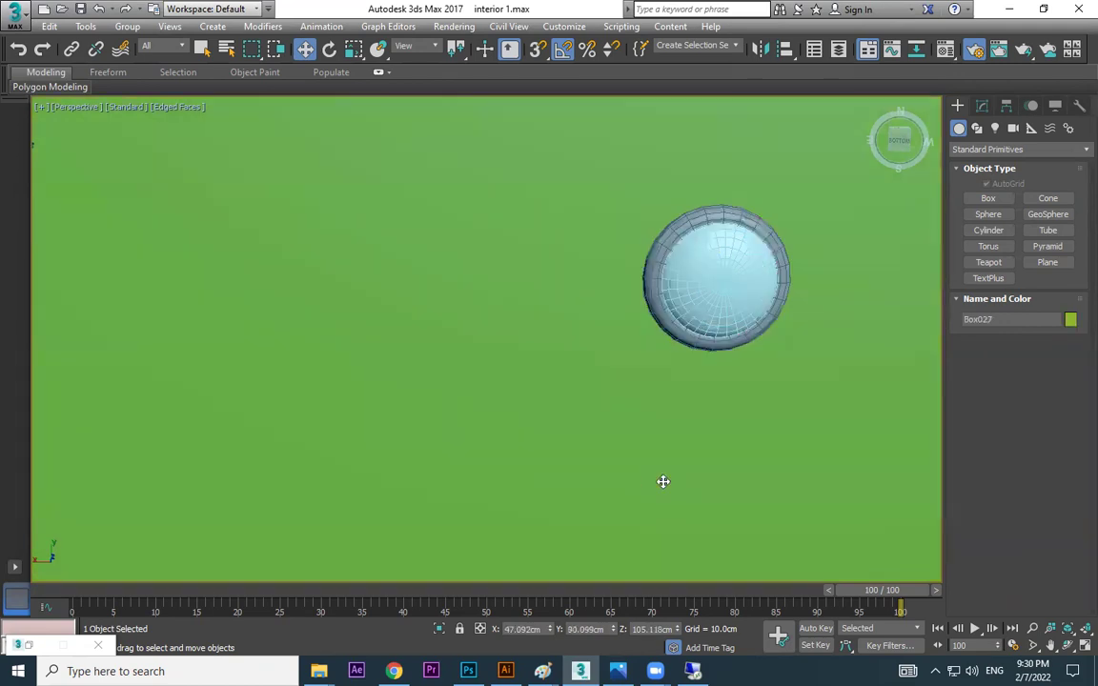
pyautogui.press('F4')
pyautogui.press('F3')
pyautogui.press('F3')
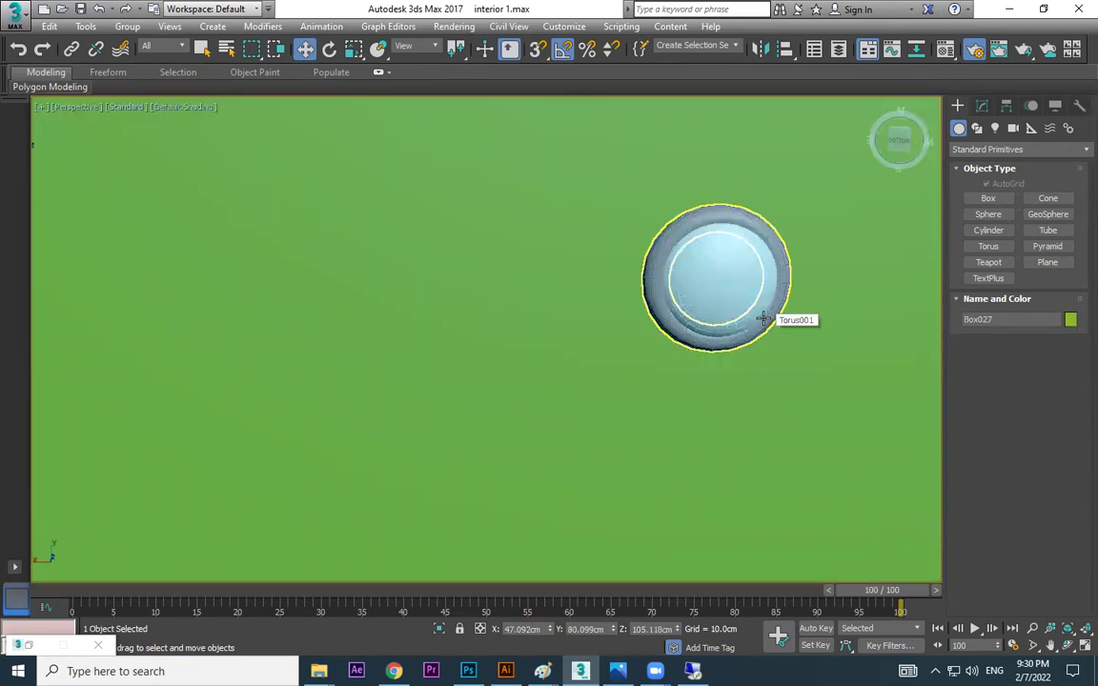
# Raise the ring's segments from 24 to 34 in the Modify panel
pyautogui.click(780, 272)
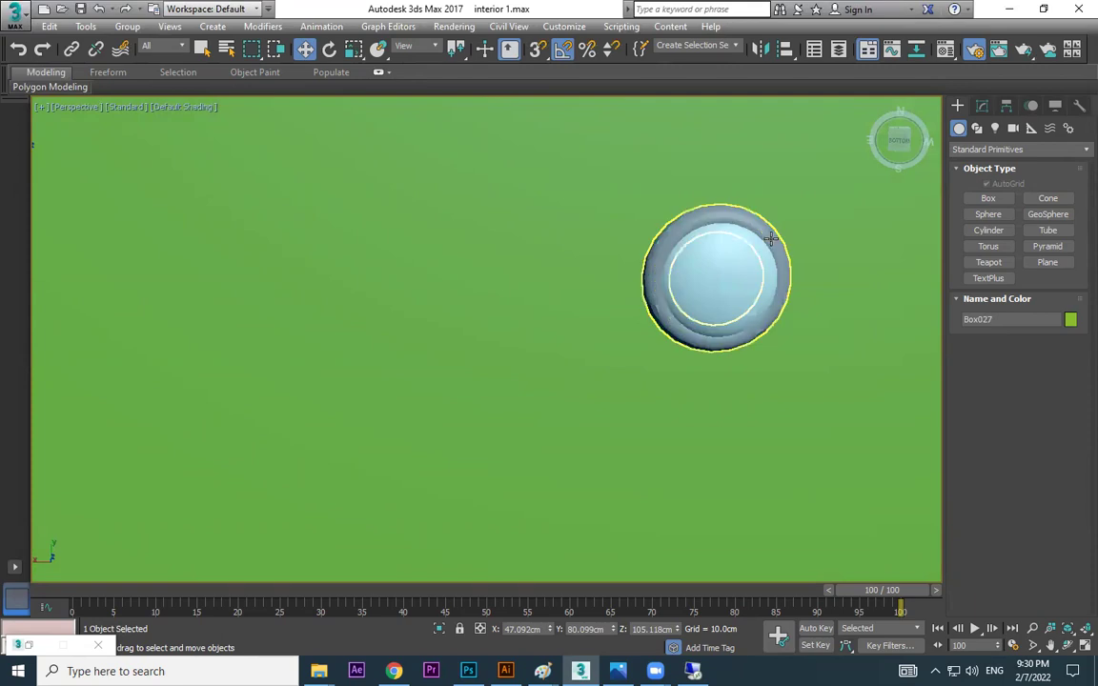
pyautogui.click(982, 106)
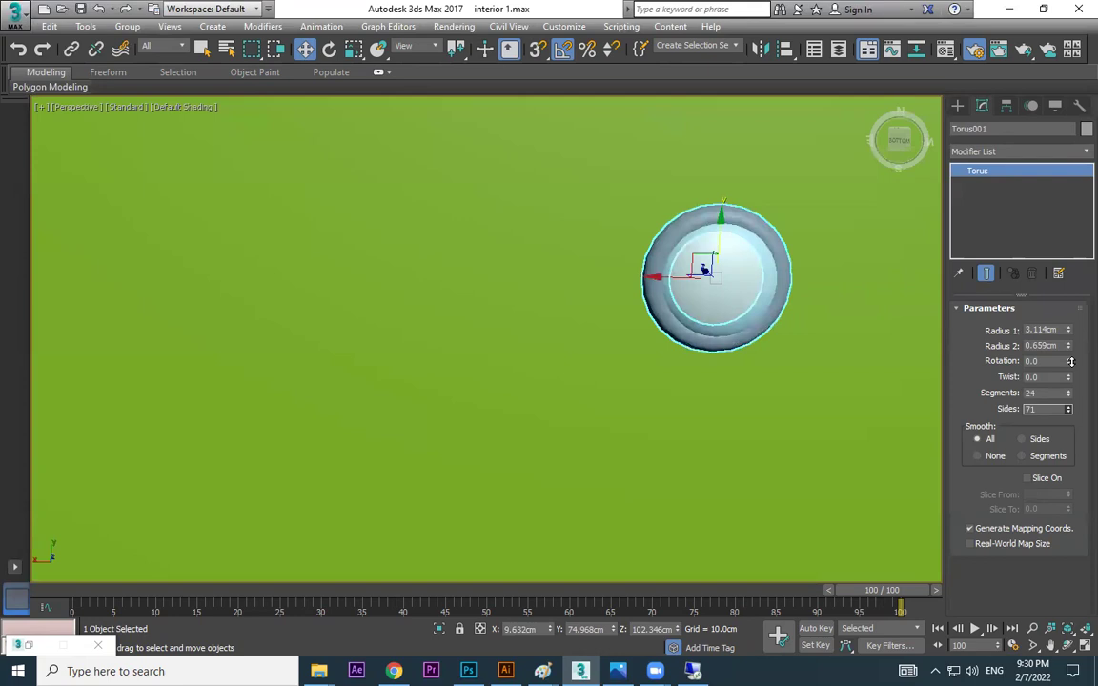
pyautogui.press('F3')
pyautogui.press('F3')
pyautogui.press('F4')
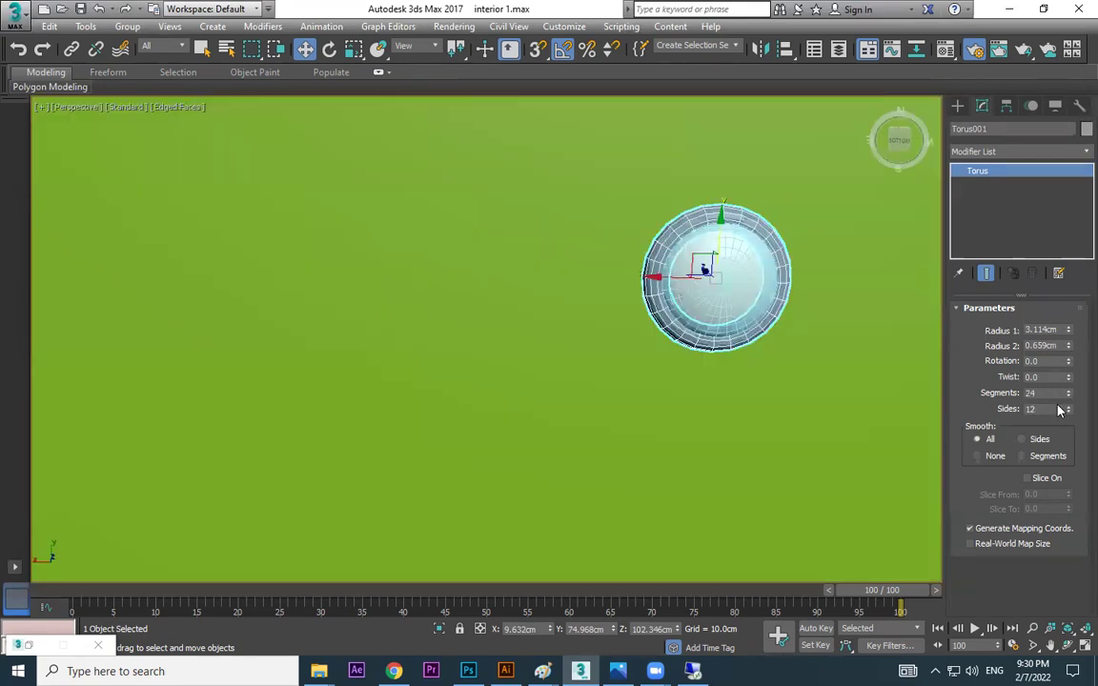
pyautogui.moveTo(1067, 393); pyautogui.dragTo(1071, 379)
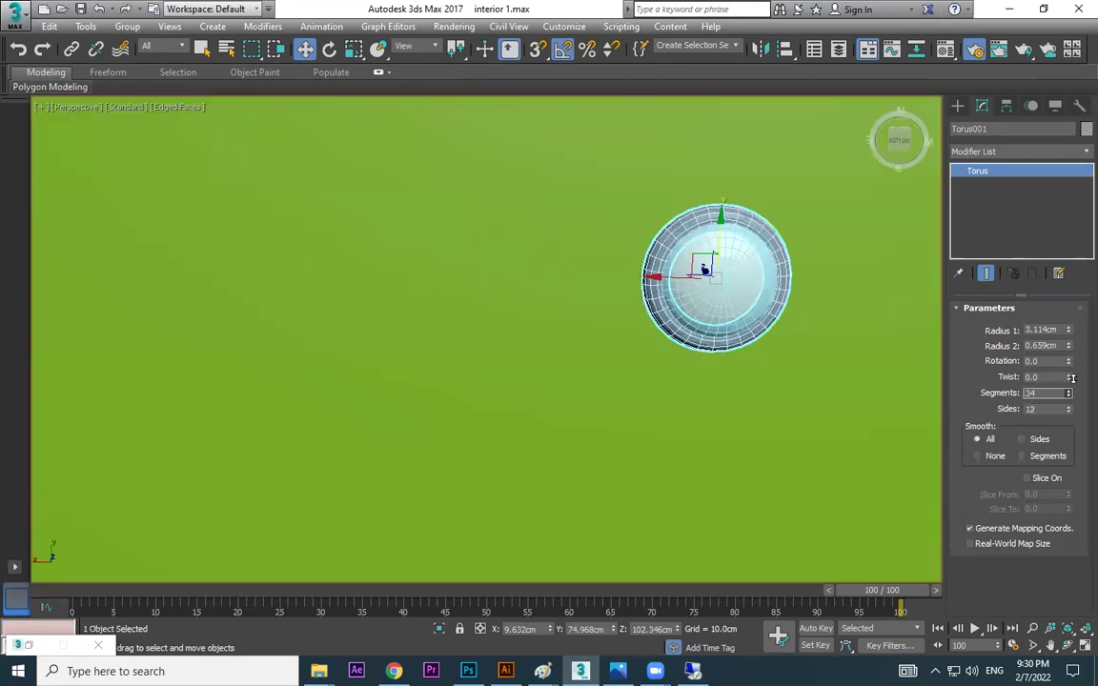
# Select the bowl and ring and copy the light along X into a first row
pyautogui.keyDown('ctrl'); pyautogui.click(741, 277); pyautogui.keyUp('ctrl')
pyautogui.scroll(-3, 775, 340)
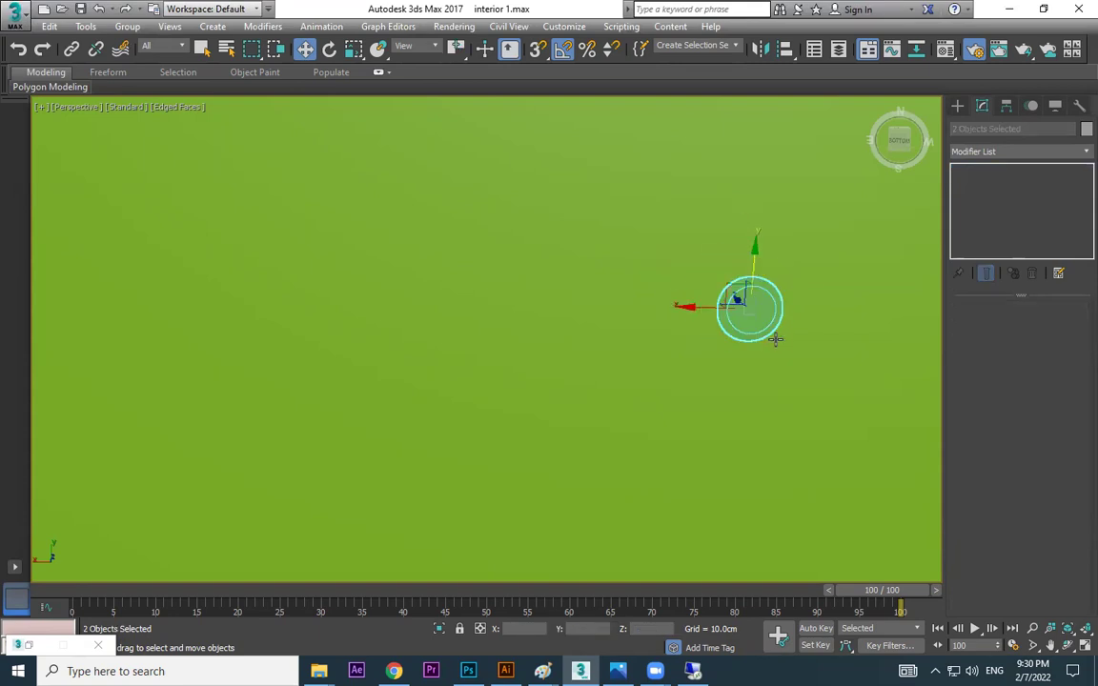
pyautogui.moveTo(775, 340)
pyautogui.keyDown('alt'); pyautogui.mouseDown(button='middle')
pyautogui.moveTo(715, 232)
pyautogui.moveTo(807, 428)
pyautogui.moveTo(722, 419)
pyautogui.mouseUp(button='middle'); pyautogui.keyUp('alt')
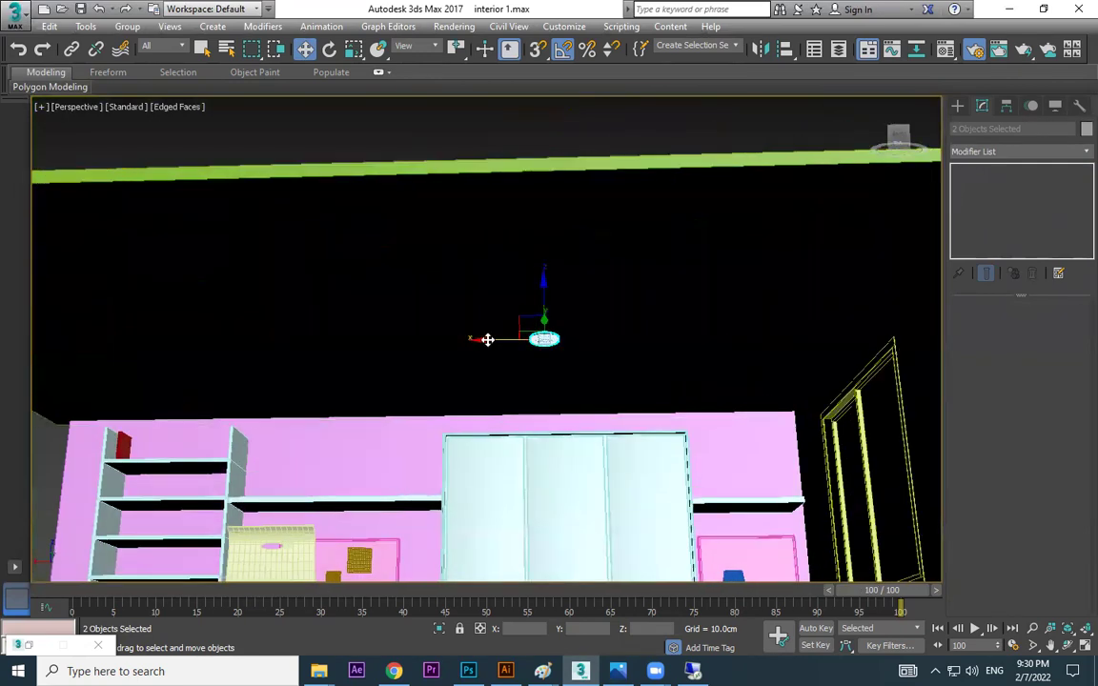
pyautogui.moveTo(487, 339)
pyautogui.keyDown('shift'); pyautogui.mouseDown()
pyautogui.moveTo(678, 338)
pyautogui.moveTo(335, 348)
pyautogui.mouseUp(); pyautogui.keyUp('shift')
pyautogui.click(561, 399)
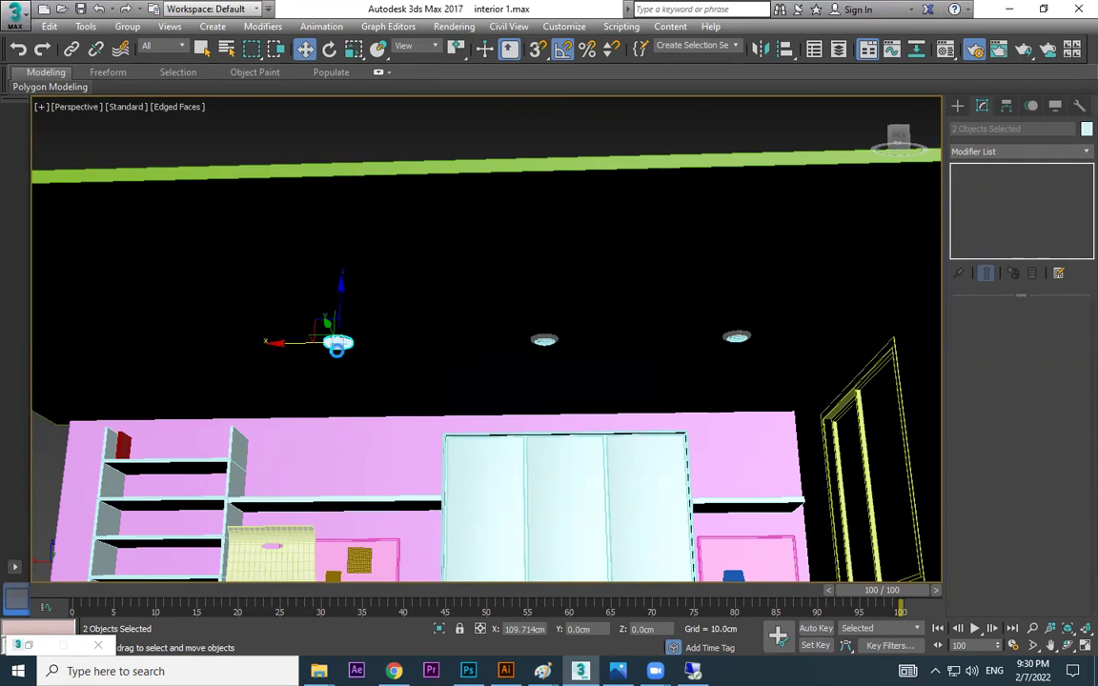
pyautogui.click(561, 399)
# Select the row of three lights and copy it along Y into a second row
pyautogui.scroll(3, 541, 333)
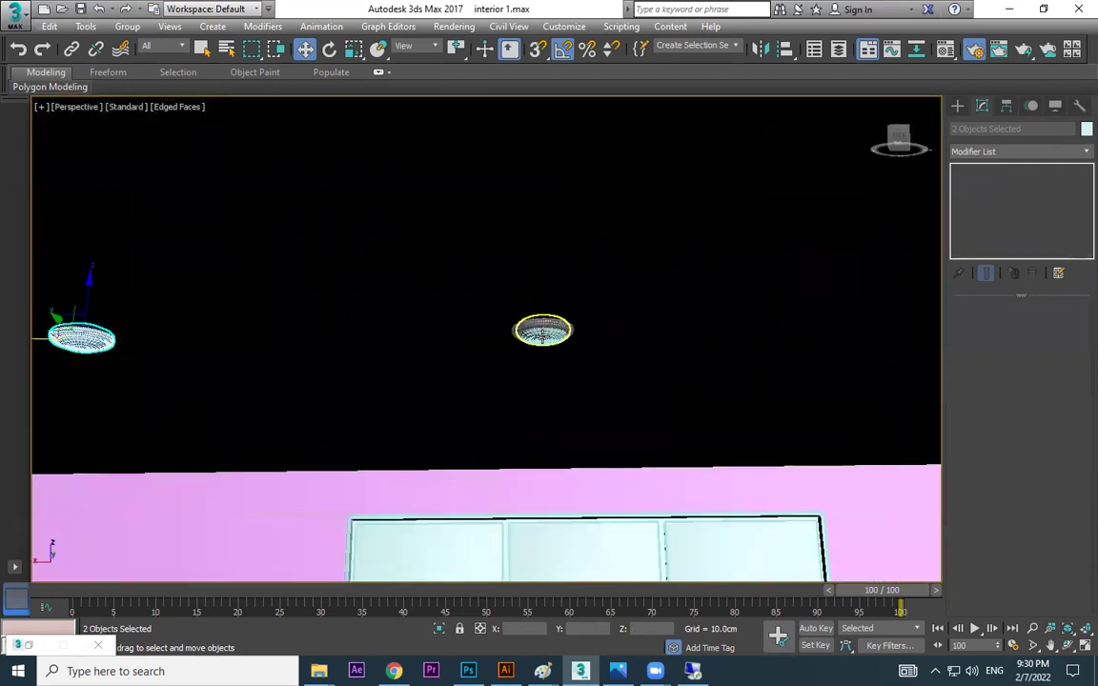
pyautogui.keyDown('ctrl'); pyautogui.click(544, 330); pyautogui.keyUp('ctrl')
pyautogui.scroll(-4, 719, 333)
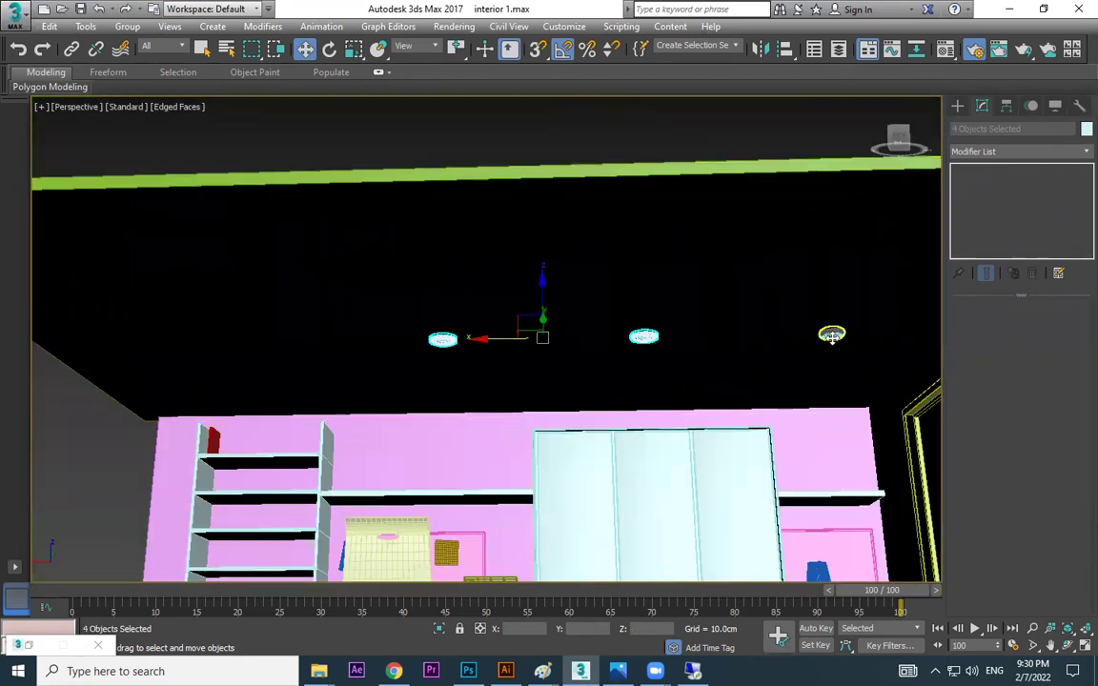
pyautogui.keyDown('ctrl'); pyautogui.click(831, 336); pyautogui.keyUp('ctrl')
pyautogui.scroll(-3, 718, 372)
pyautogui.moveTo(717, 372)
pyautogui.keyDown('alt'); pyautogui.mouseDown(button='middle')
pyautogui.moveTo(728, 357)
pyautogui.moveTo(683, 321)
pyautogui.mouseUp(button='middle'); pyautogui.keyUp('alt')
pyautogui.keyDown('shift'); pyautogui.moveTo(679, 326); pyautogui.dragTo(767, 265); pyautogui.keyUp('shift')
pyautogui.click(550, 400)
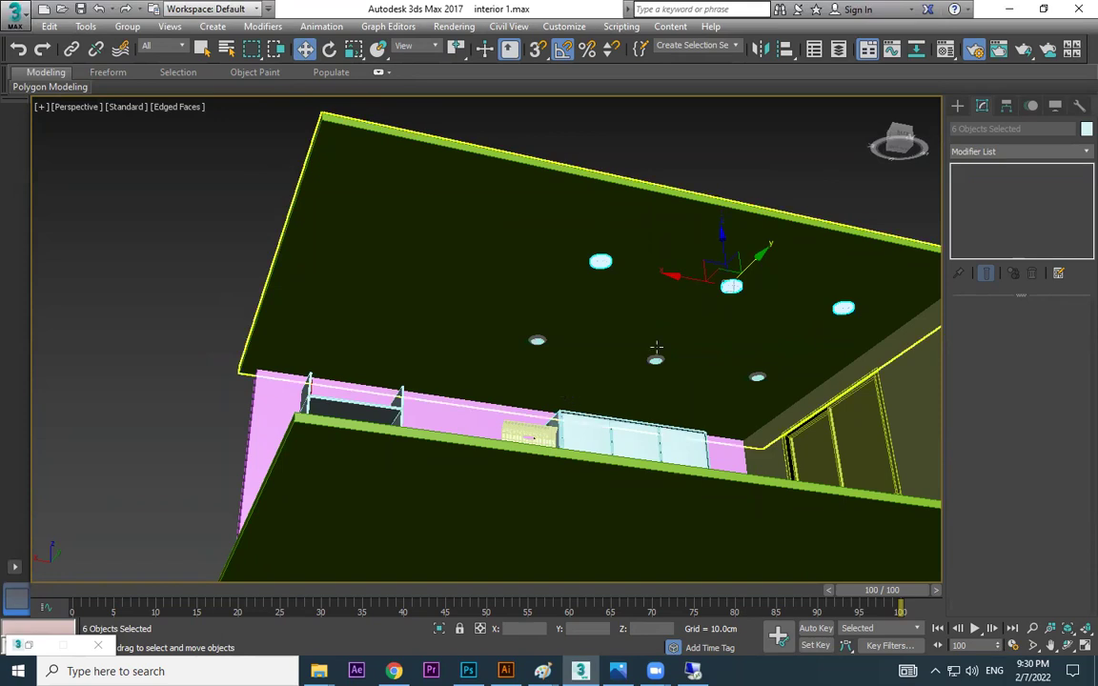
pyautogui.click(825, 189)
# Orbit around the room and compare it with the kids-room reference photo
pyautogui.keyDown('alt'); pyautogui.moveTo(825, 189); pyautogui.dragTo(797, 343, button='middle'); pyautogui.keyUp('alt')
pyautogui.scroll(5, 777, 400)
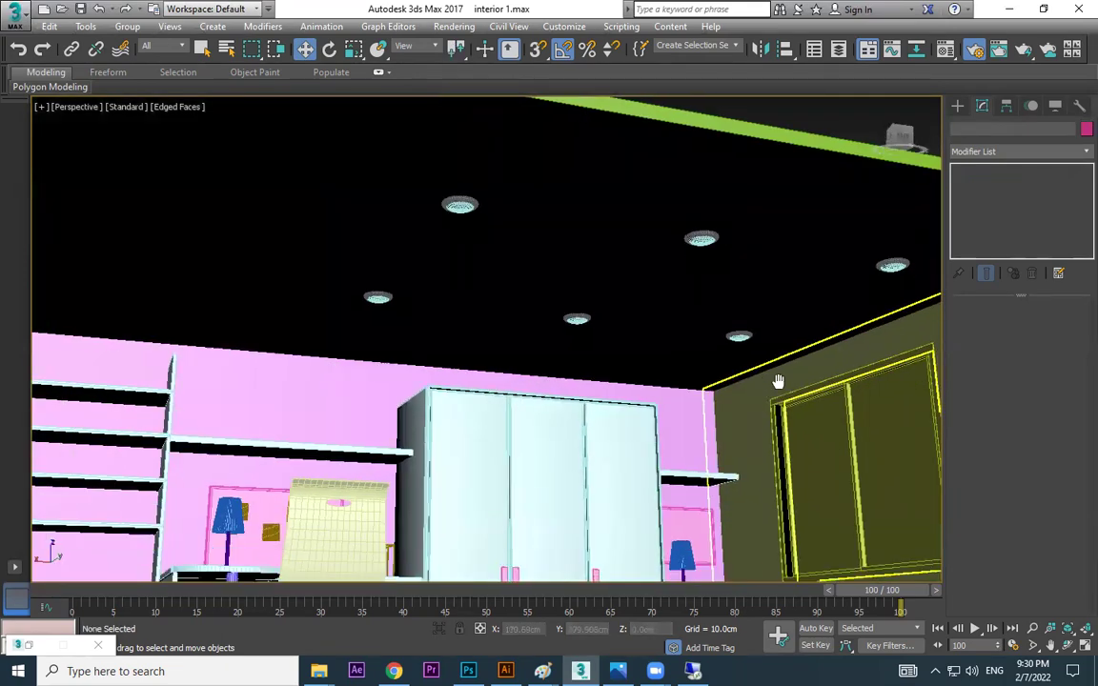
pyautogui.press('F3')
pyautogui.press('F3')
pyautogui.keyDown('alt'); pyautogui.moveTo(770, 372); pyautogui.dragTo(815, 599, button='middle'); pyautogui.keyUp('alt')
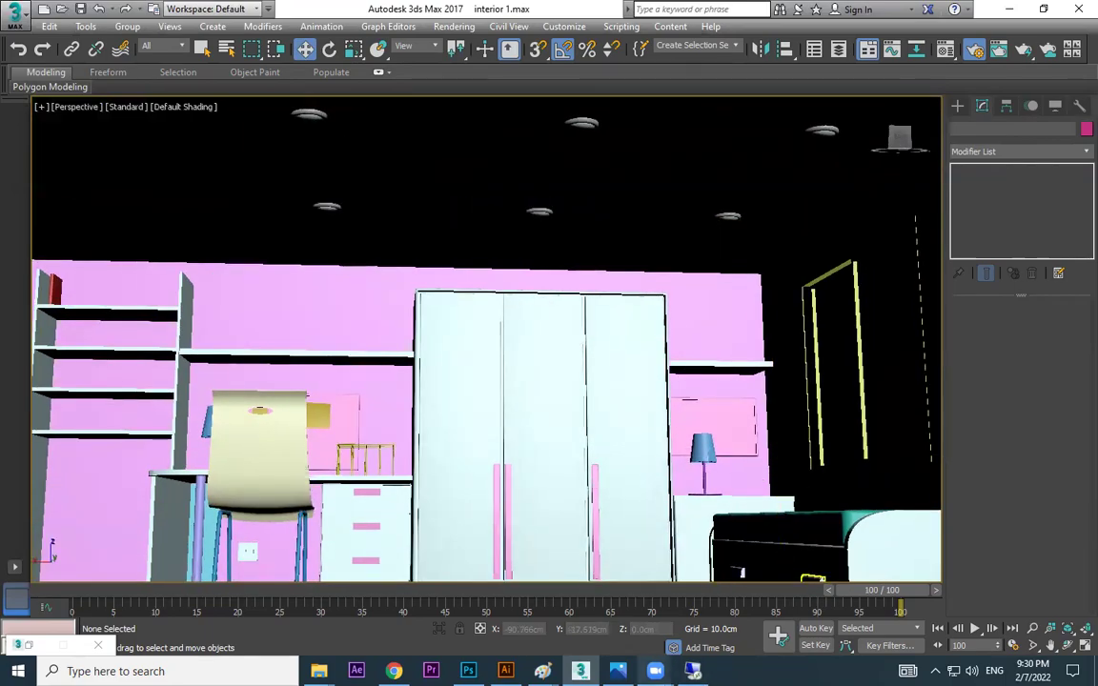
pyautogui.hotkey('alt', 'Tab')
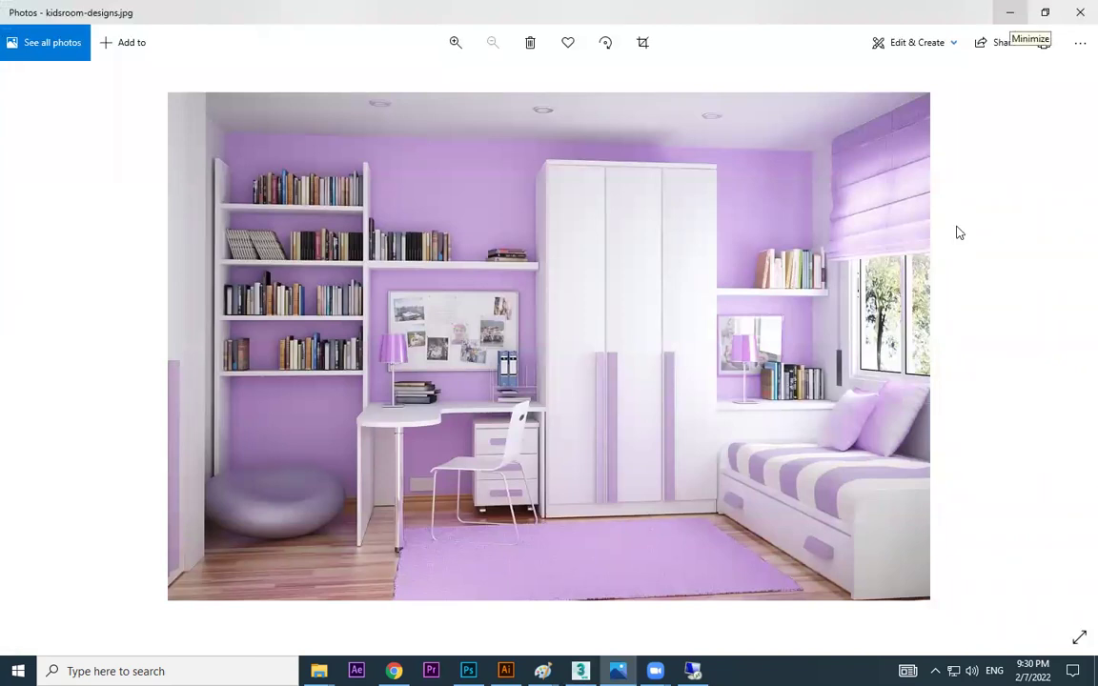
pyautogui.hotkey('alt', 'Tab')
pyautogui.keyDown('alt'); pyautogui.moveTo(621, 436); pyautogui.dragTo(639, 437, button='middle'); pyautogui.keyUp('alt')
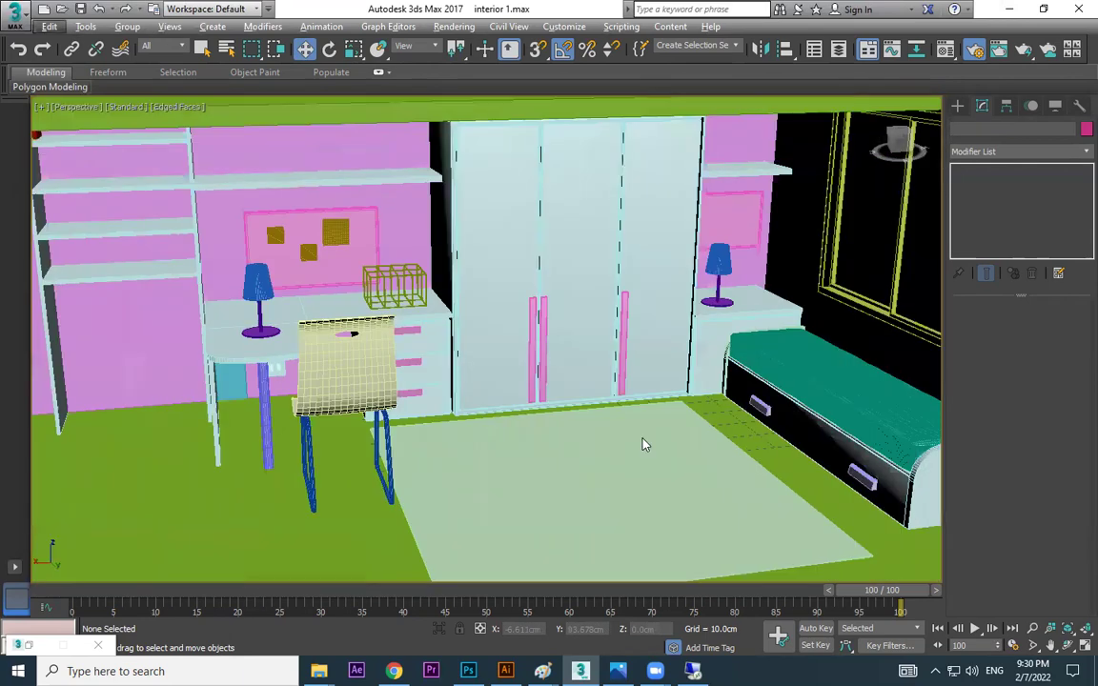
pyautogui.scroll(-5, 643, 443)
pyautogui.press('F4')
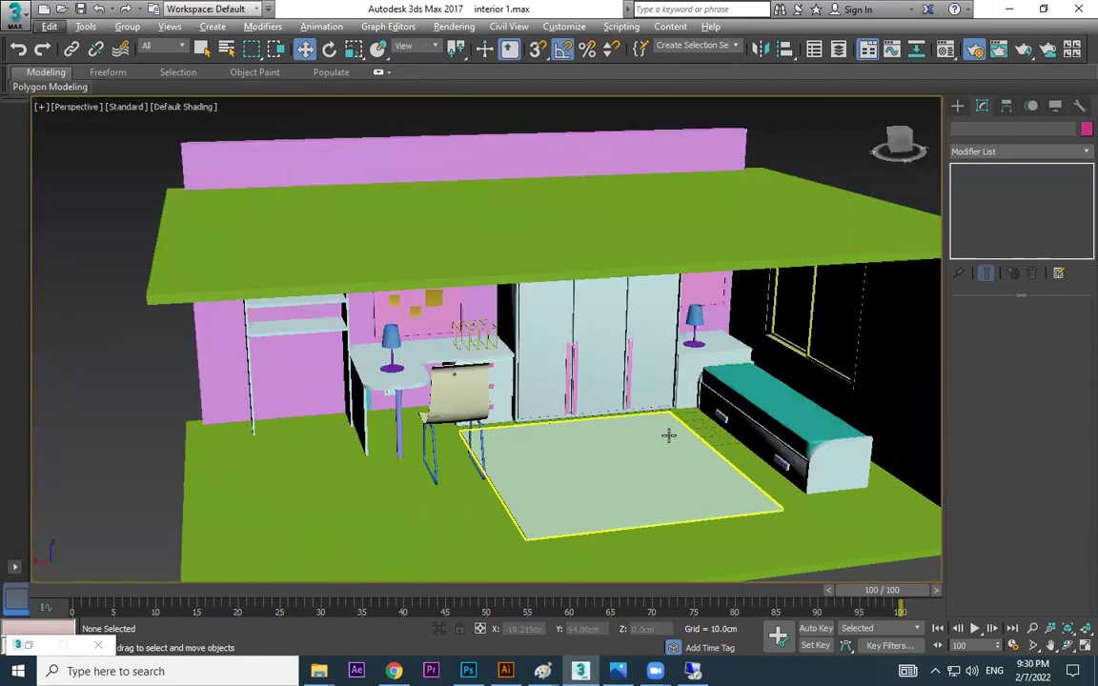
pyautogui.scroll(5, 673, 435)
pyautogui.keyDown('alt'); pyautogui.moveTo(722, 405); pyautogui.dragTo(750, 626, button='middle'); pyautogui.keyUp('alt')
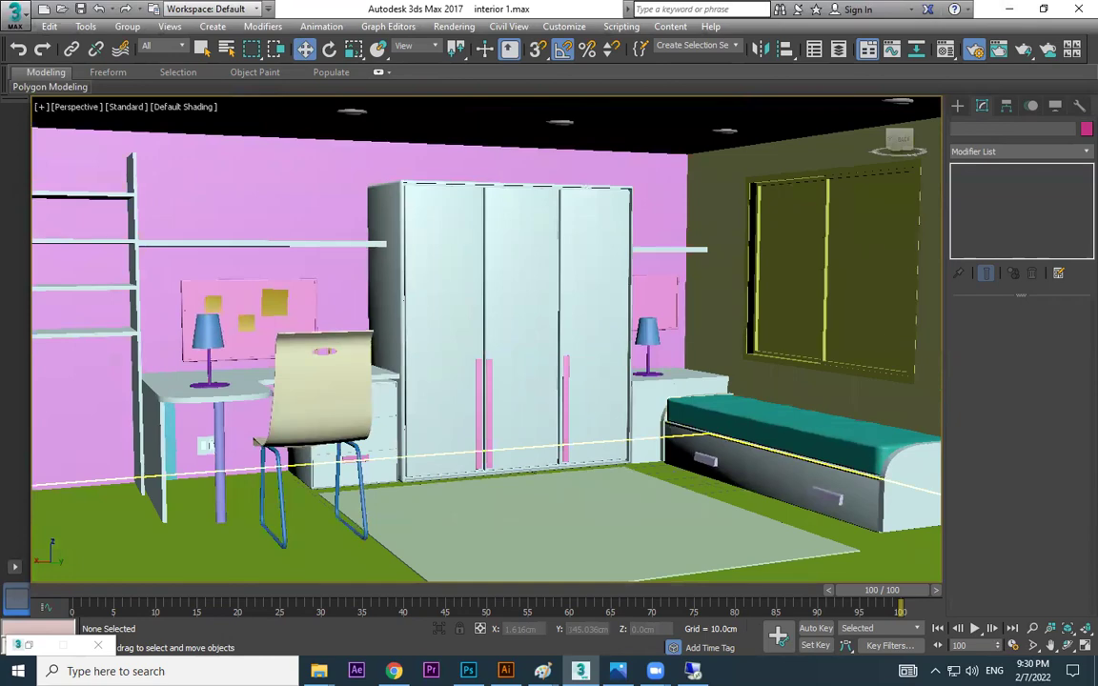
# Switch to kidsroom-designs.jpg in Photos for comparison
pyautogui.hotkey('alt', 'Tab')
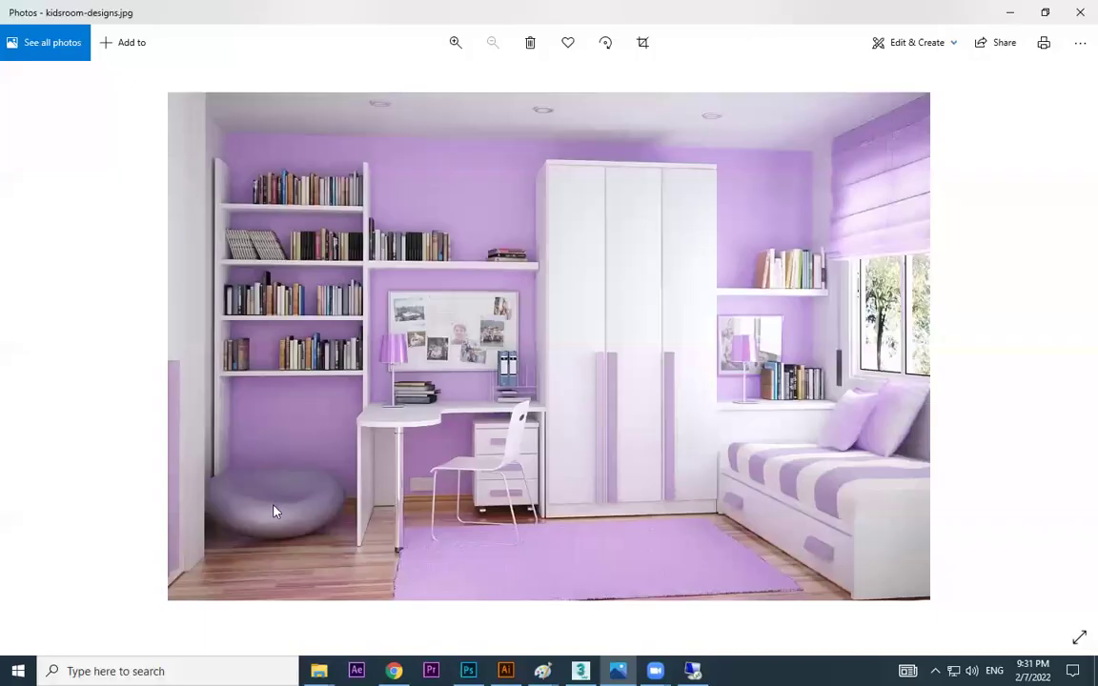